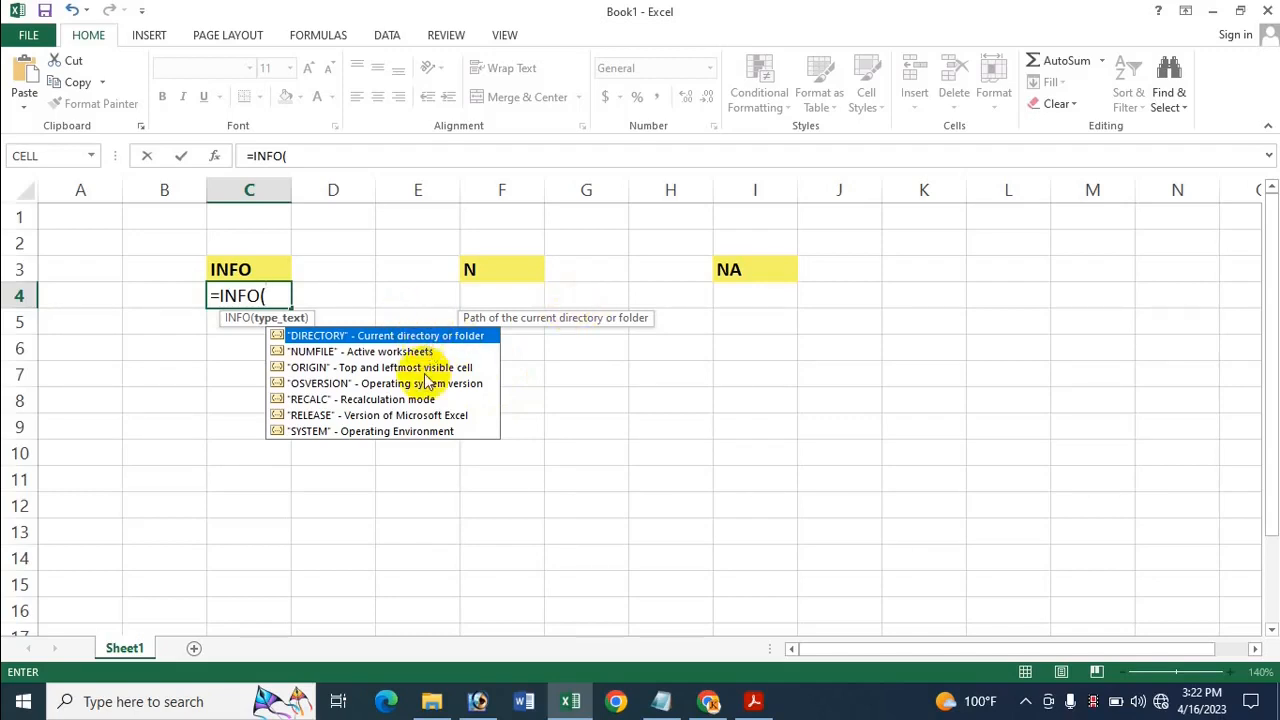
- Complete the formula in C4 as =INFO("DIRECTORY") and enter =INFO("NUMFILE") in C5
{"action": "key", "text": "Tab"}
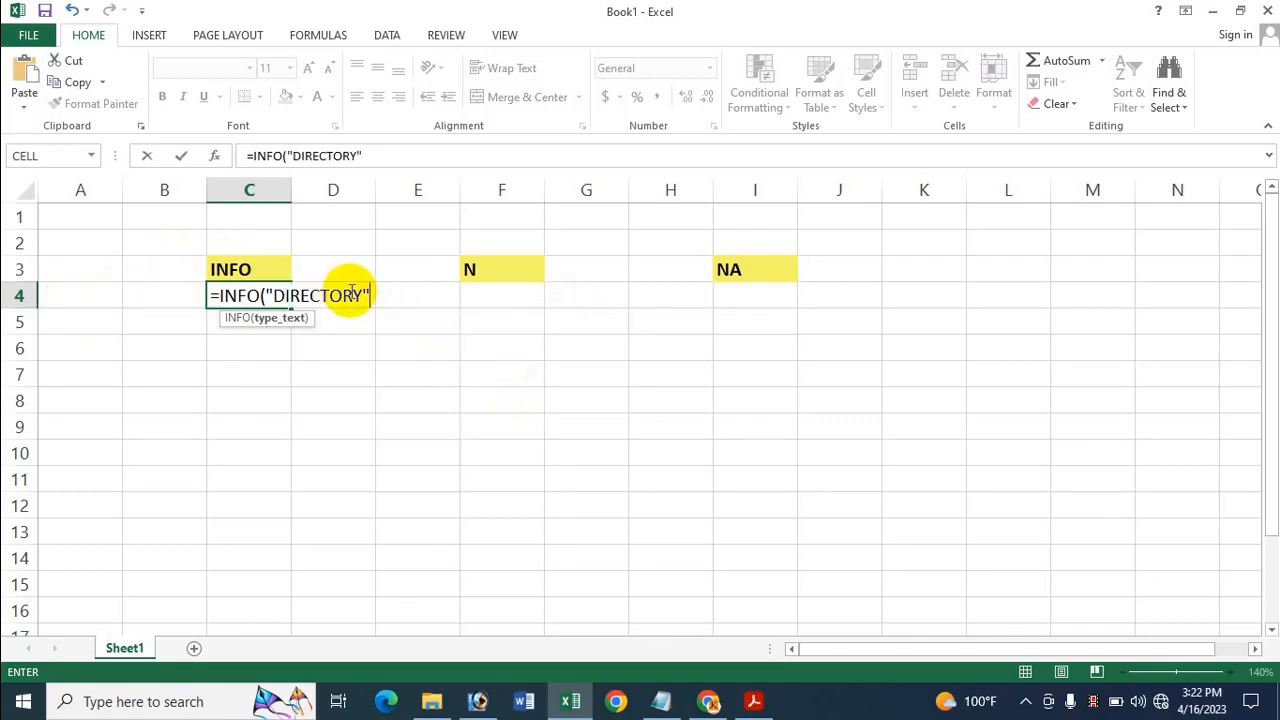
{"action": "key", "text": "Return"}
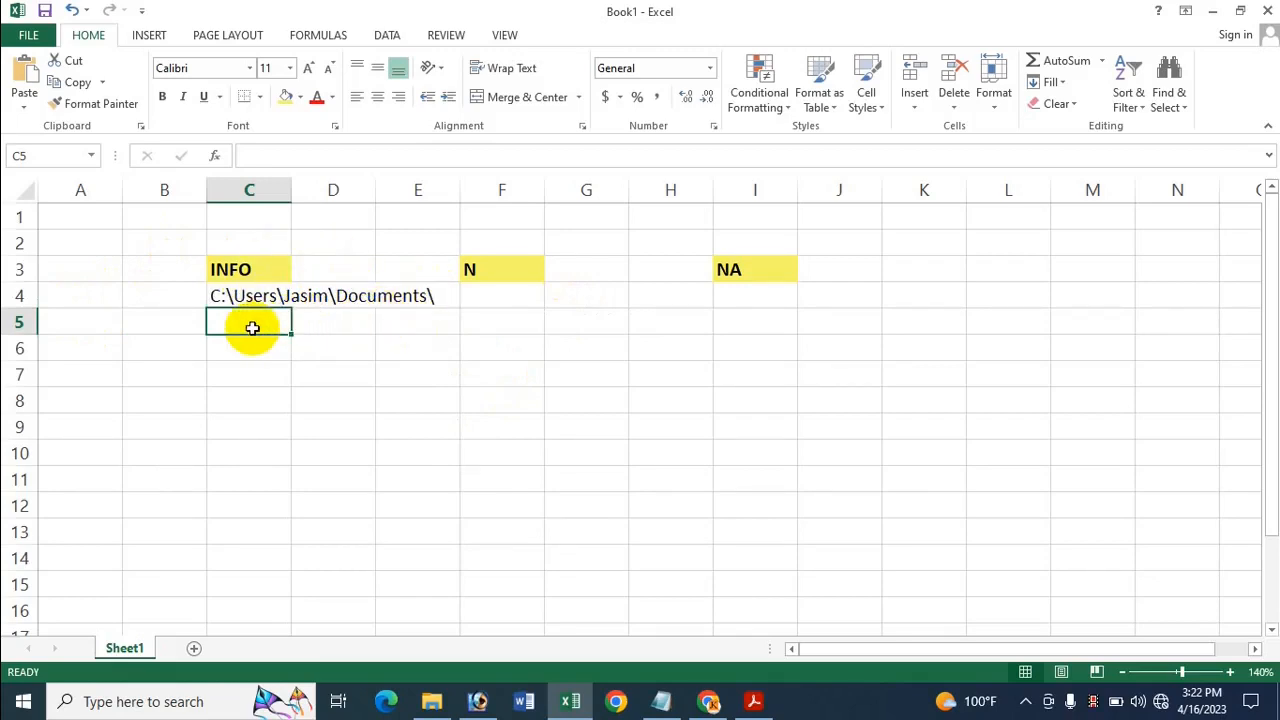
{"action": "type", "text": "="}
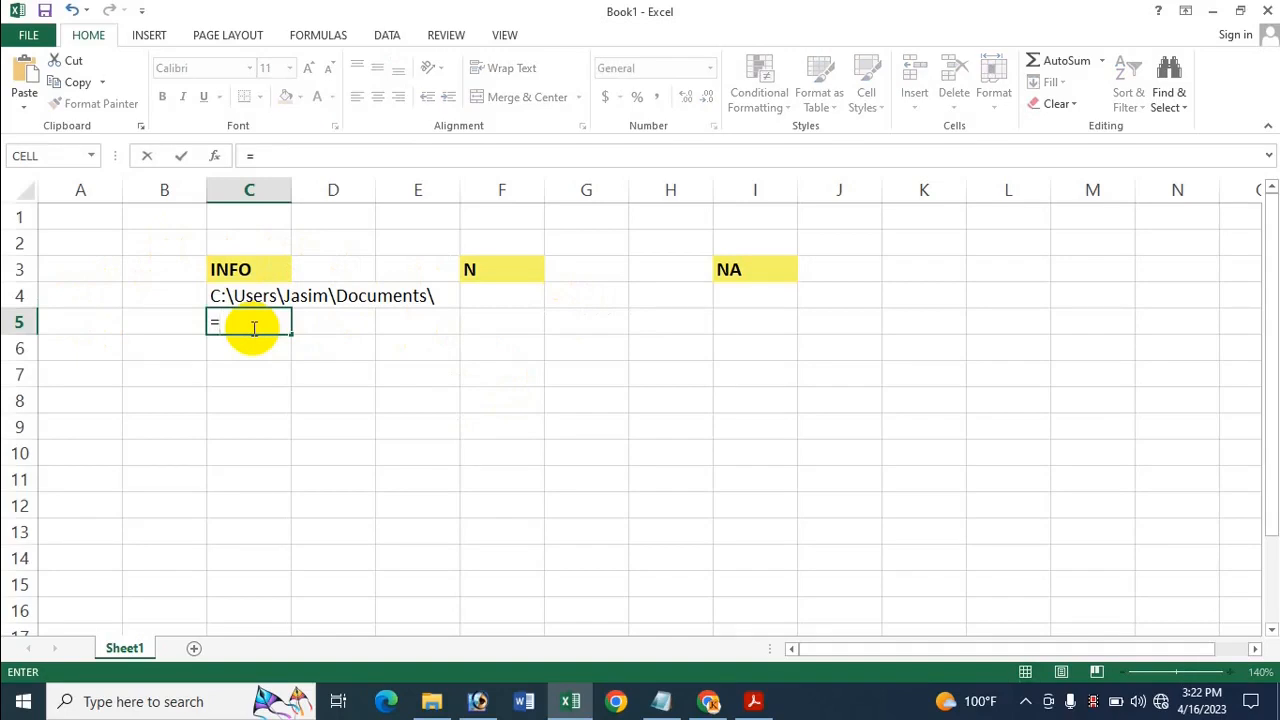
{"action": "type", "text": "info"}
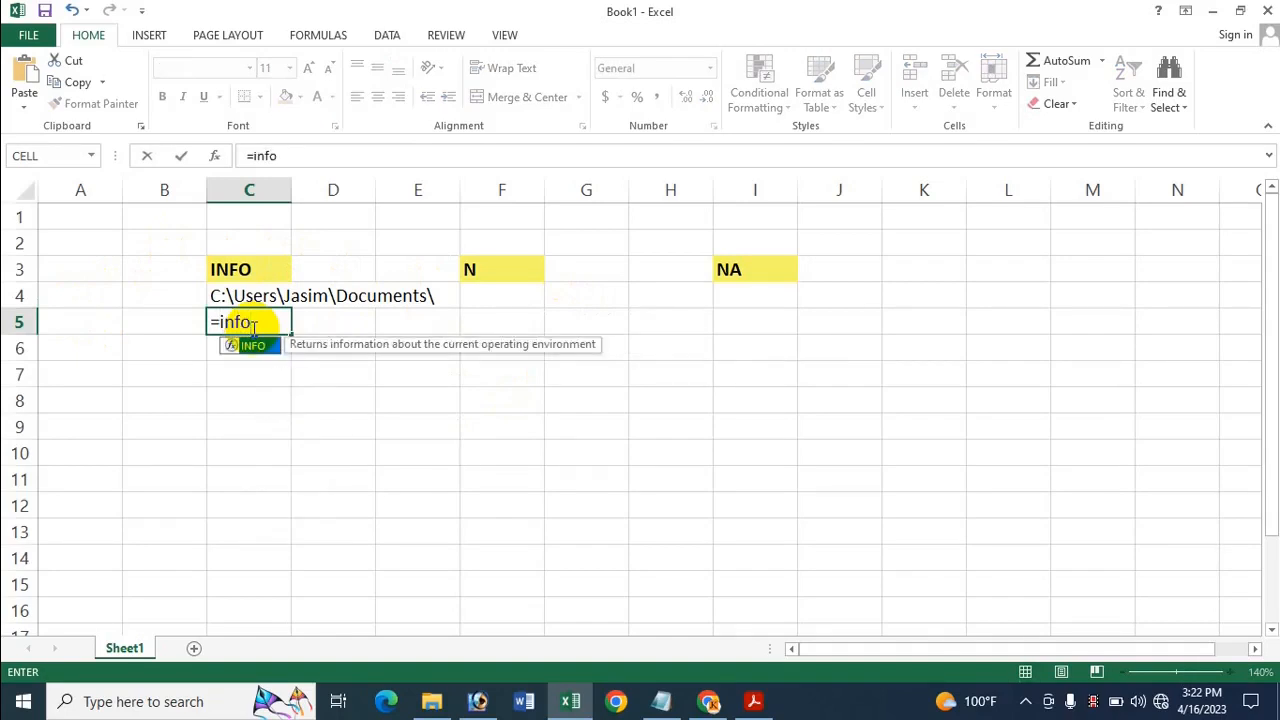
{"action": "key", "text": "Tab"}
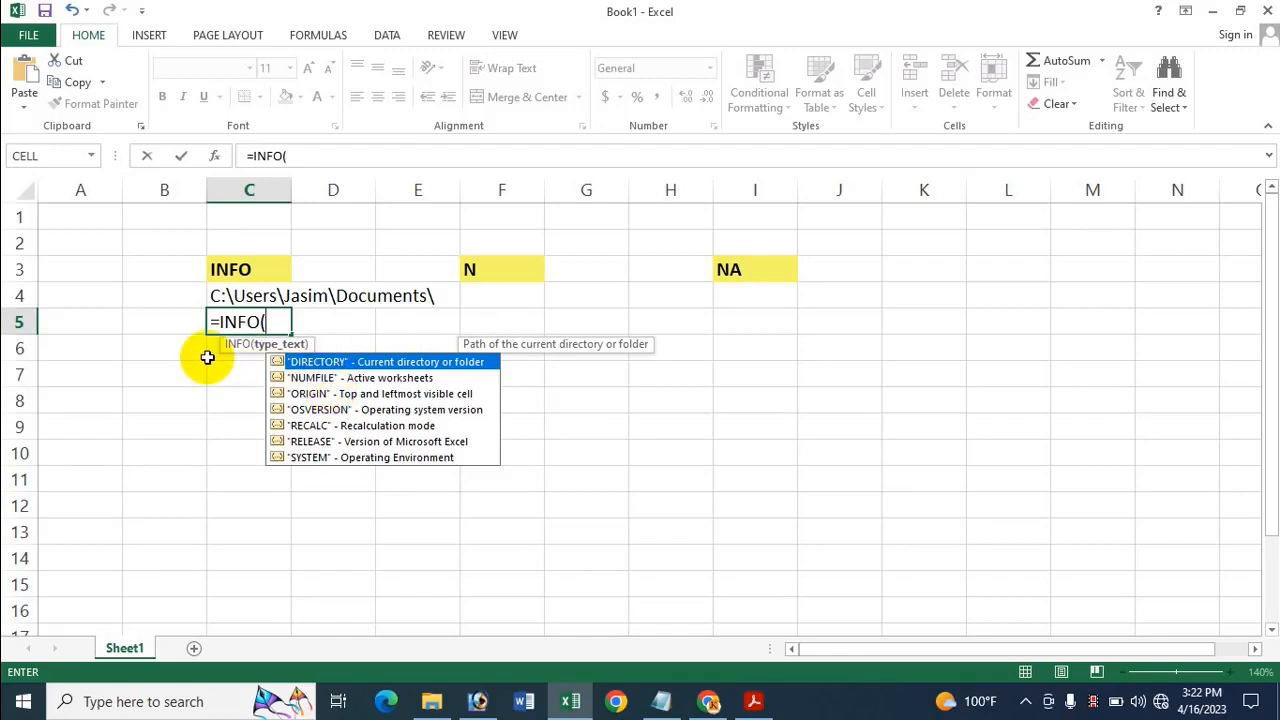
{"action": "left_click", "coordinate": [322, 377]}
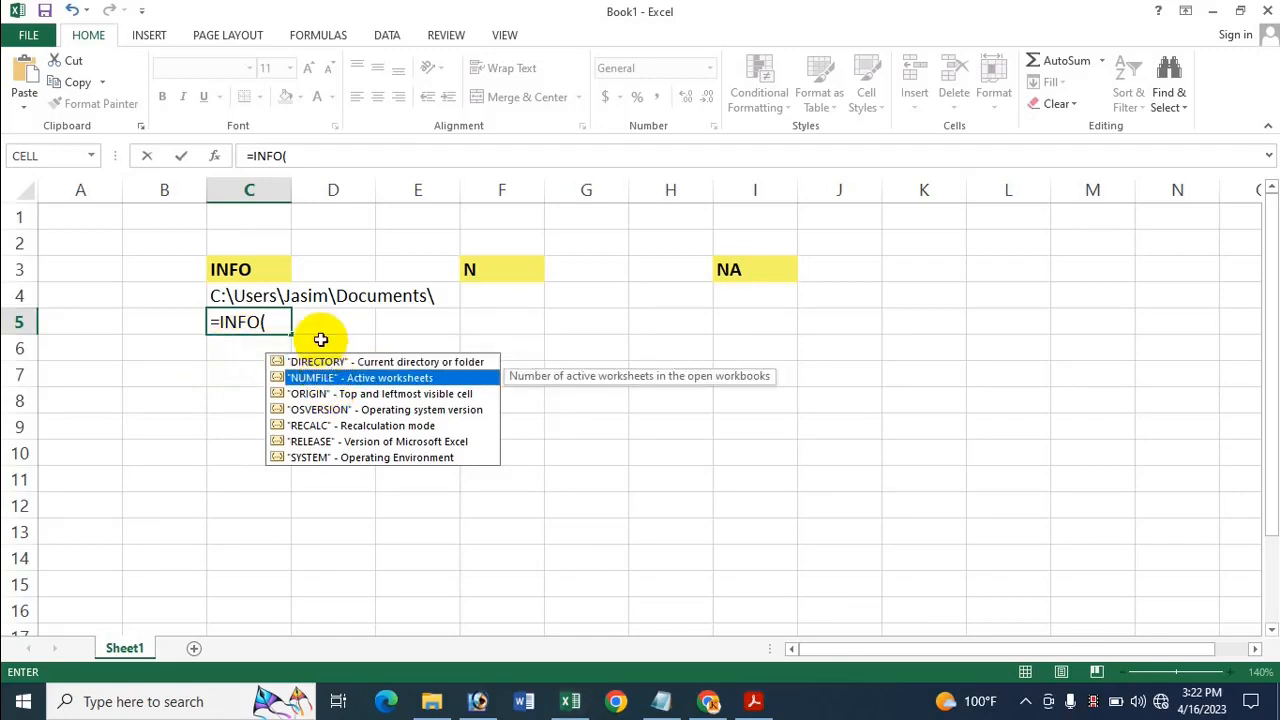
{"action": "key", "text": "Tab"}
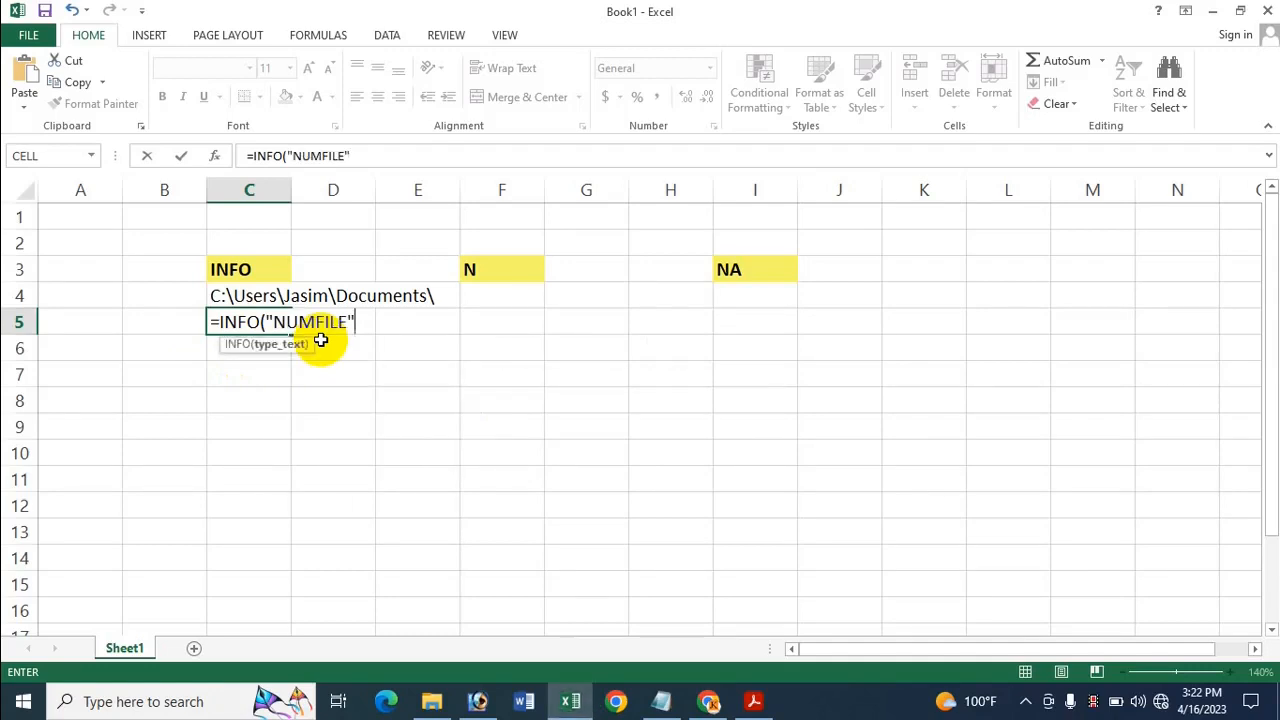
{"action": "key", "text": "Return"}
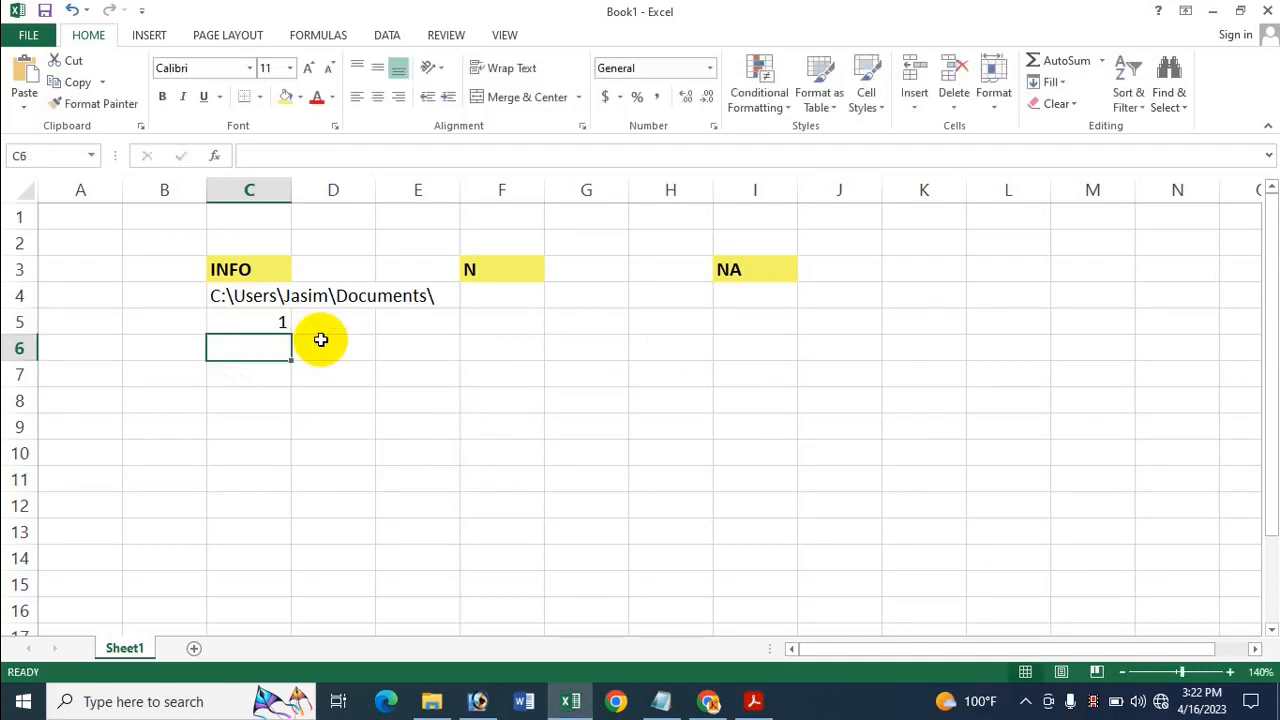
- Add three new worksheets to the workbook and return to Sheet1 to check the NUMFILE formula in C5
{"action": "left_click", "coordinate": [277, 322]}
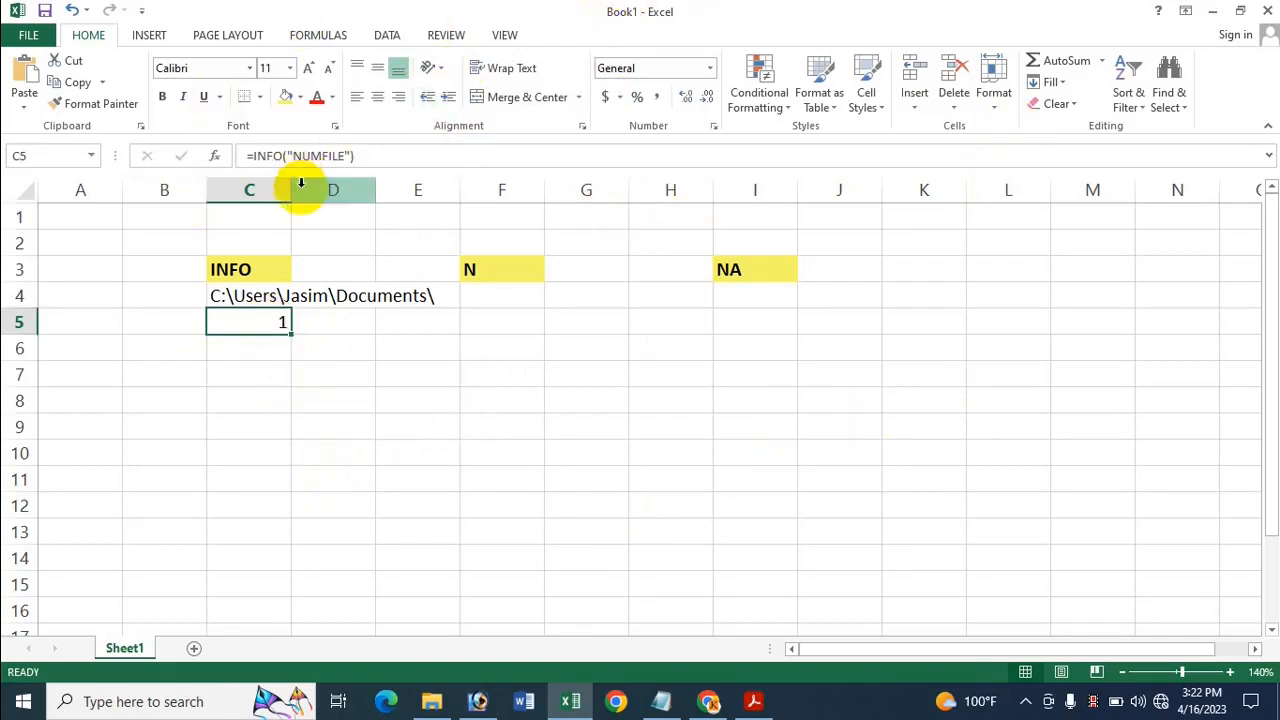
{"action": "left_click", "coordinate": [195, 650]}
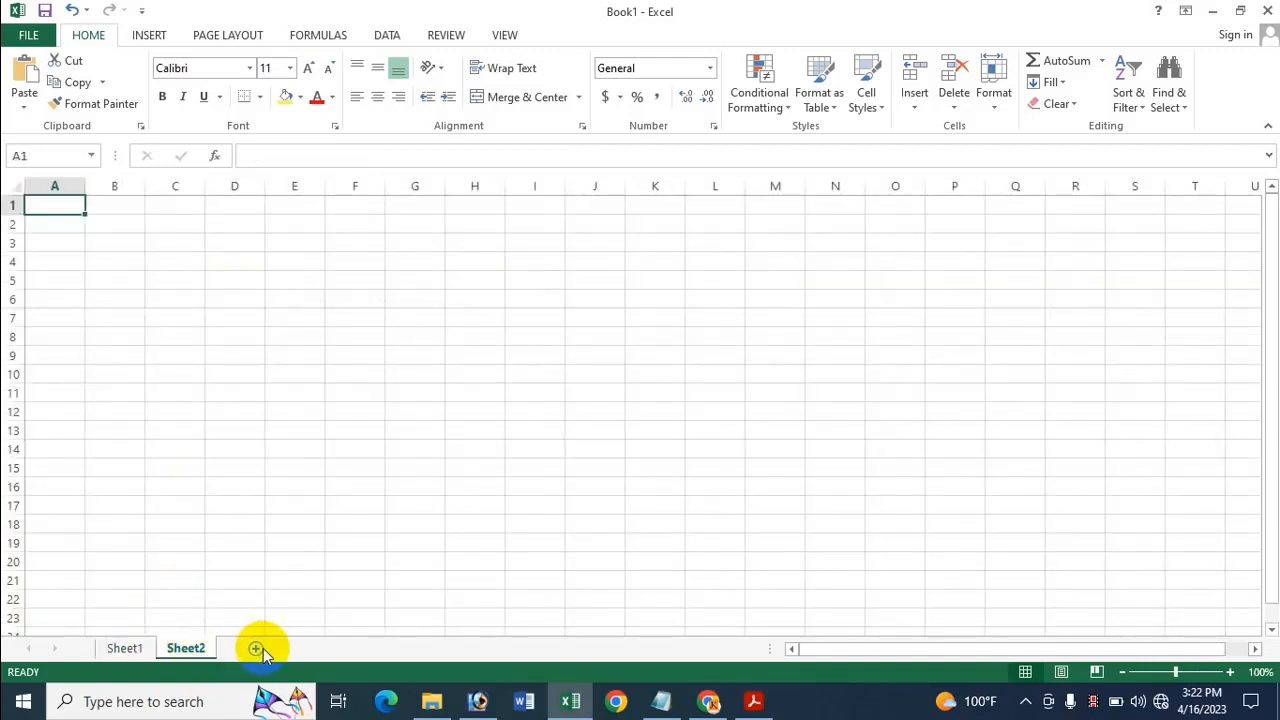
{"action": "left_click", "coordinate": [257, 650]}
{"action": "left_click", "coordinate": [316, 648]}
{"action": "left_click", "coordinate": [124, 645]}
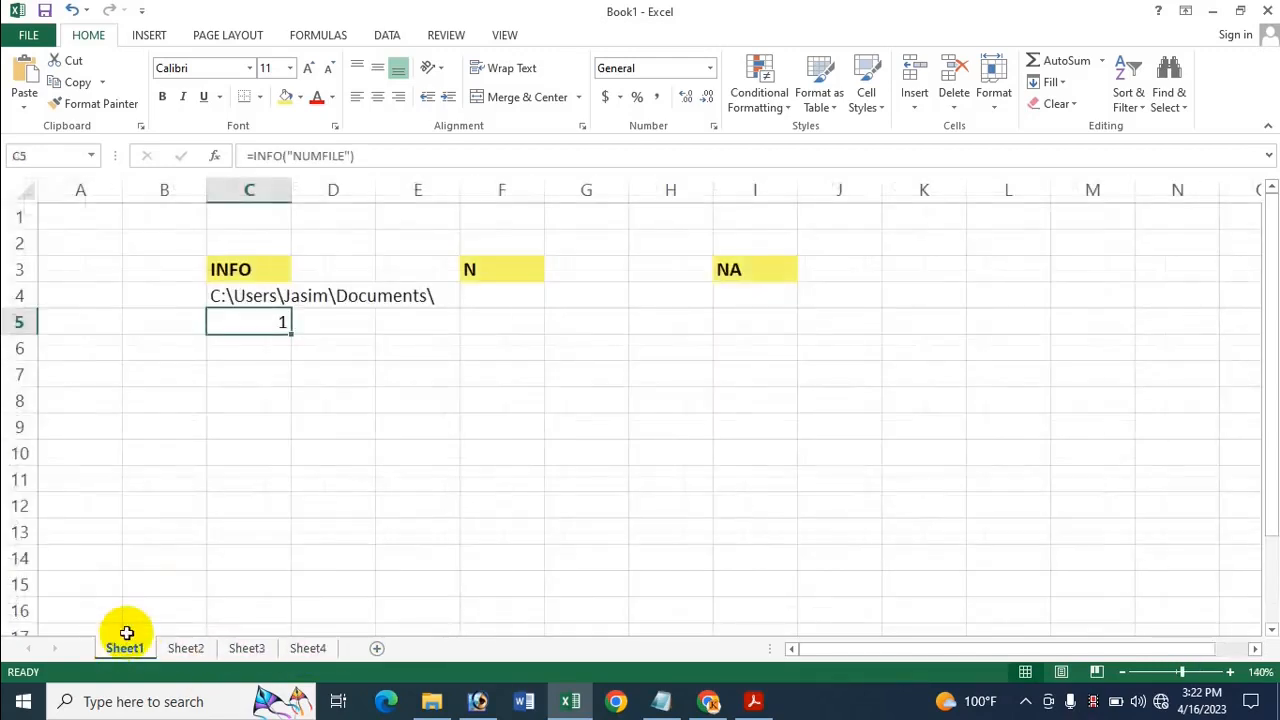
{"action": "left_click", "coordinate": [322, 392]}
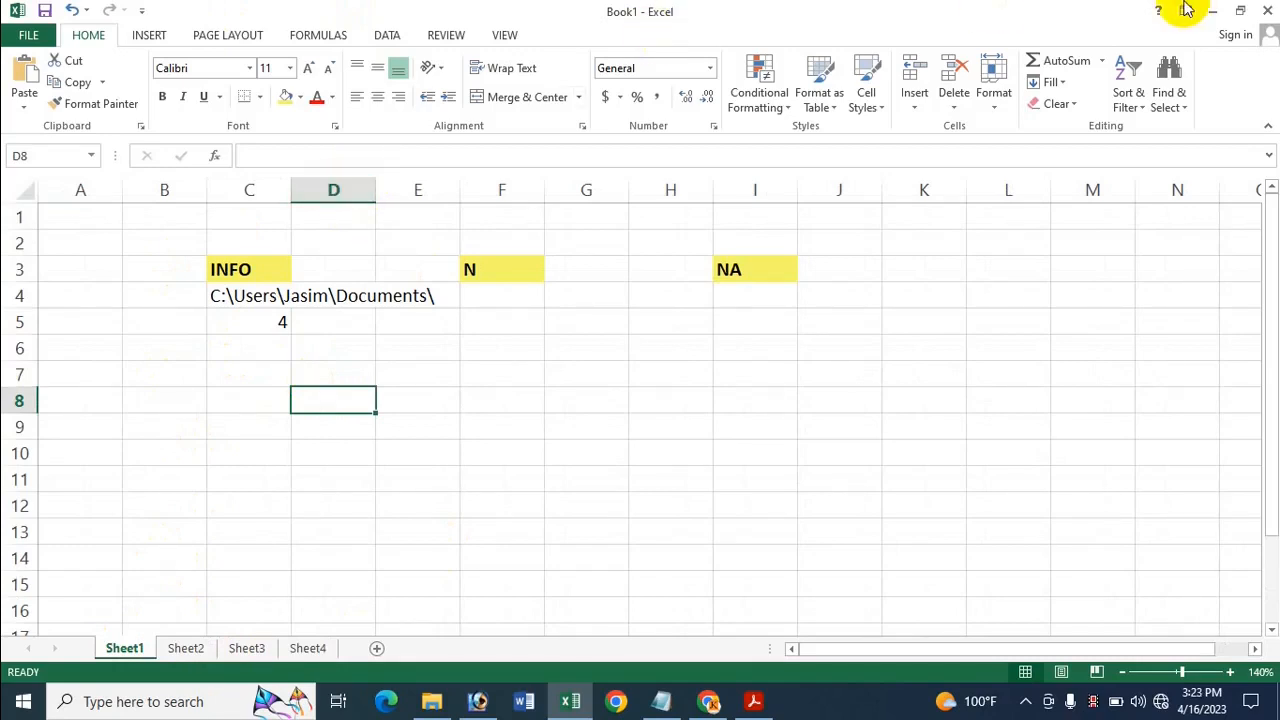
- Enter the formula =INFO("ORIGIN") in cell C6
{"action": "left_click", "coordinate": [246, 344]}
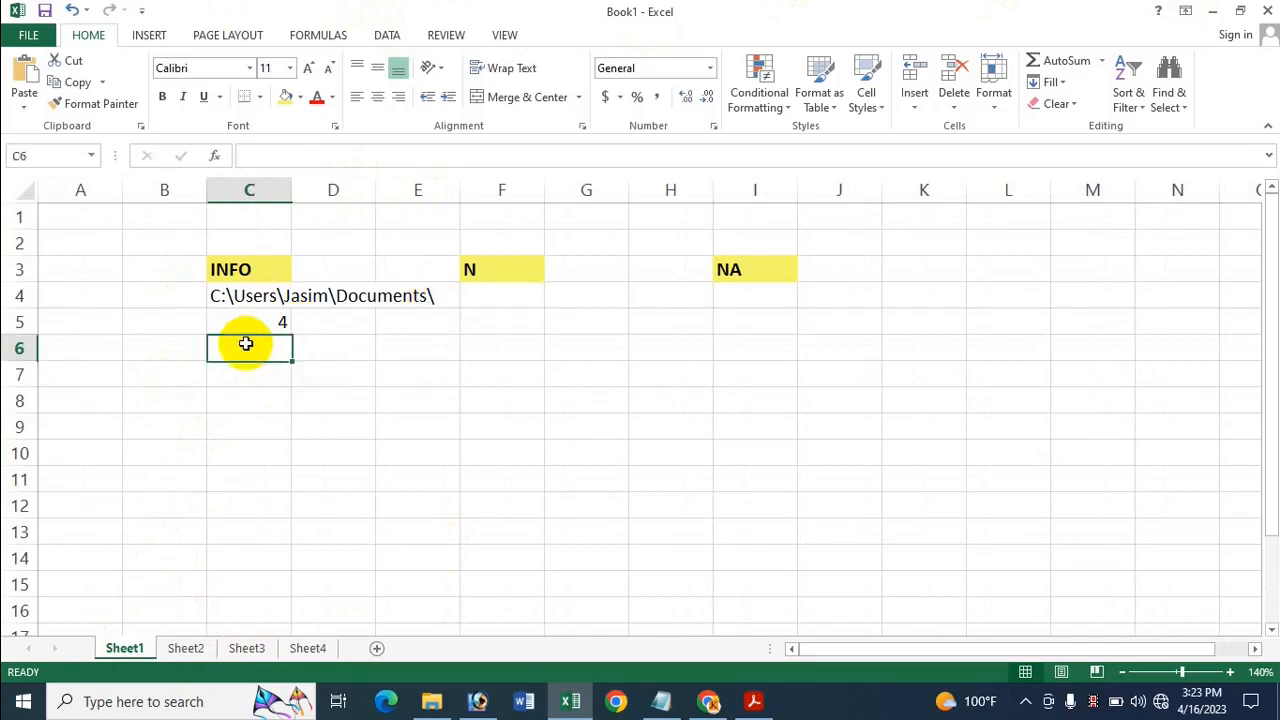
{"action": "type", "text": "="}
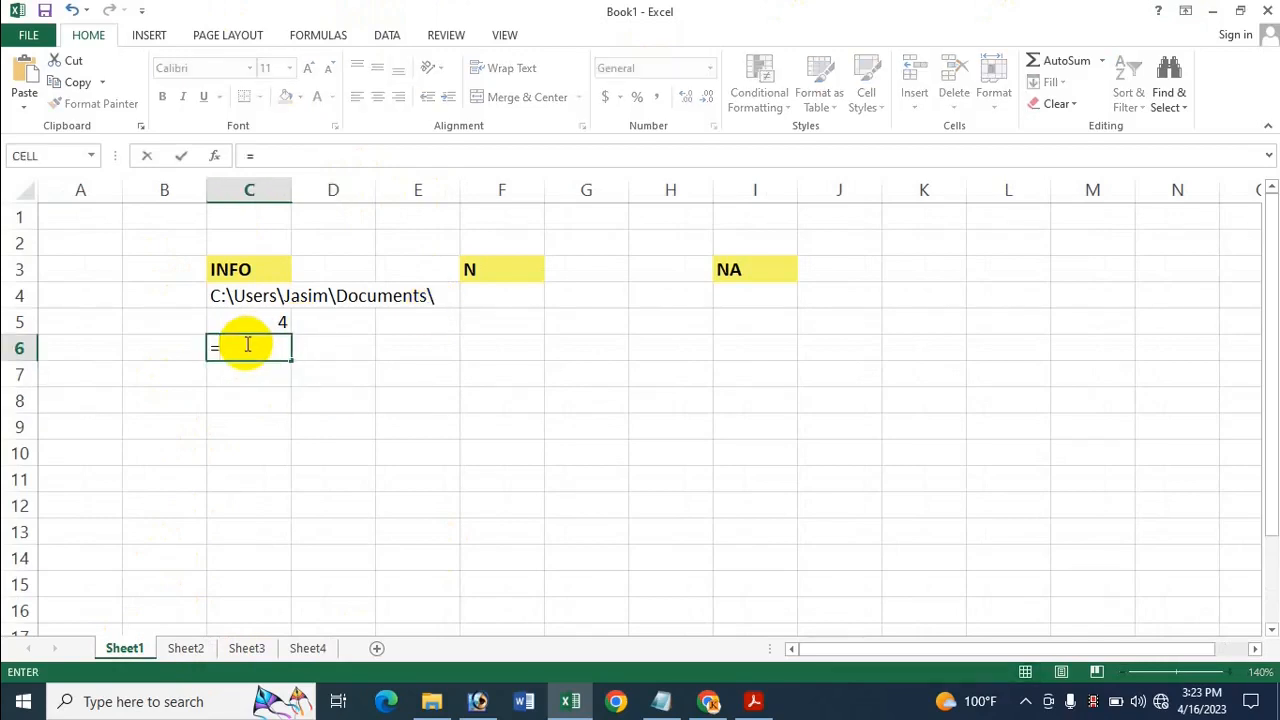
{"action": "type", "text": "Inf"}
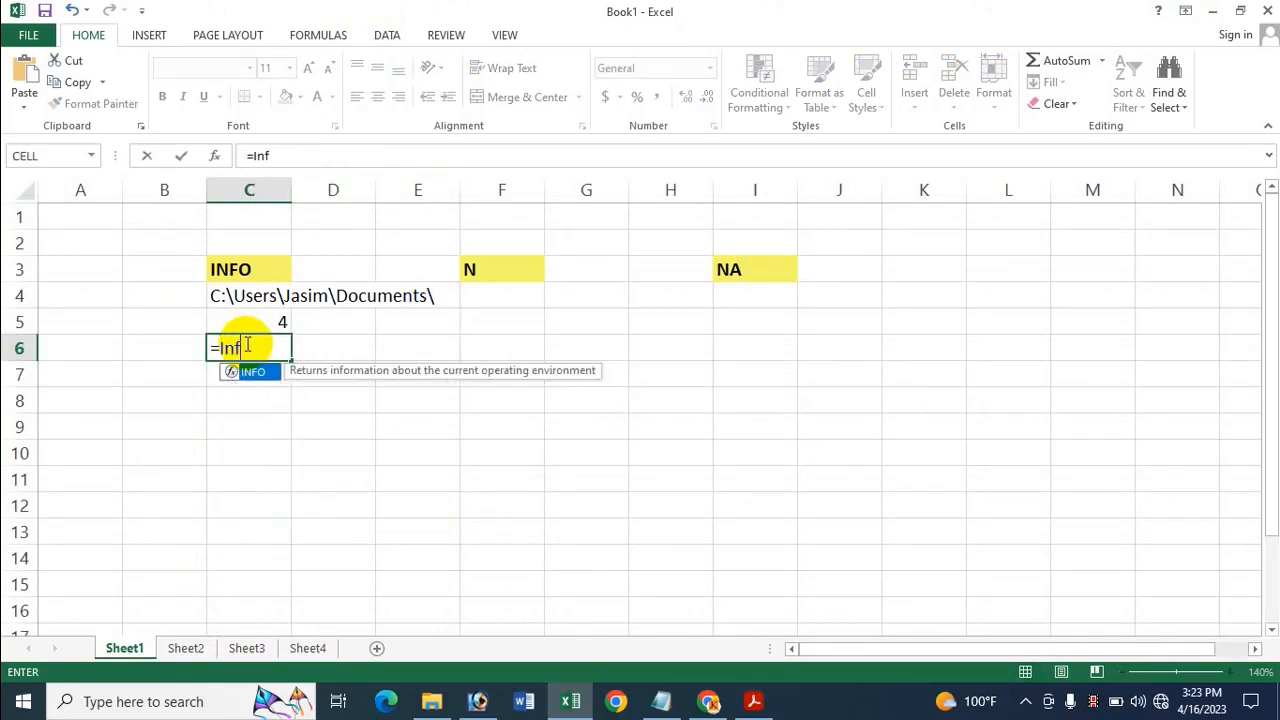
{"action": "type", "text": "o"}
{"action": "key", "text": "Tab"}
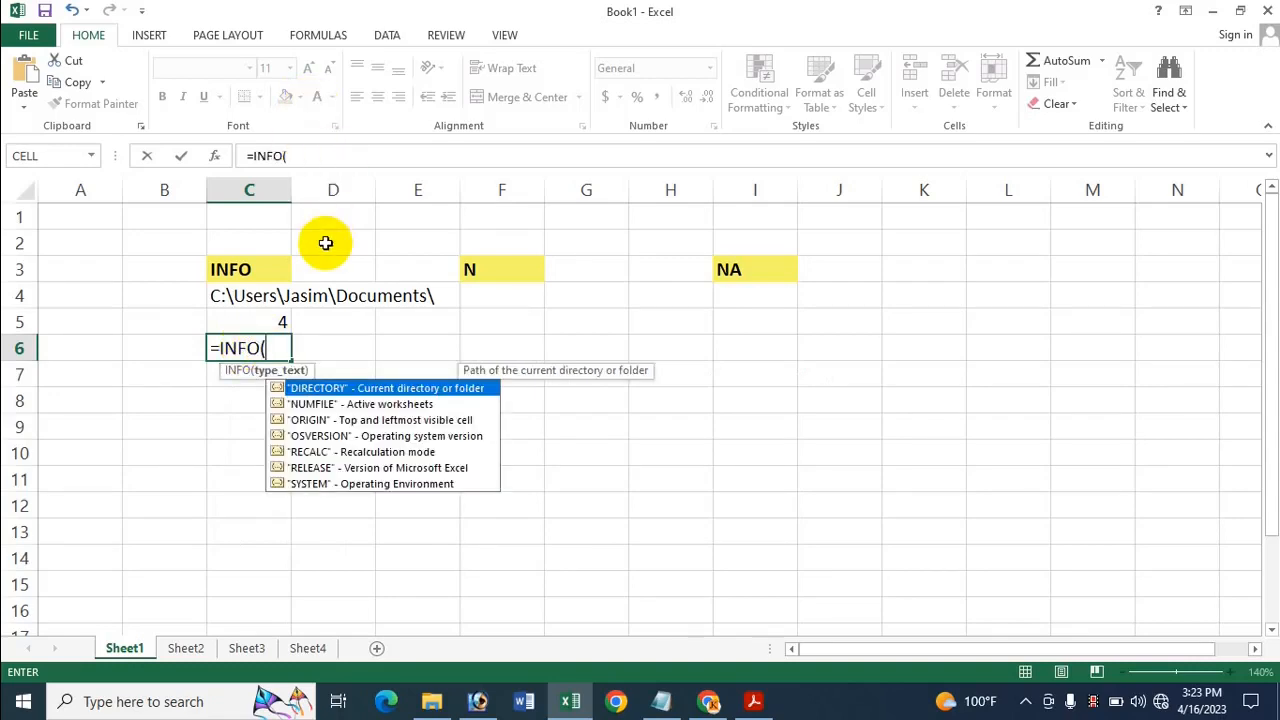
{"action": "left_click", "coordinate": [400, 421]}
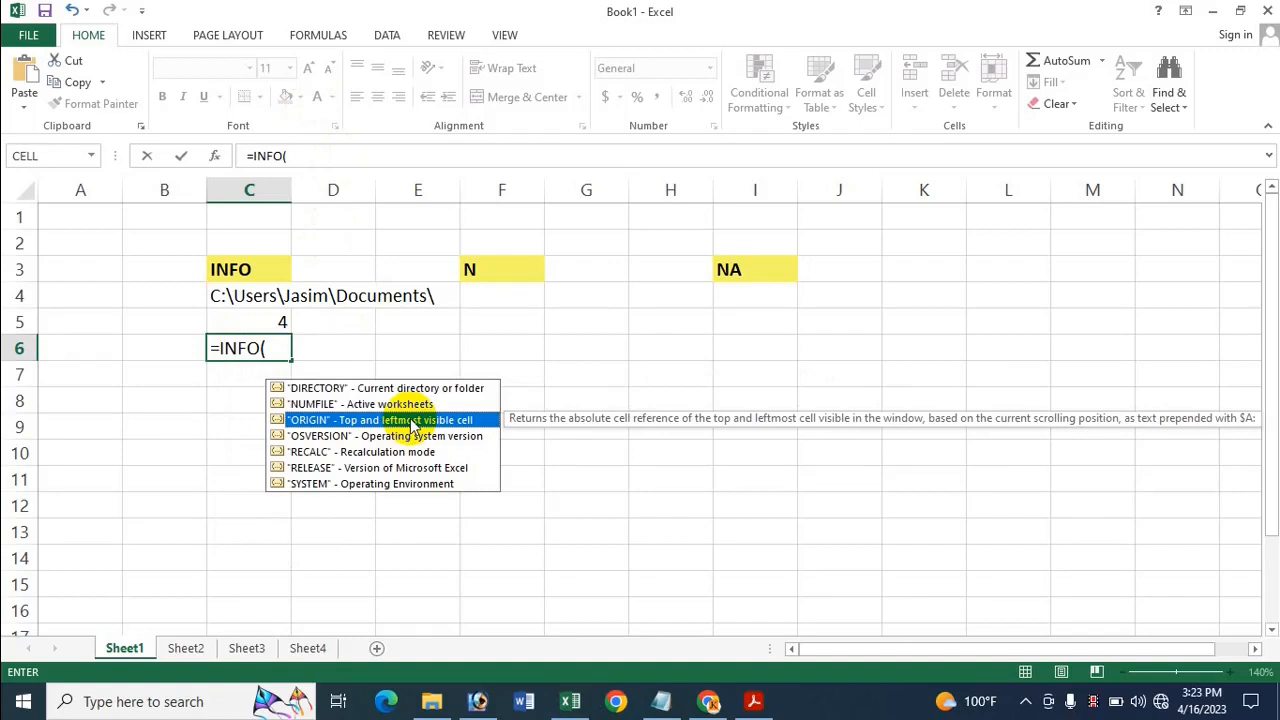
{"action": "double_click", "coordinate": [410, 420]}
{"action": "key", "text": "Return"}
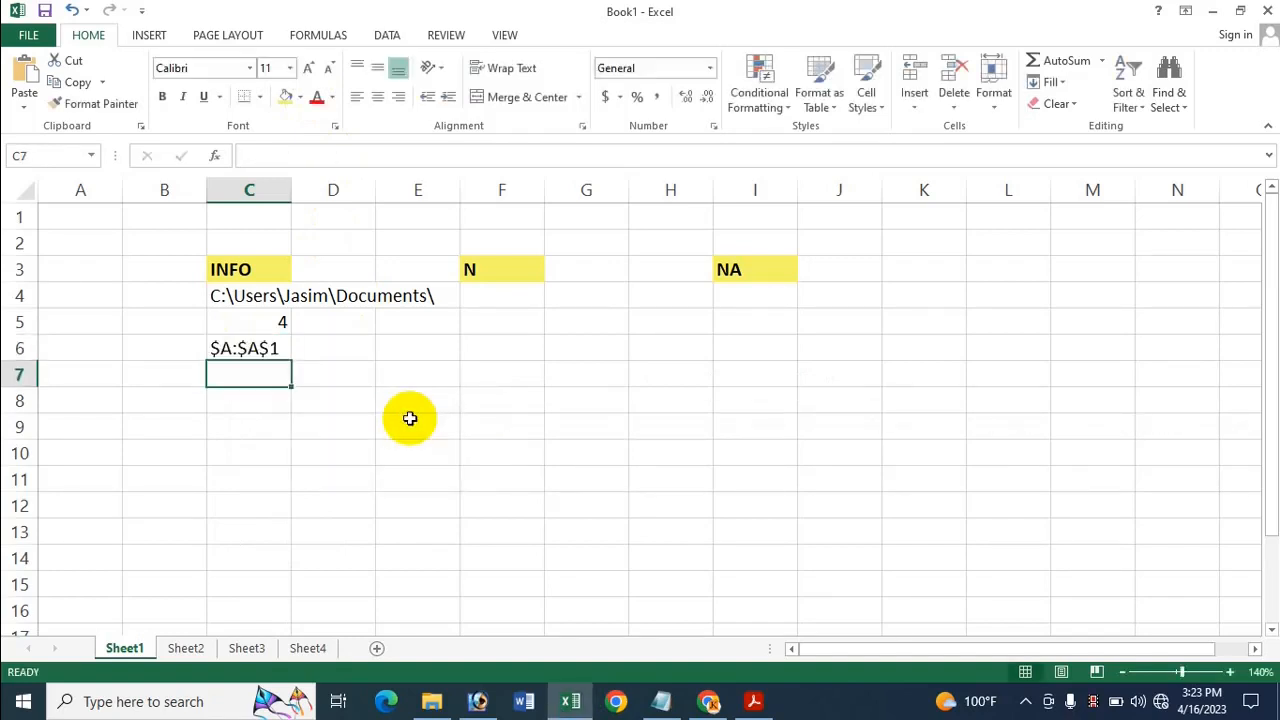
- Check how the ORIGIN formula in C6 responds to scrolling two rows down and one column across with recalculation, and return to A1
{"action": "left_click", "coordinate": [277, 346]}
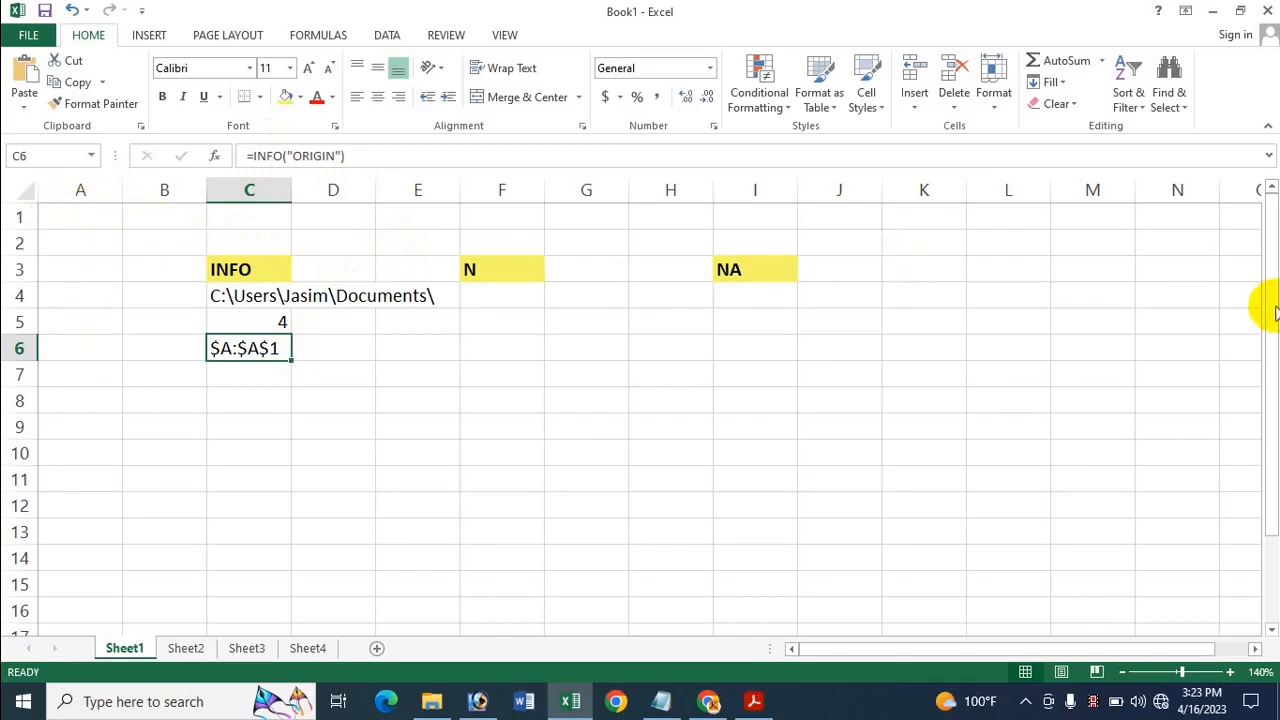
{"action": "mouse_move", "coordinate": [1273, 293]}
{"action": "left_mouse_down"}
{"action": "mouse_move", "coordinate": [1272, 343]}
{"action": "mouse_move", "coordinate": [1271, 306]}
{"action": "left_mouse_up"}
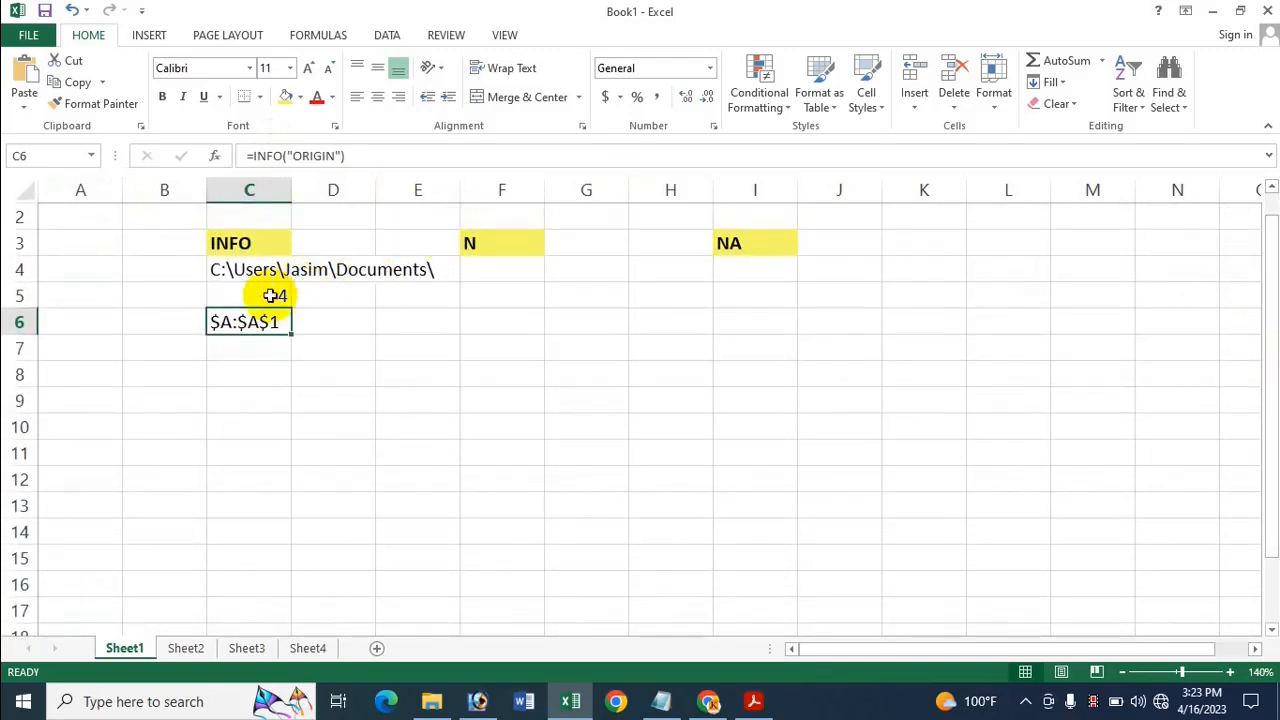
{"action": "left_click", "coordinate": [470, 385]}
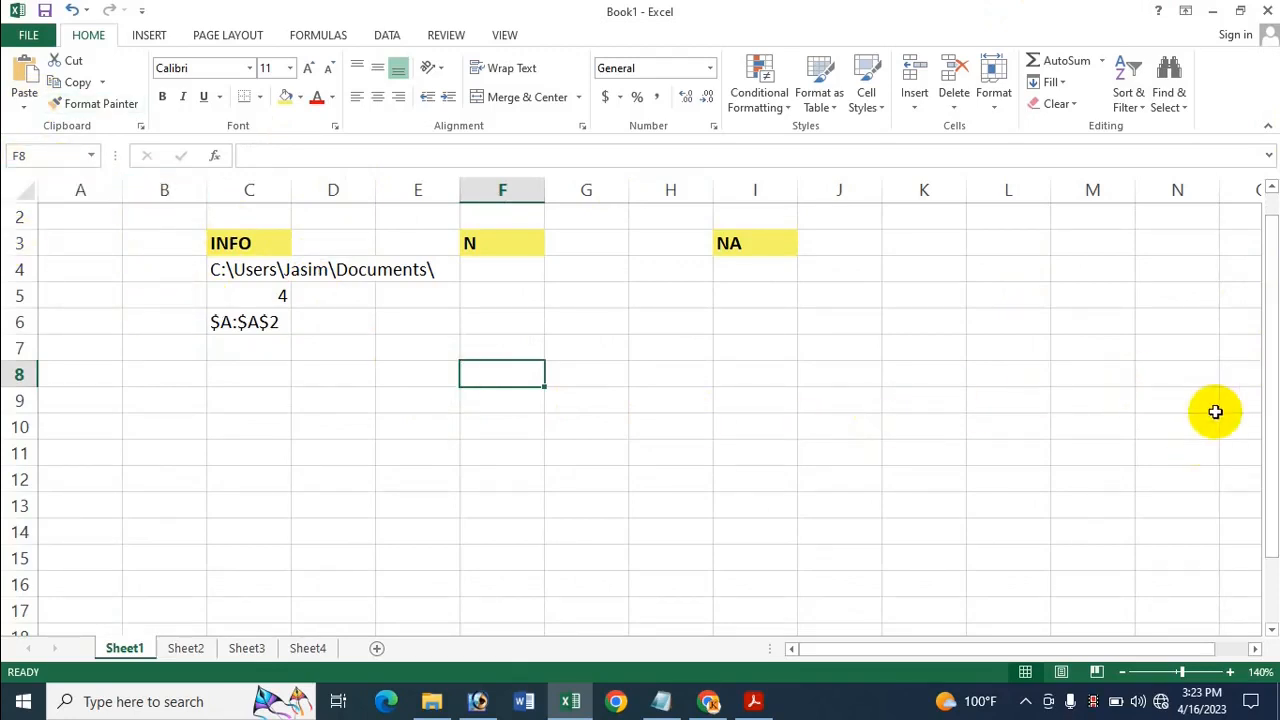
{"action": "left_click_drag", "start_coordinate": [1272, 373], "coordinate": [1274, 390]}
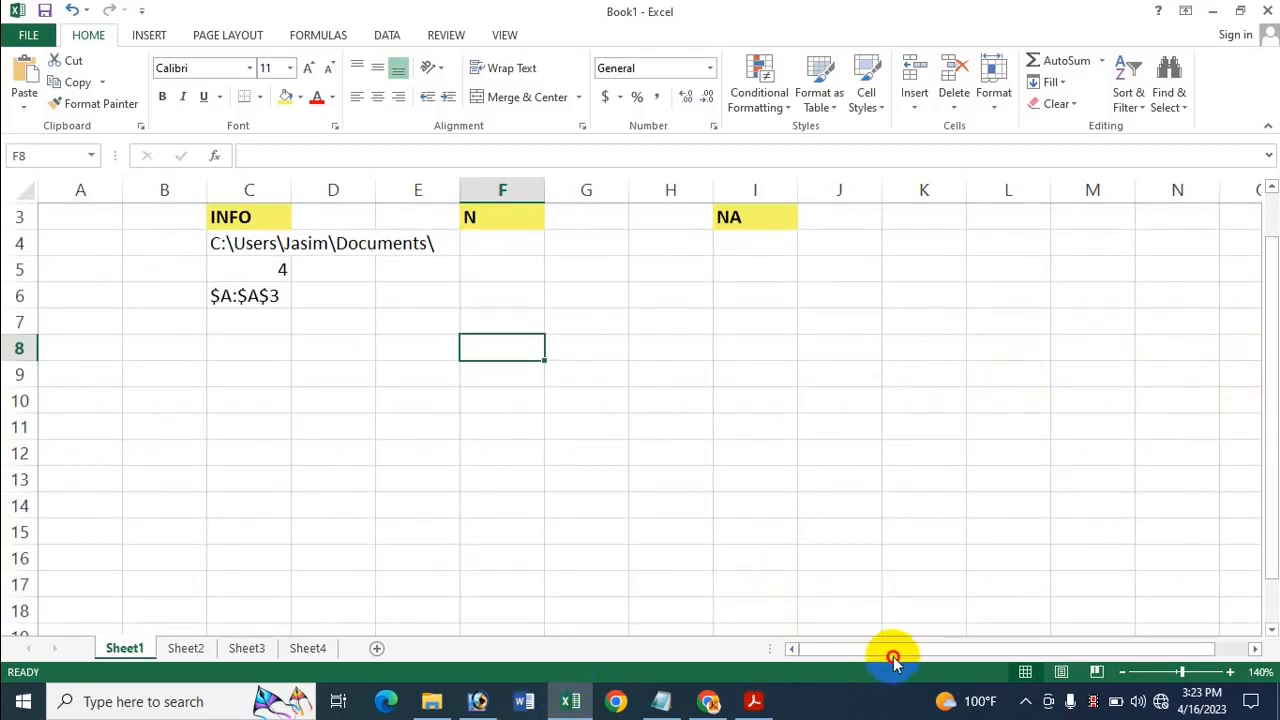
{"action": "left_click_drag", "start_coordinate": [893, 658], "coordinate": [948, 655]}
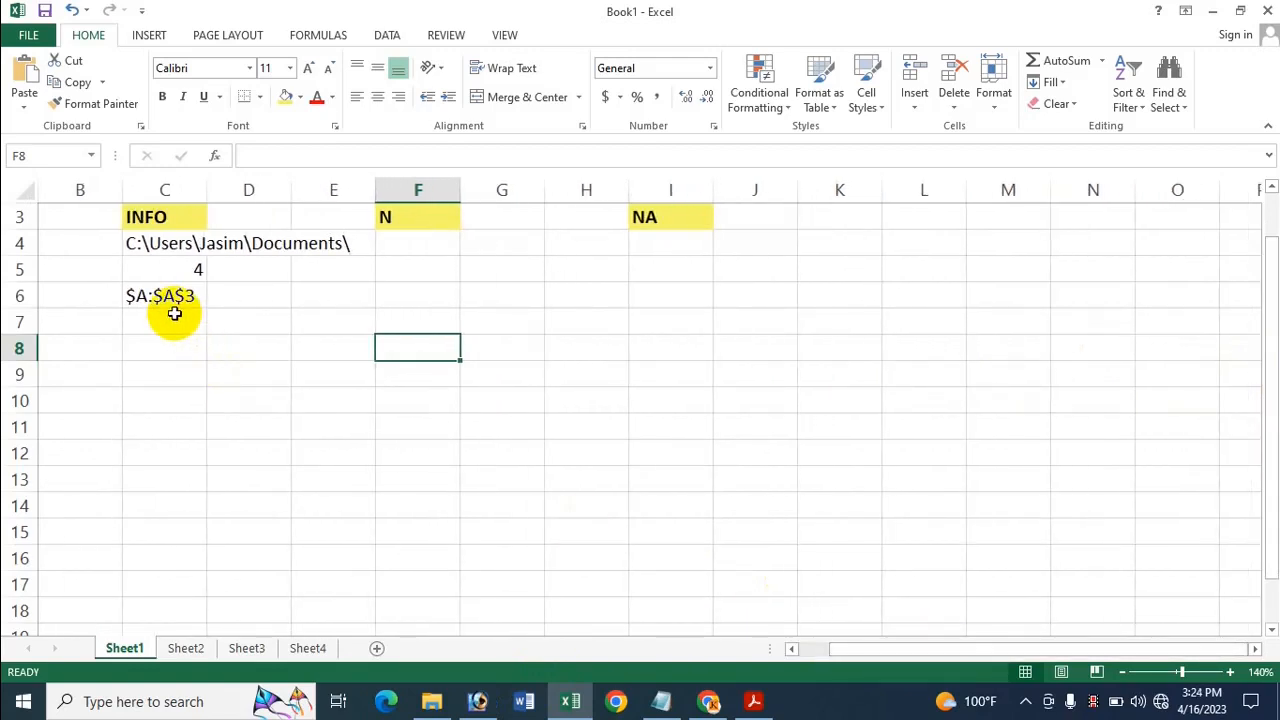
{"action": "key", "text": "F9"}
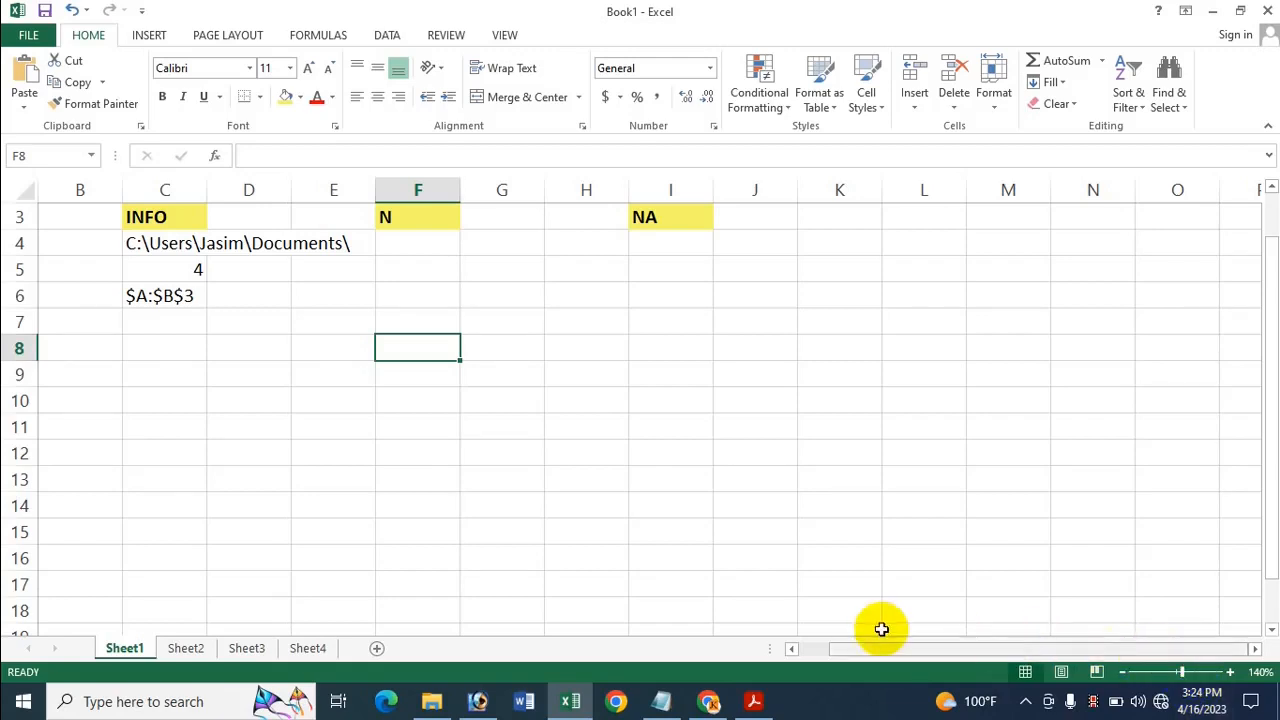
{"action": "left_click_drag", "start_coordinate": [849, 651], "coordinate": [770, 649]}
{"action": "left_click", "coordinate": [697, 488]}
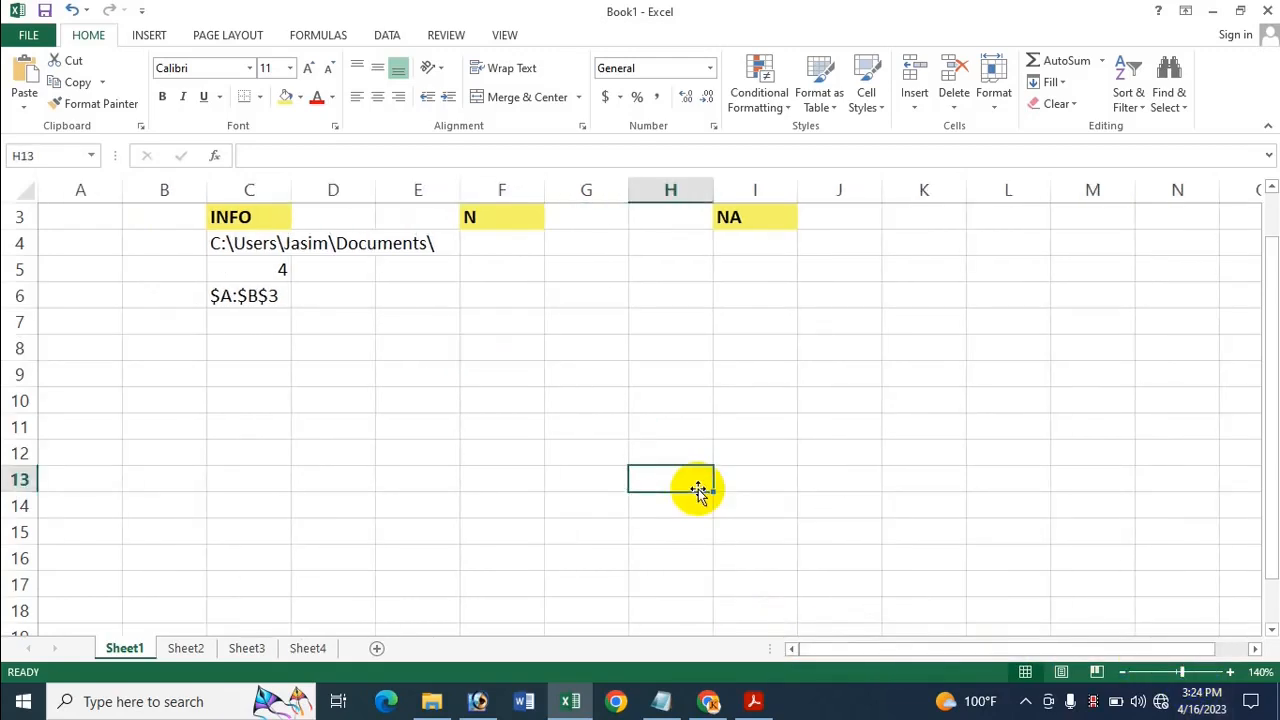
{"action": "key", "text": "ctrl+Home"}
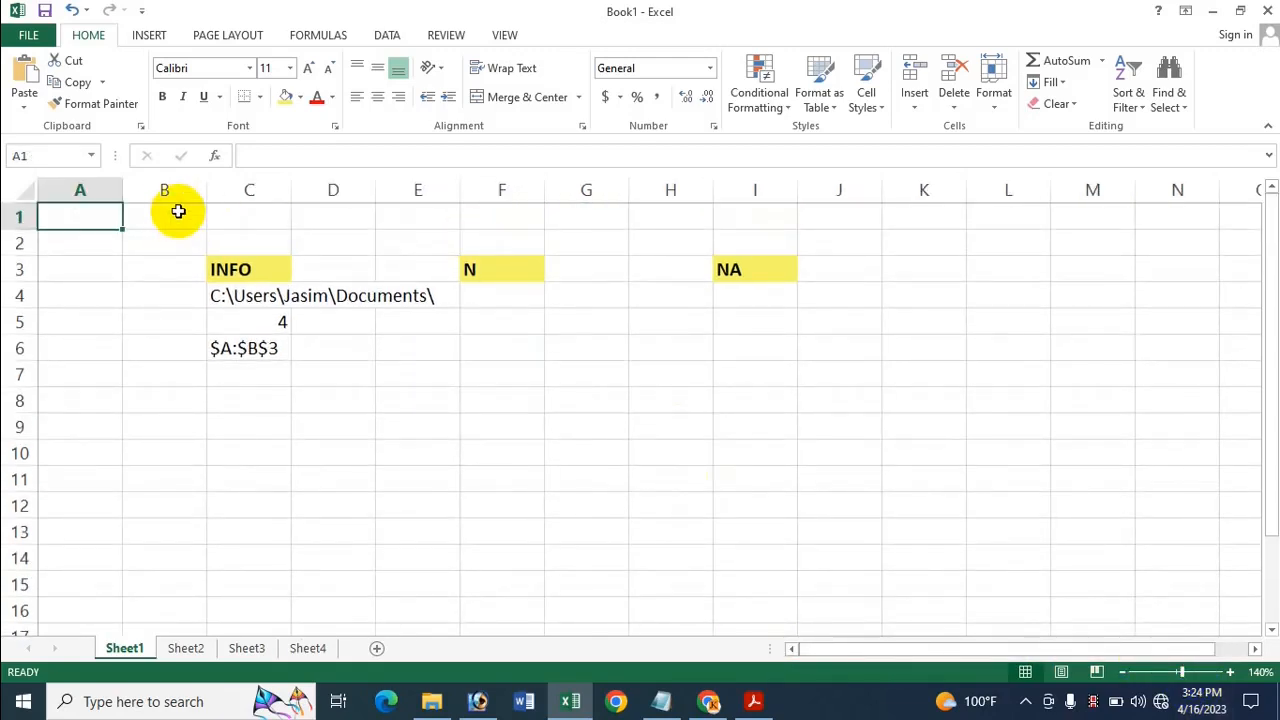
- Enter the formula =INFO("OSVERSION") in cell C7
{"action": "left_click", "coordinate": [245, 369]}
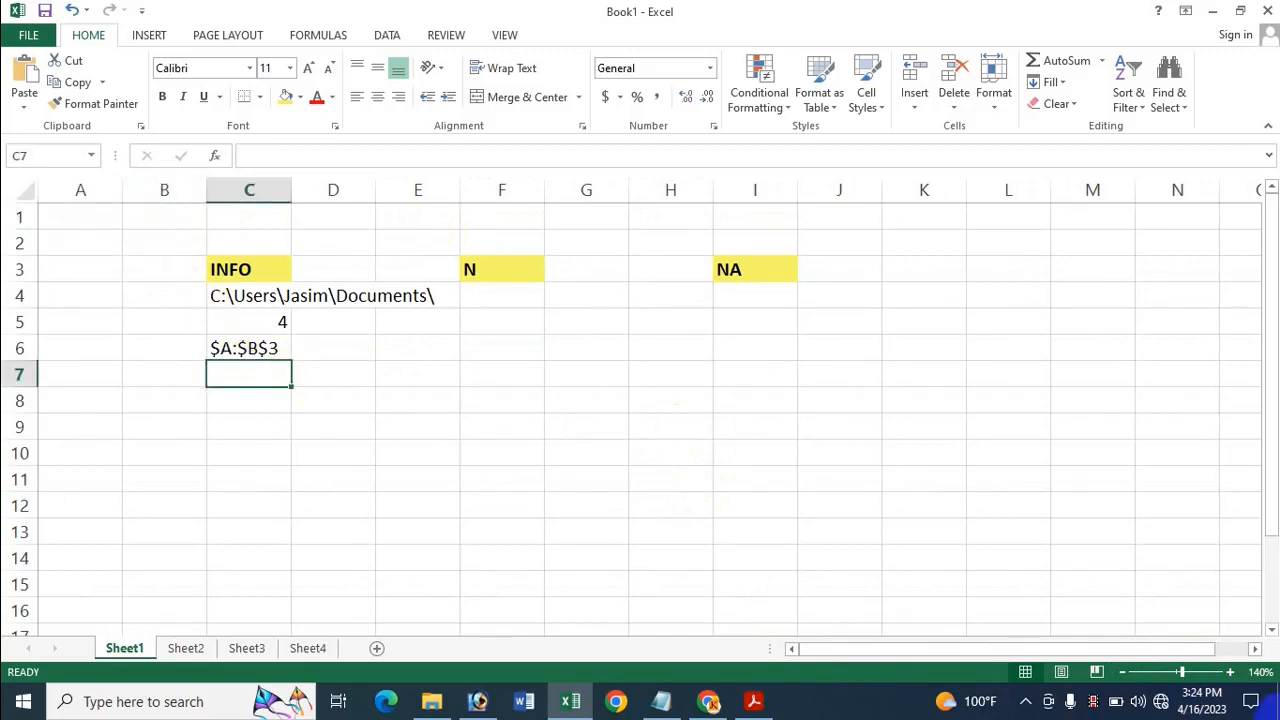
{"action": "type", "text": "=Info"}
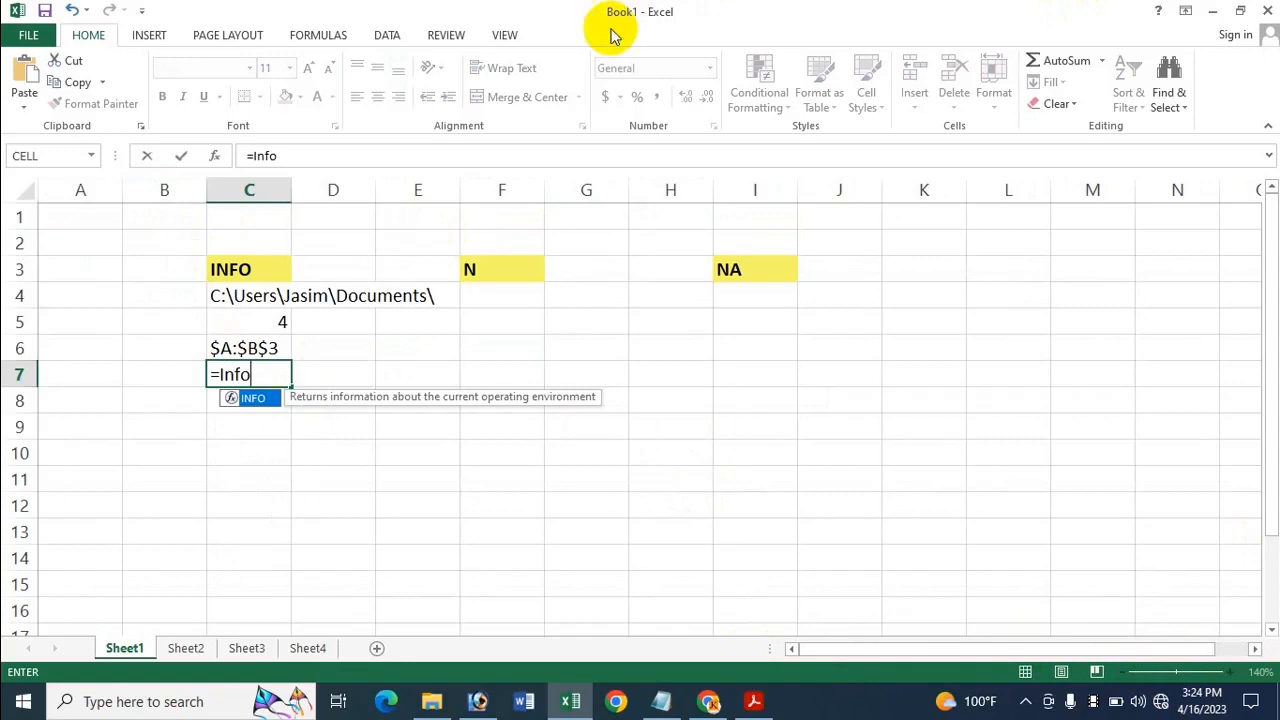
{"action": "key", "text": "Tab"}
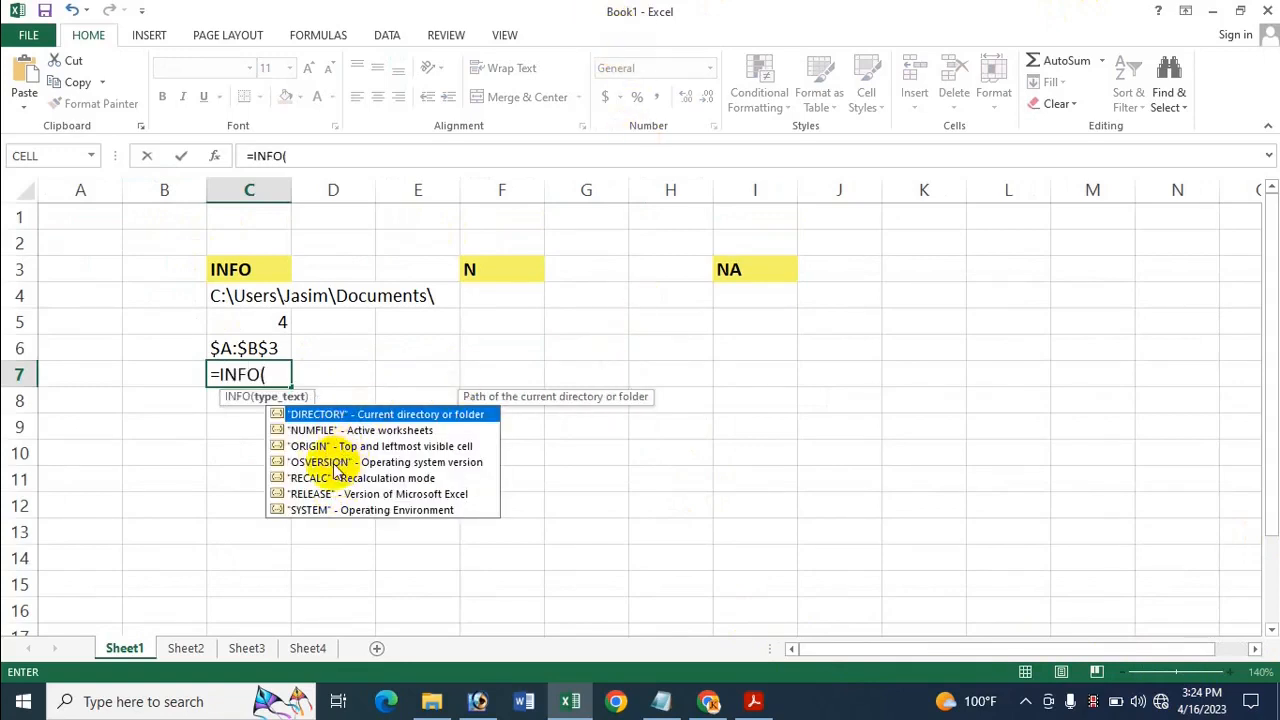
{"action": "left_click", "coordinate": [328, 464]}
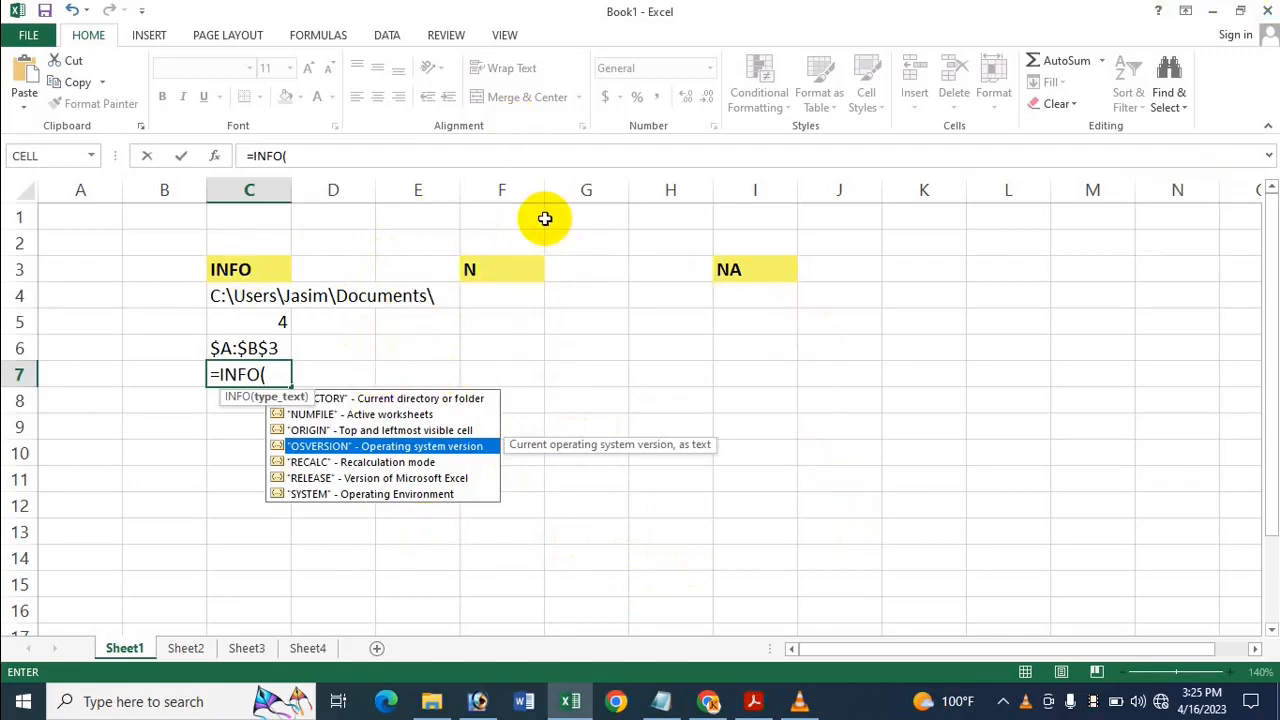
{"action": "key", "text": "Tab"}
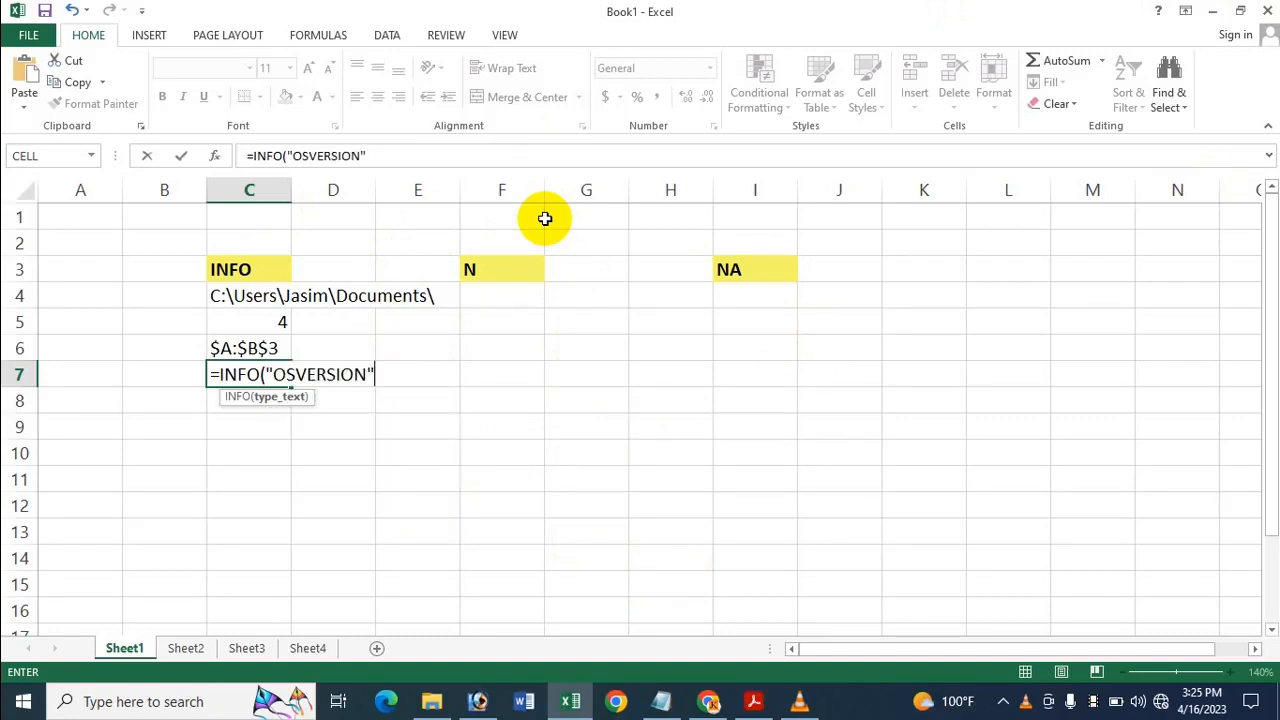
{"action": "key", "text": "Return"}
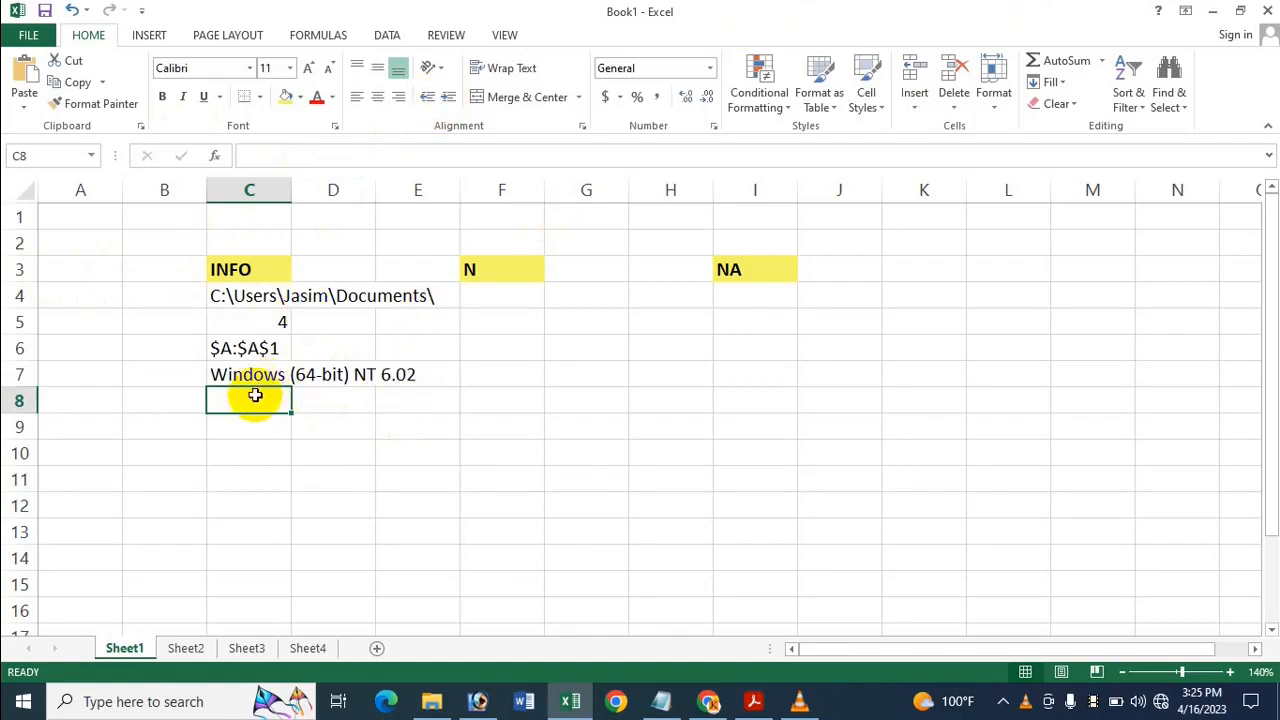
- Enter the formula =INFO("RECALC") in cell C8
{"action": "type", "text": "In"}
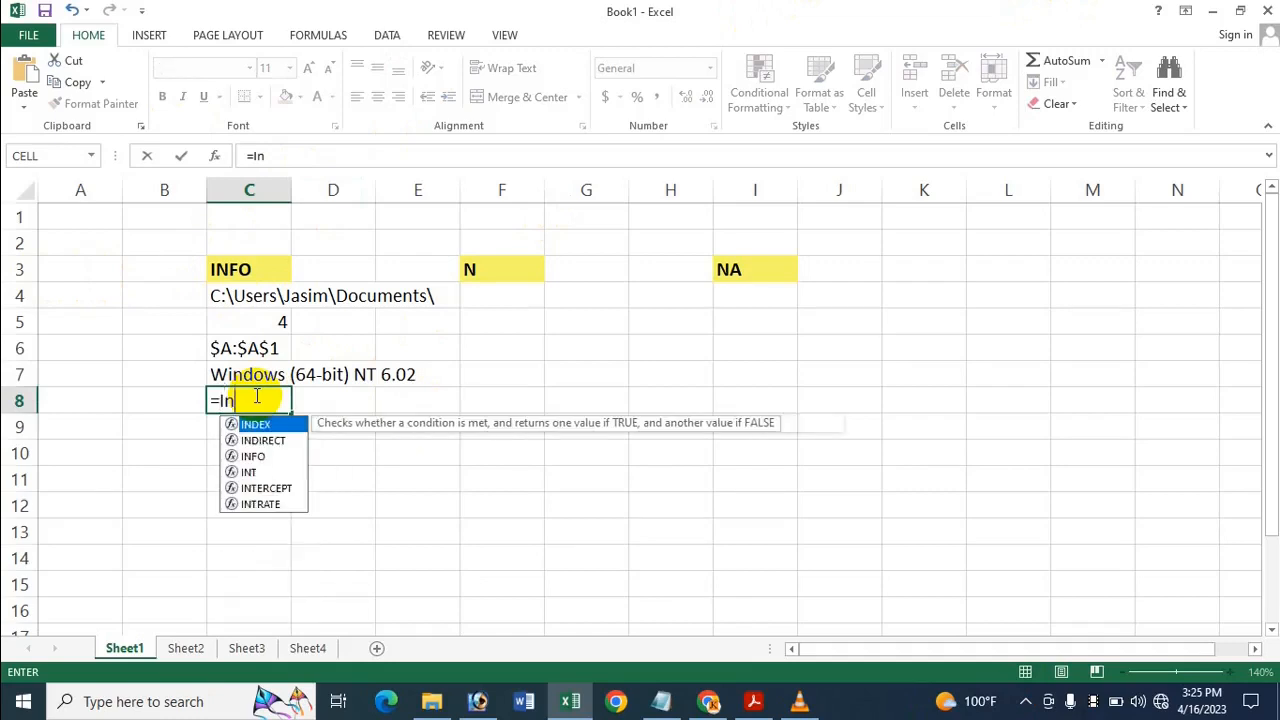
{"action": "type", "text": "f"}
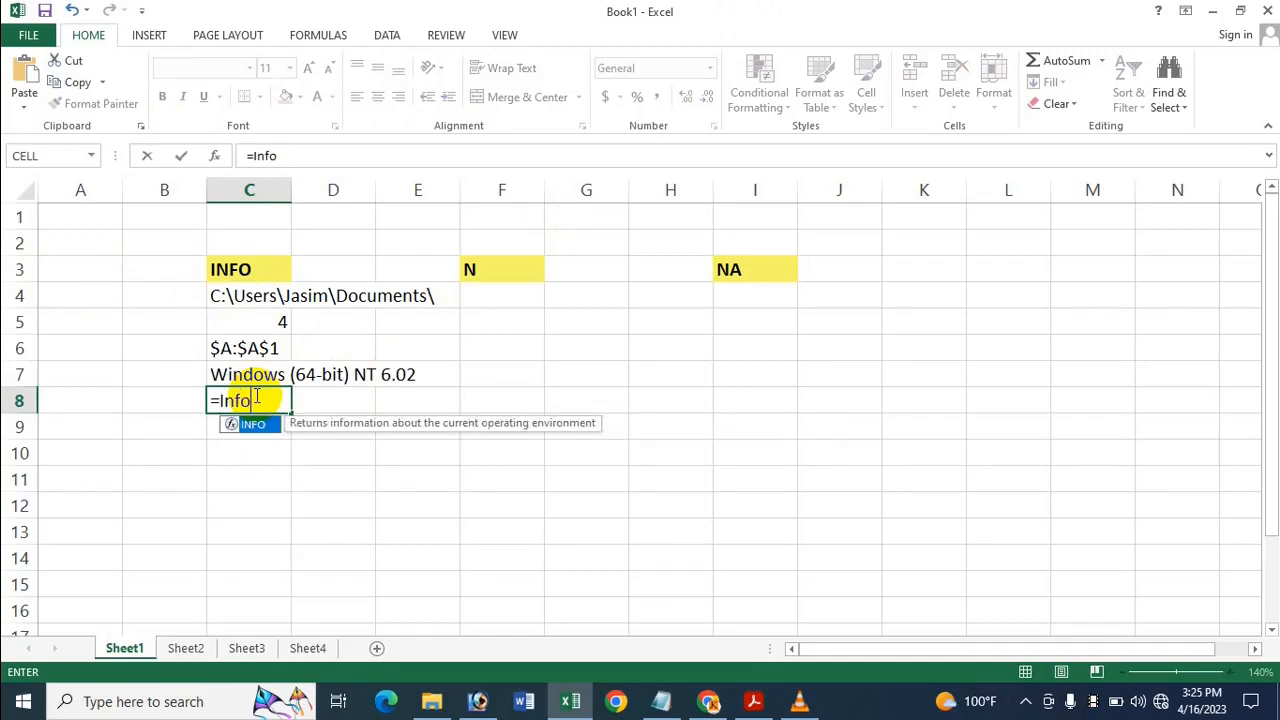
{"action": "type", "text": "o"}
{"action": "key", "text": "Tab"}
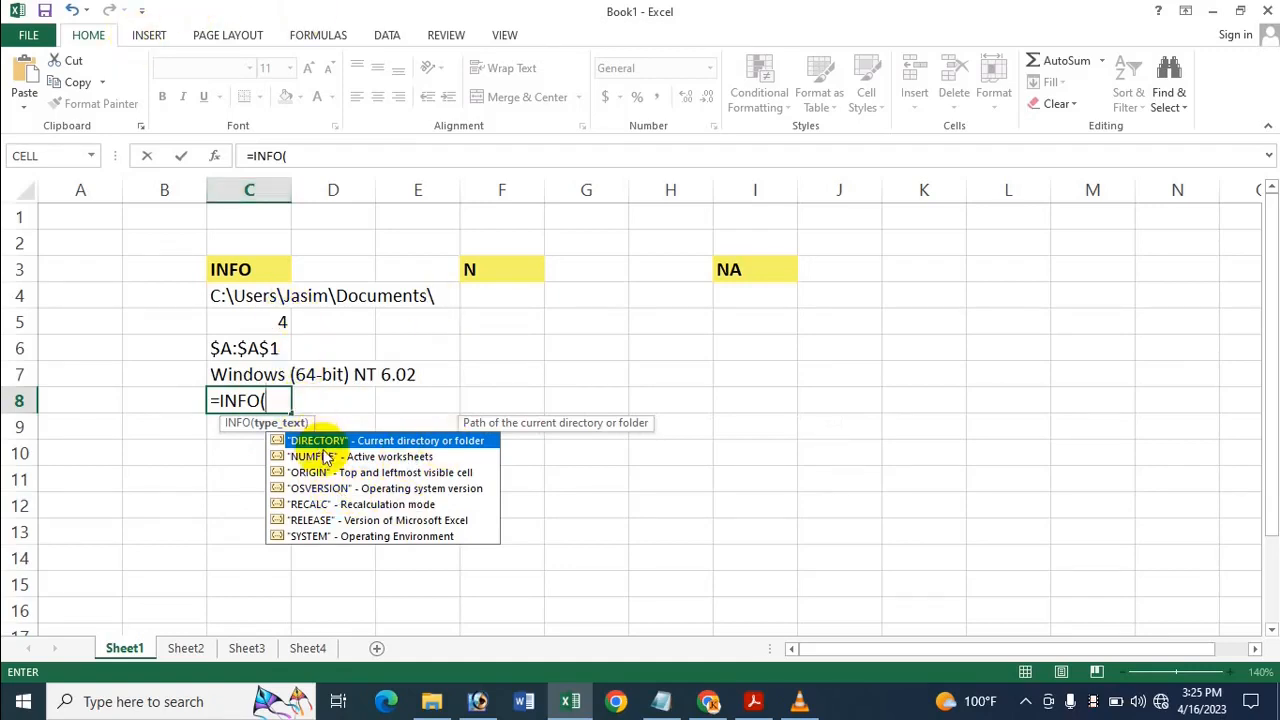
{"action": "left_click", "coordinate": [311, 507]}
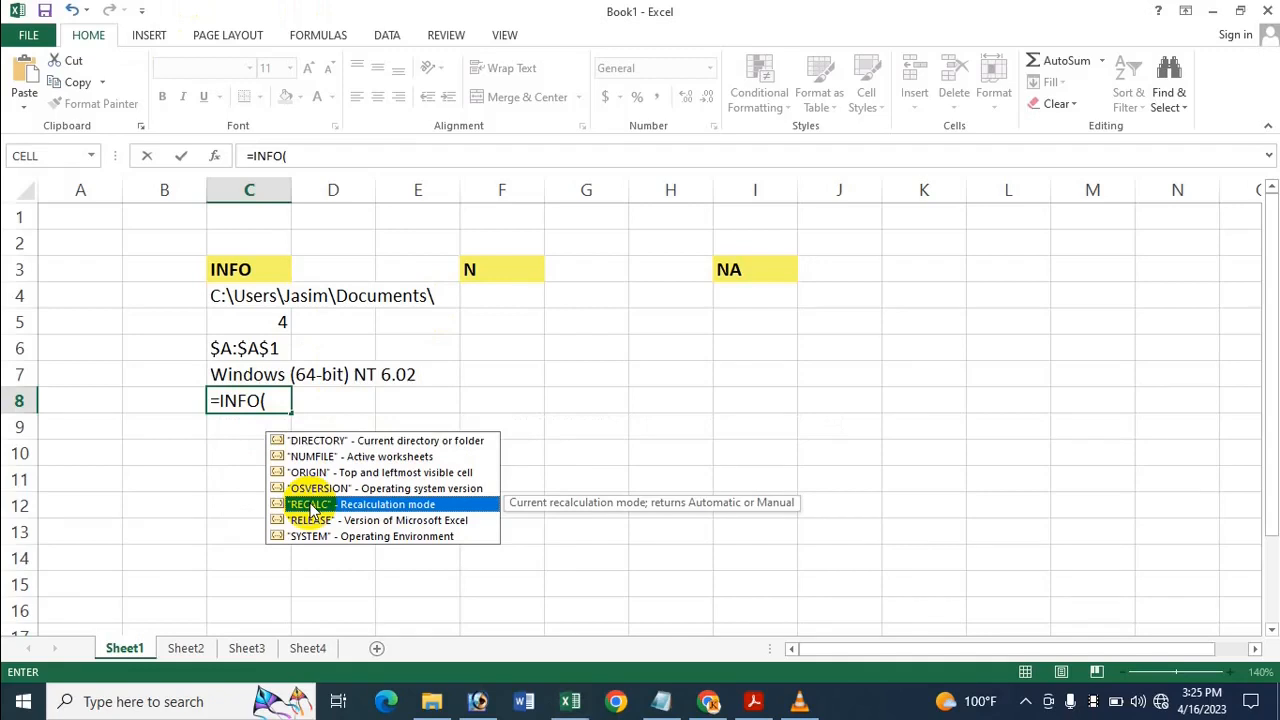
{"action": "double_click", "coordinate": [311, 505]}
{"action": "key", "text": "Return"}
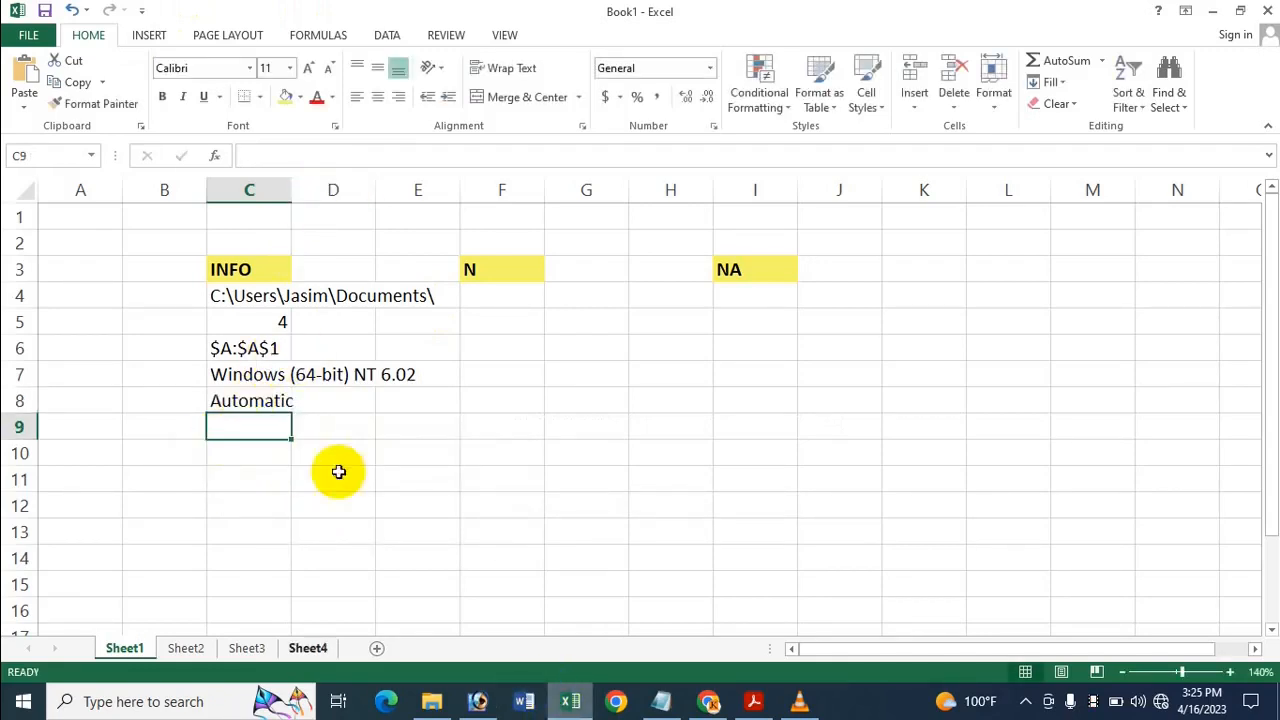
- Check how the RECALC formula in C8 responds to Manual calculation mode with a recalculation, and restore Automatic mode
{"action": "left_click", "coordinate": [256, 403]}
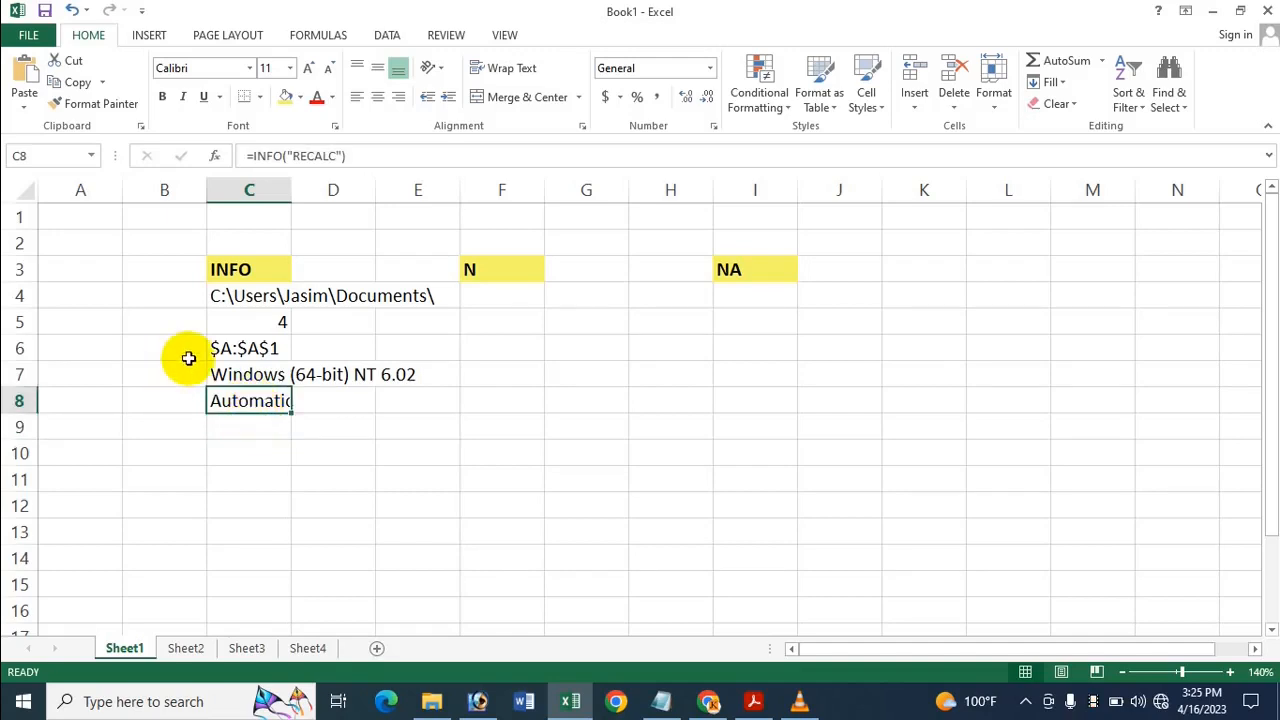
{"action": "left_click", "coordinate": [315, 35]}
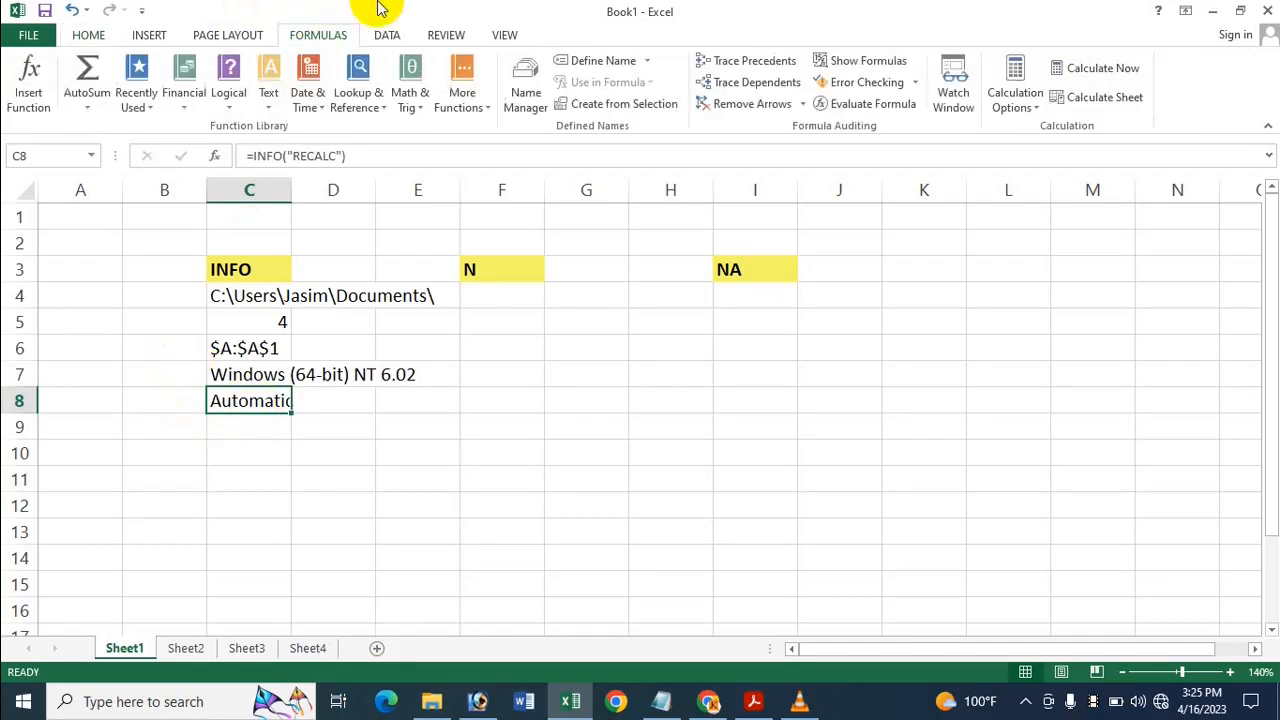
{"action": "left_click", "coordinate": [1015, 95]}
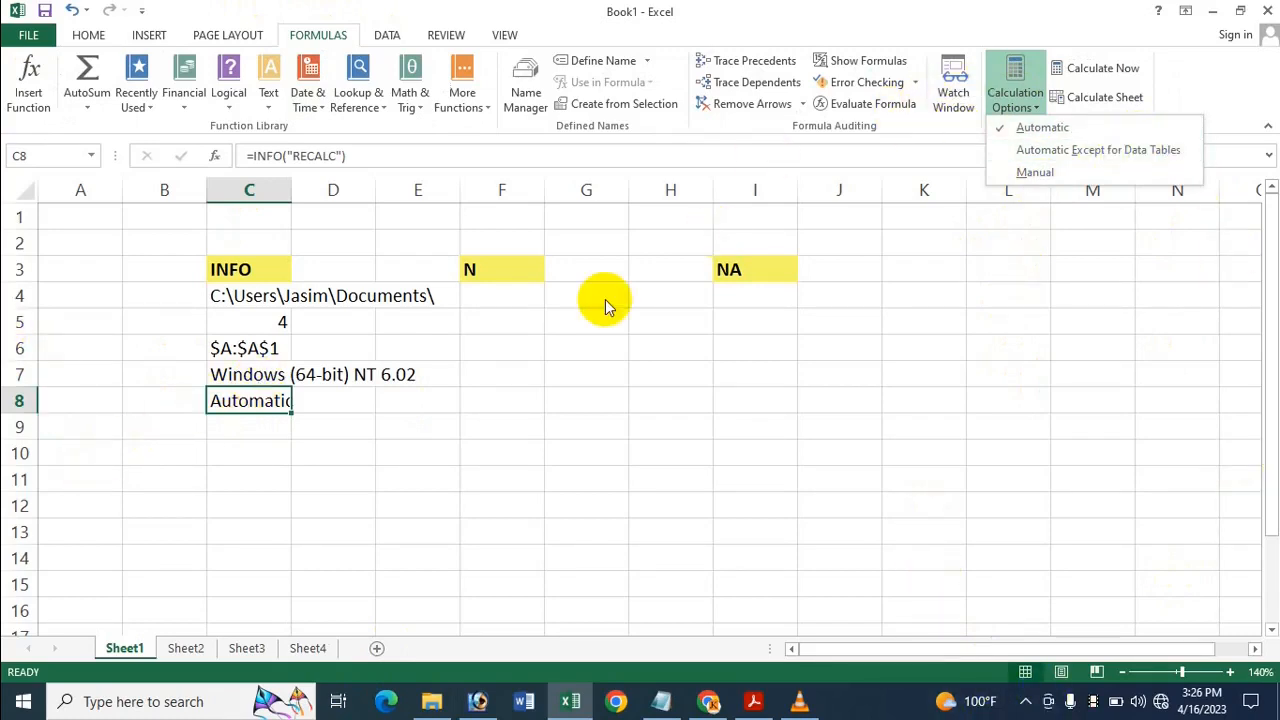
{"action": "left_click", "coordinate": [1044, 171]}
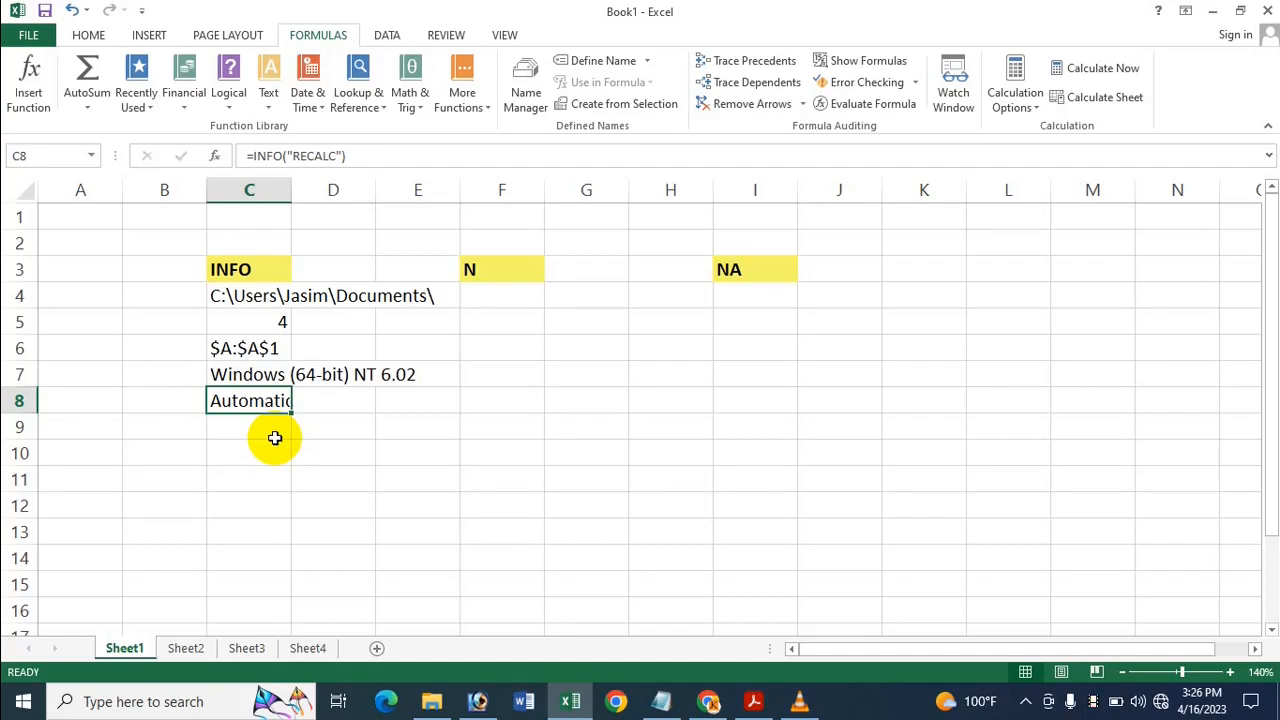
{"action": "key", "text": "F9"}
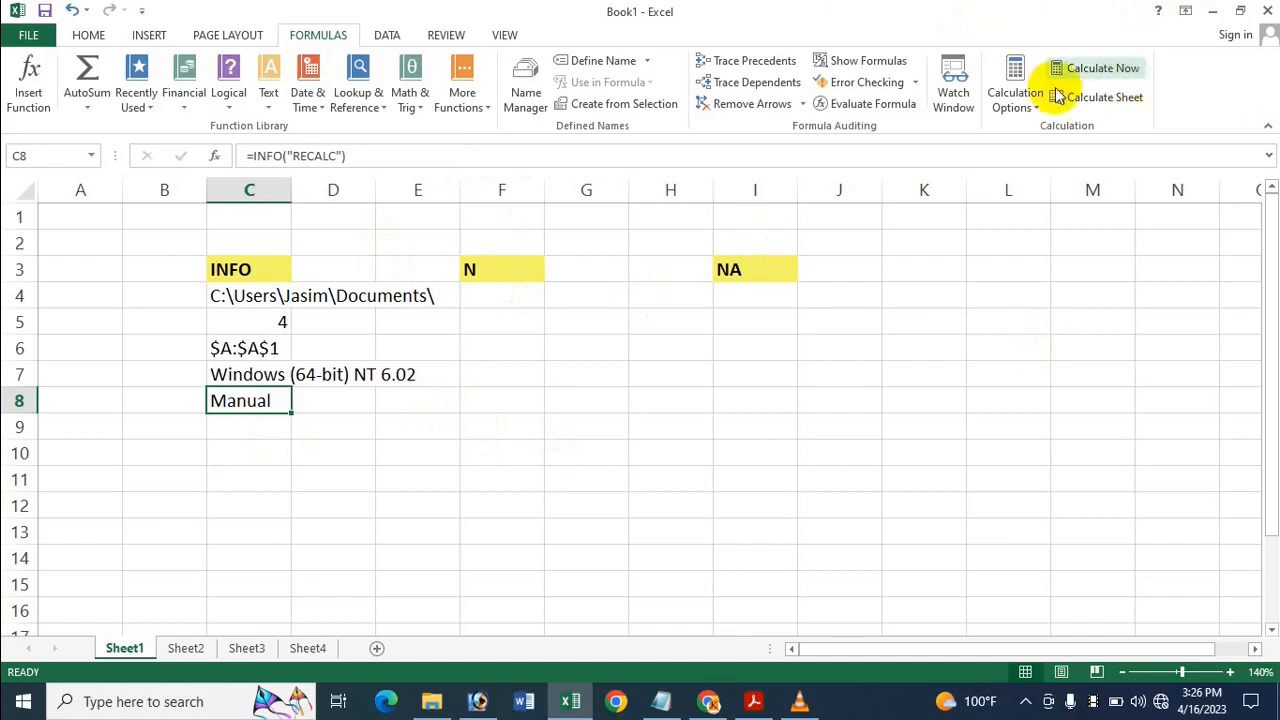
{"action": "left_click", "coordinate": [1016, 98]}
{"action": "left_click", "coordinate": [1043, 128]}
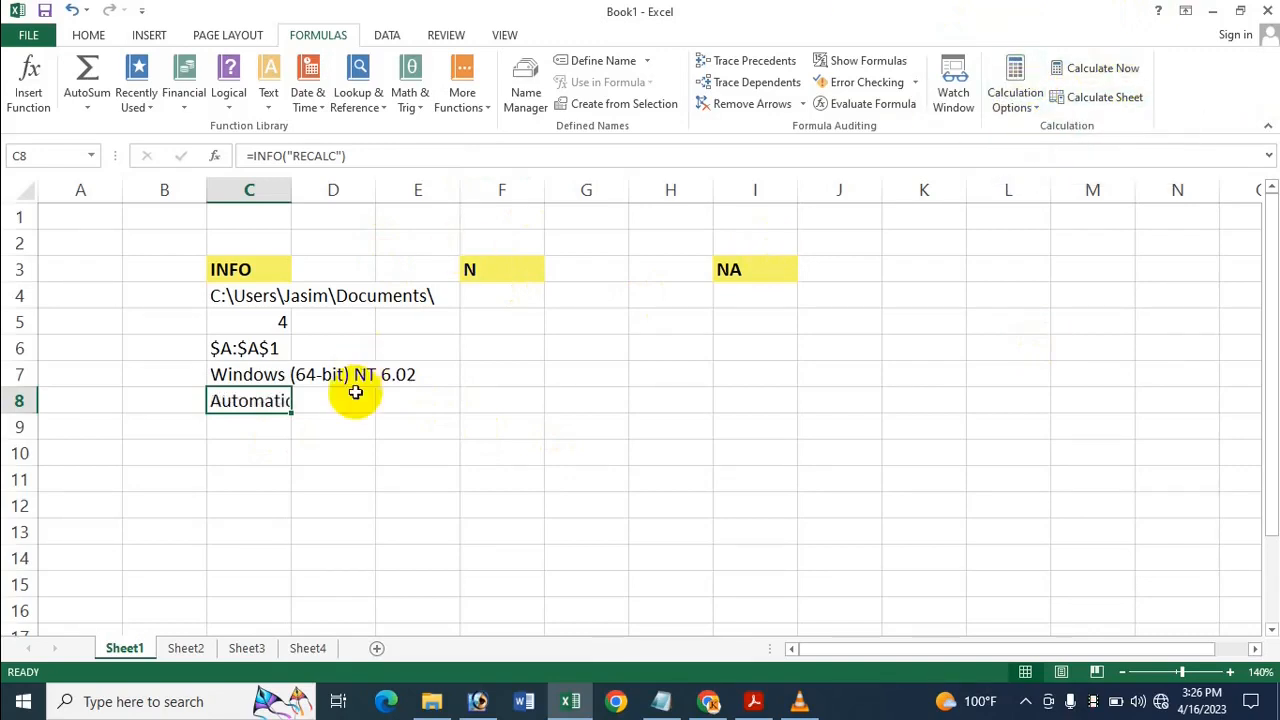
- Enter the formula =INFO("RELEASE") in cell C9
{"action": "left_click", "coordinate": [256, 432]}
{"action": "double_click", "coordinate": [258, 432]}
{"action": "type", "text": "="}
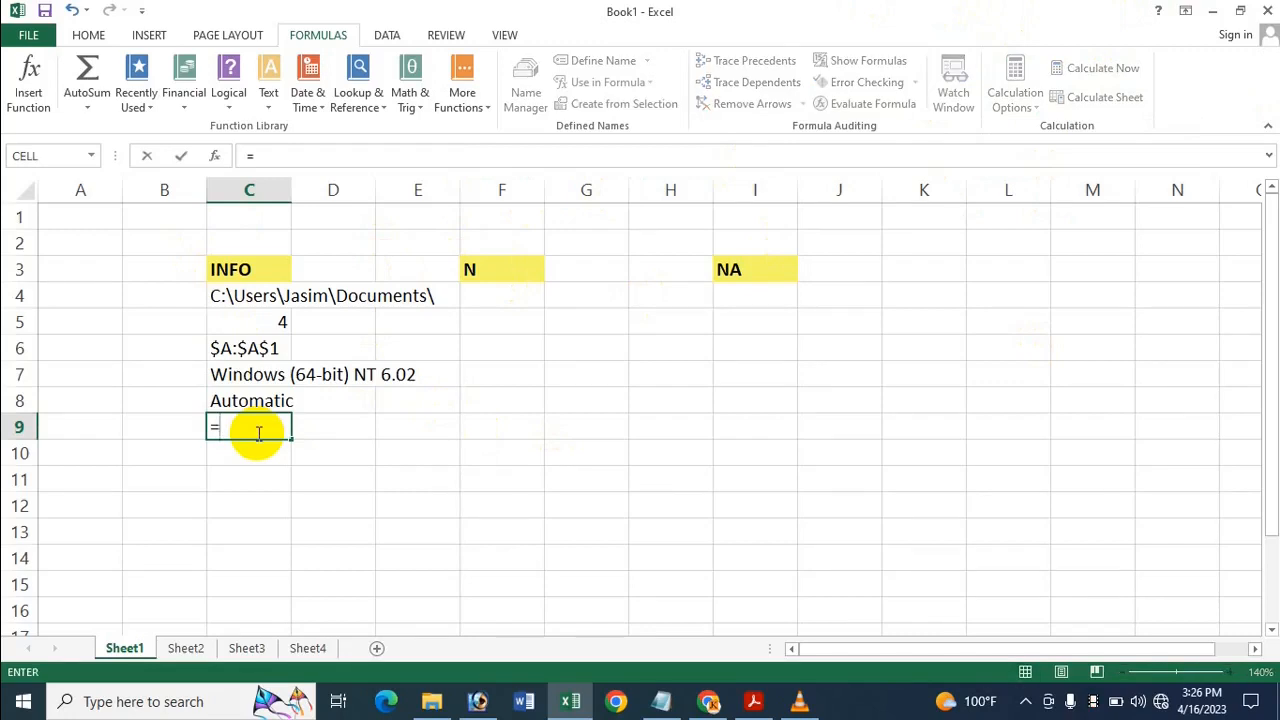
{"action": "type", "text": "Info"}
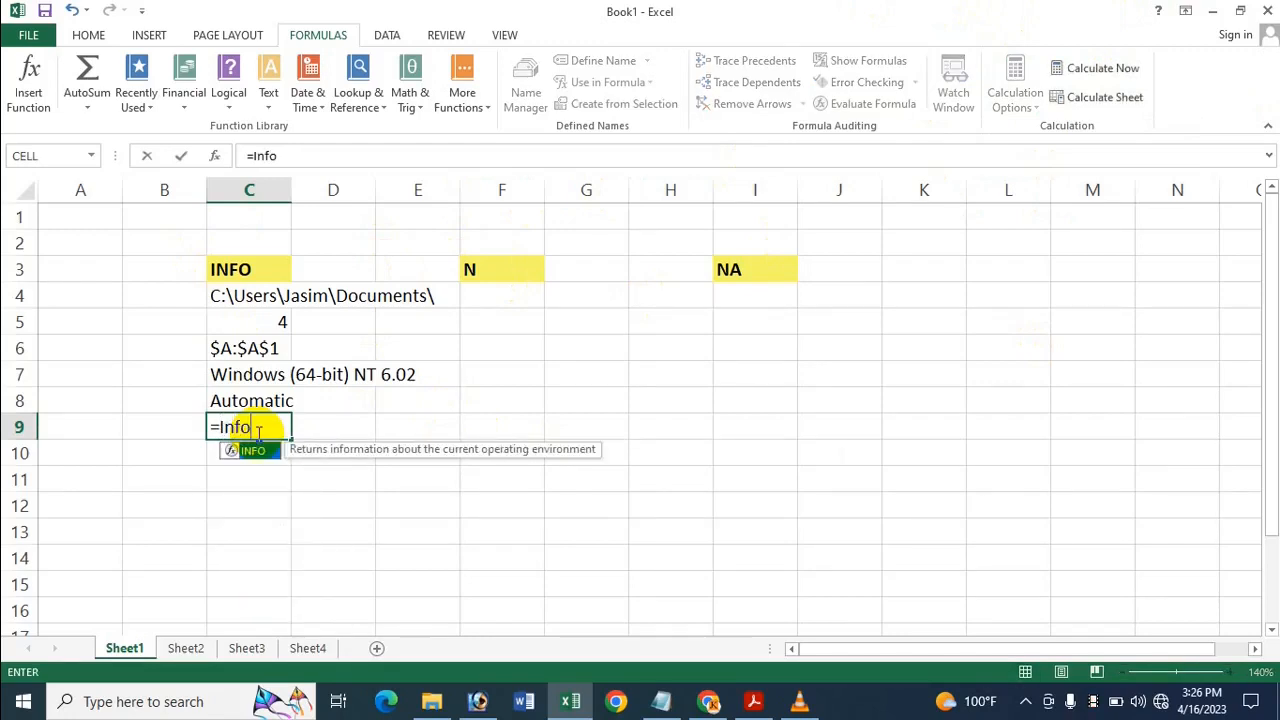
{"action": "key", "text": "Tab"}
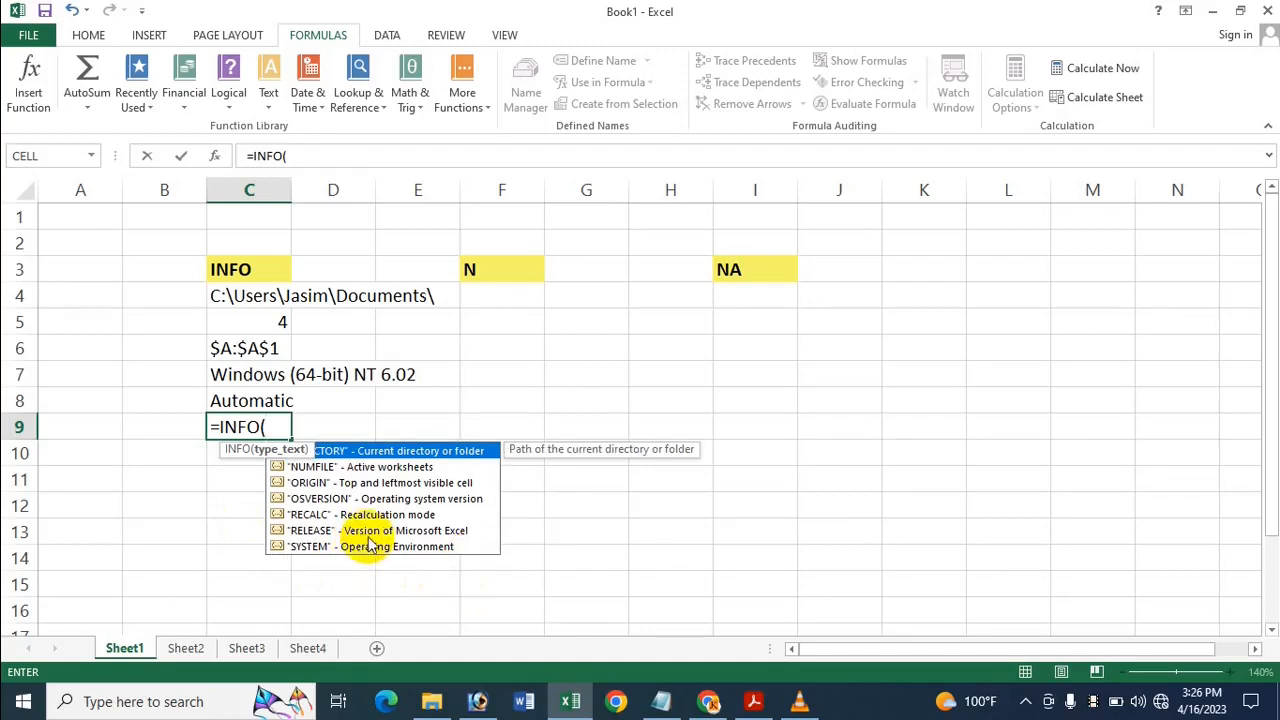
{"action": "left_click", "coordinate": [374, 531]}
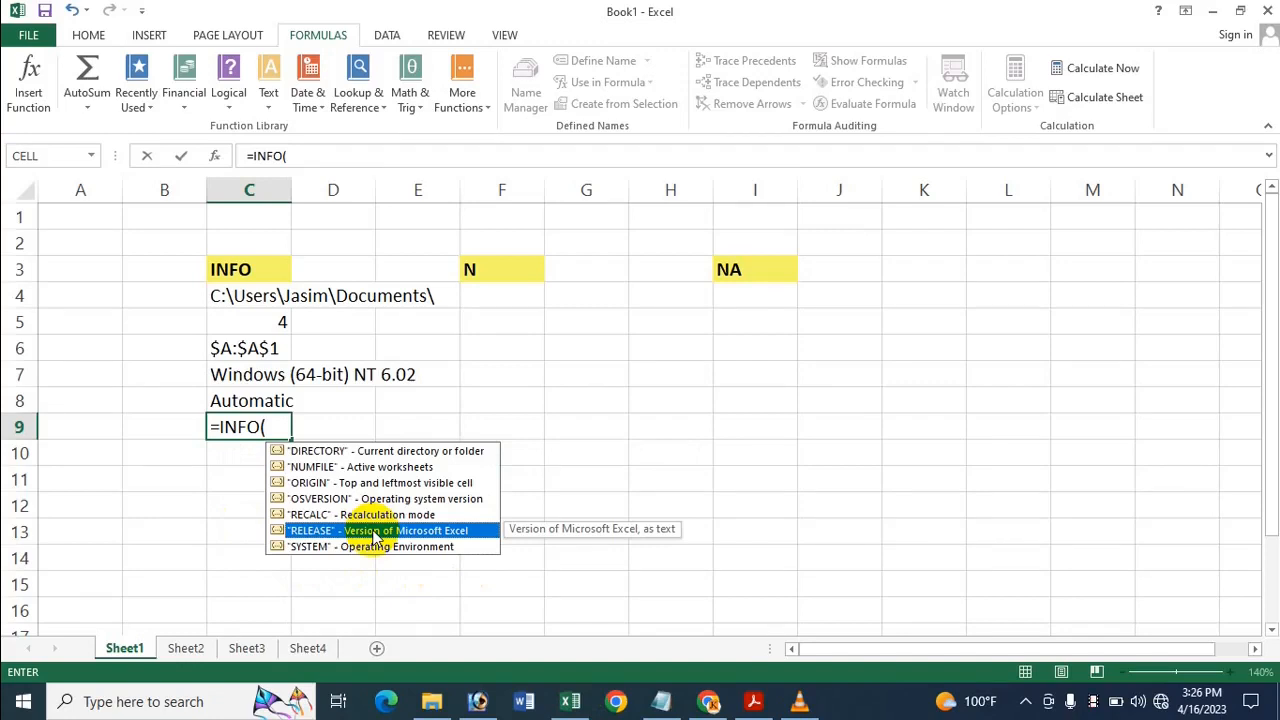
{"action": "double_click", "coordinate": [374, 531]}
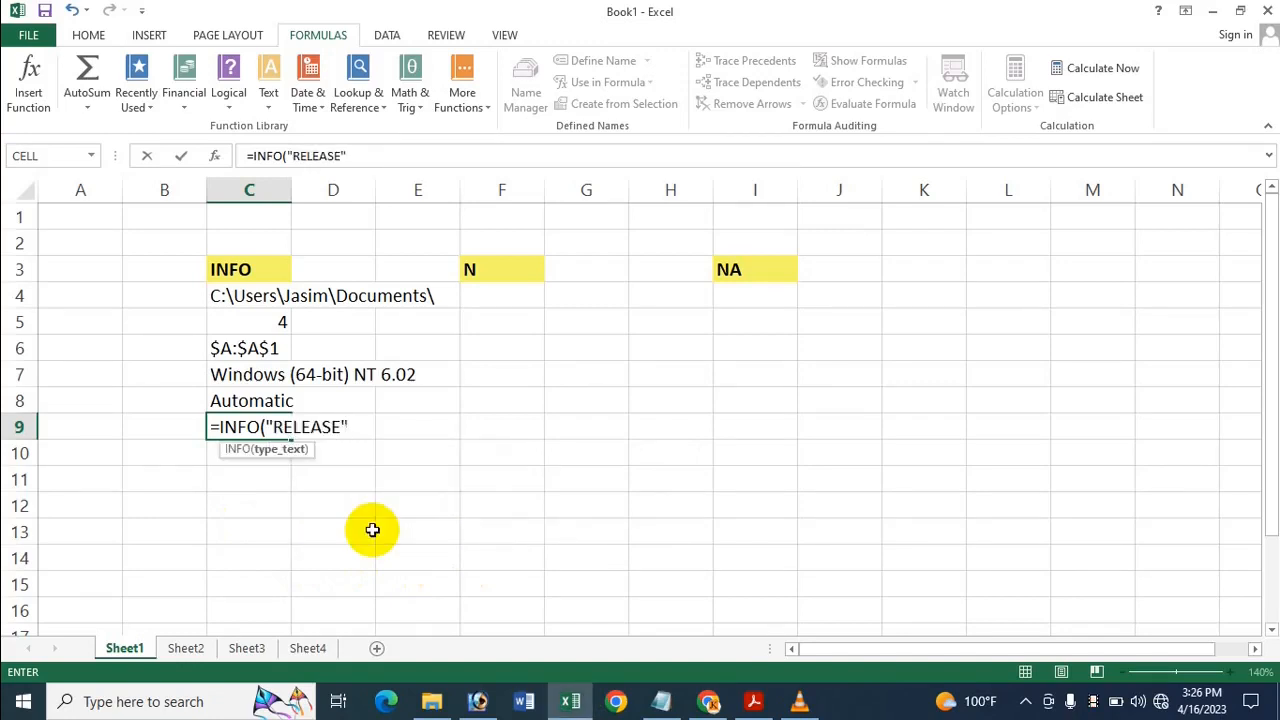
{"action": "key", "text": "Return"}
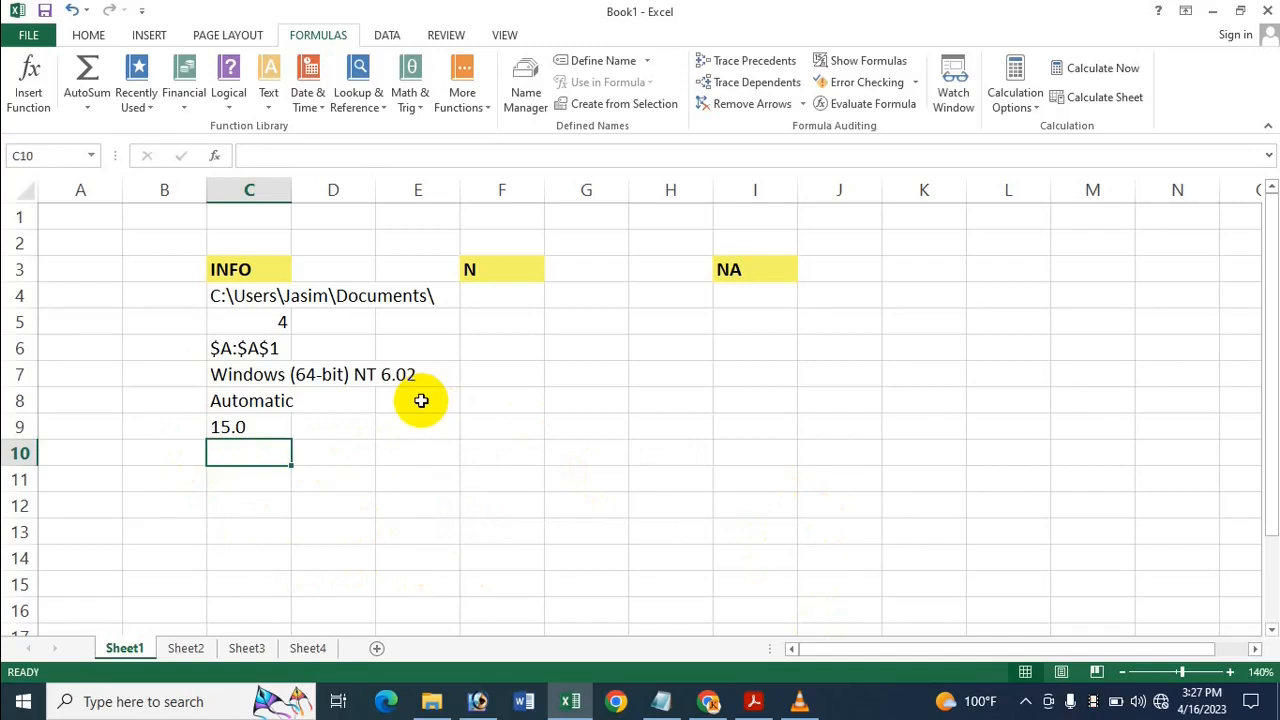
- Enter the formula =INFO("SYSTEM") in cell C10
{"action": "type", "text": "="}
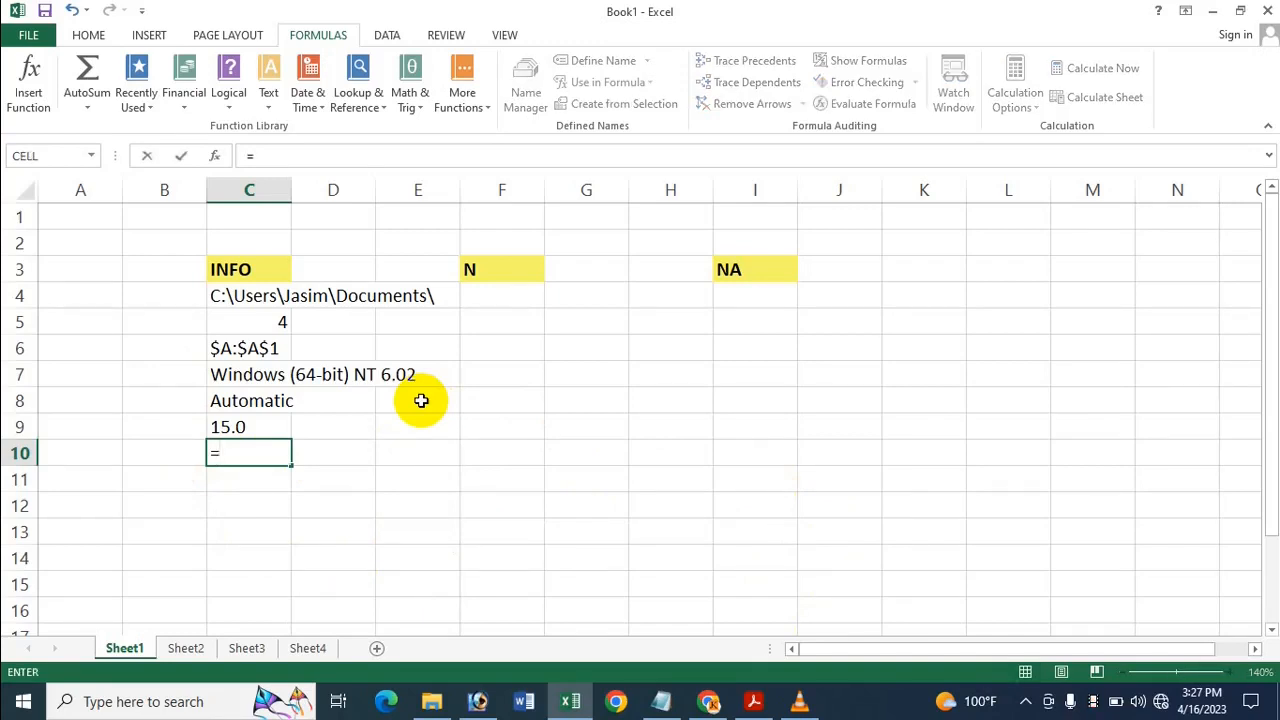
{"action": "type", "text": "info"}
{"action": "key", "text": "Tab"}
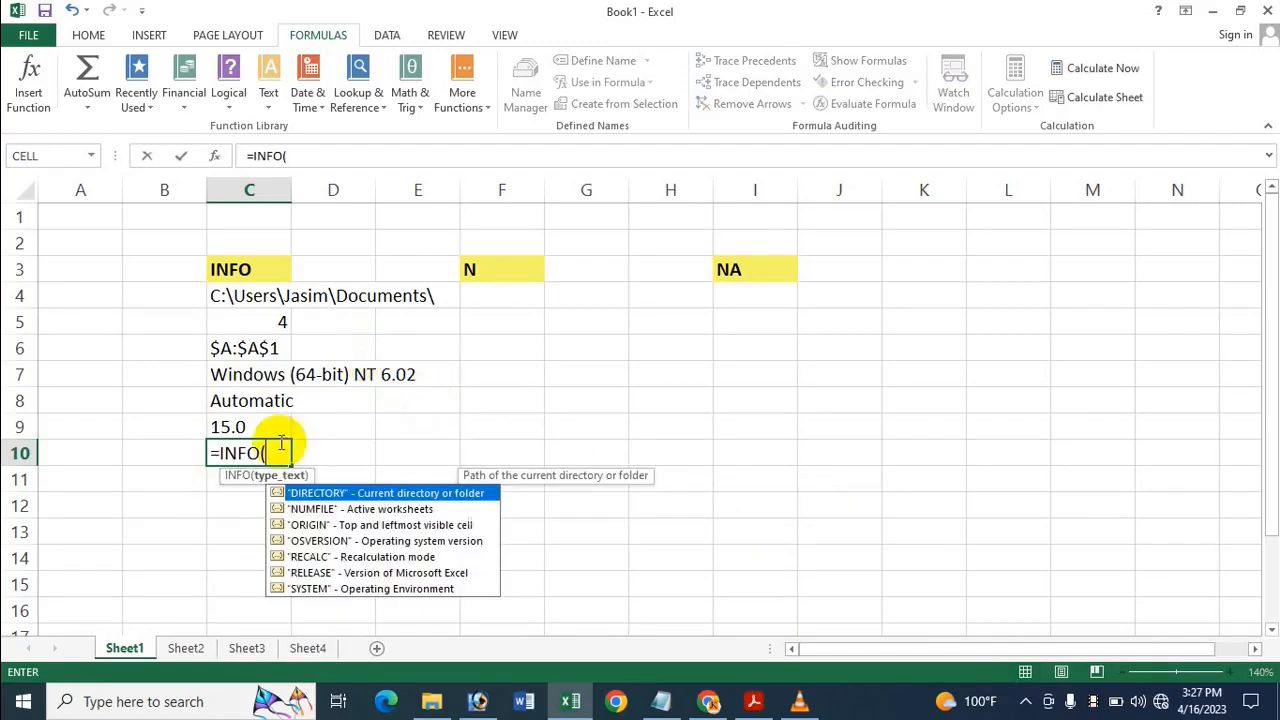
{"action": "left_click", "coordinate": [301, 590]}
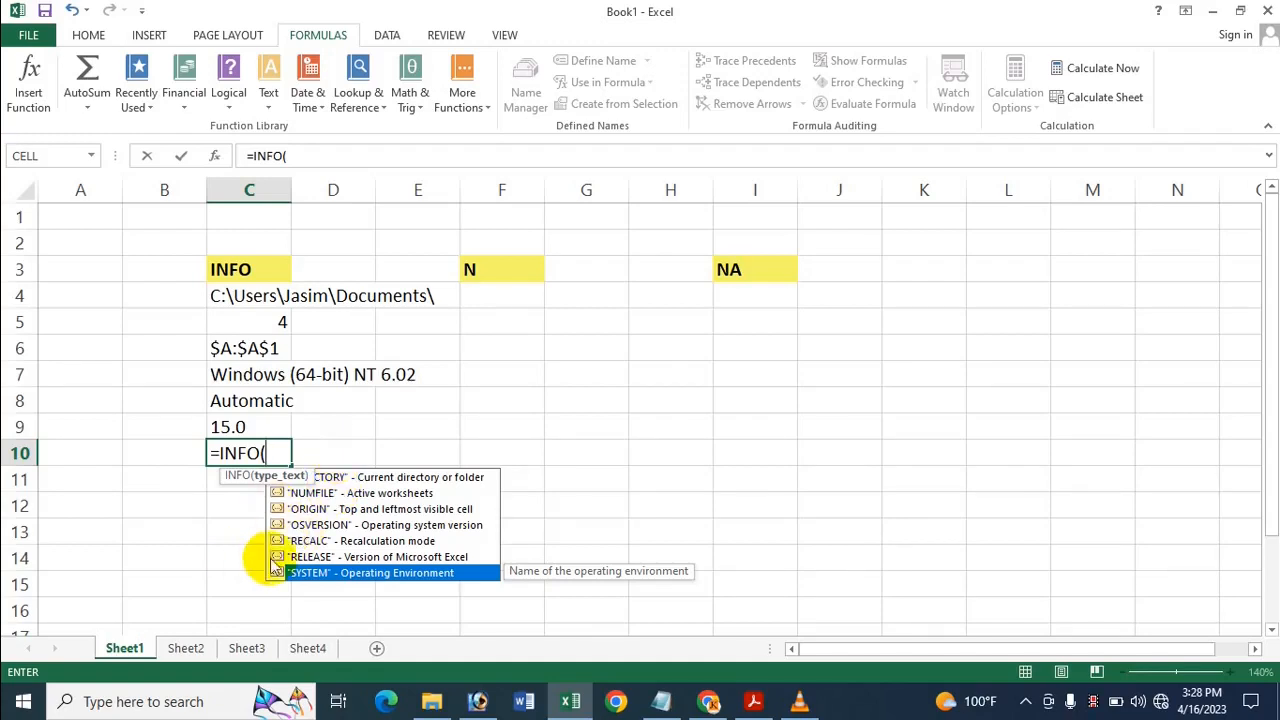
{"action": "double_click", "coordinate": [403, 574]}
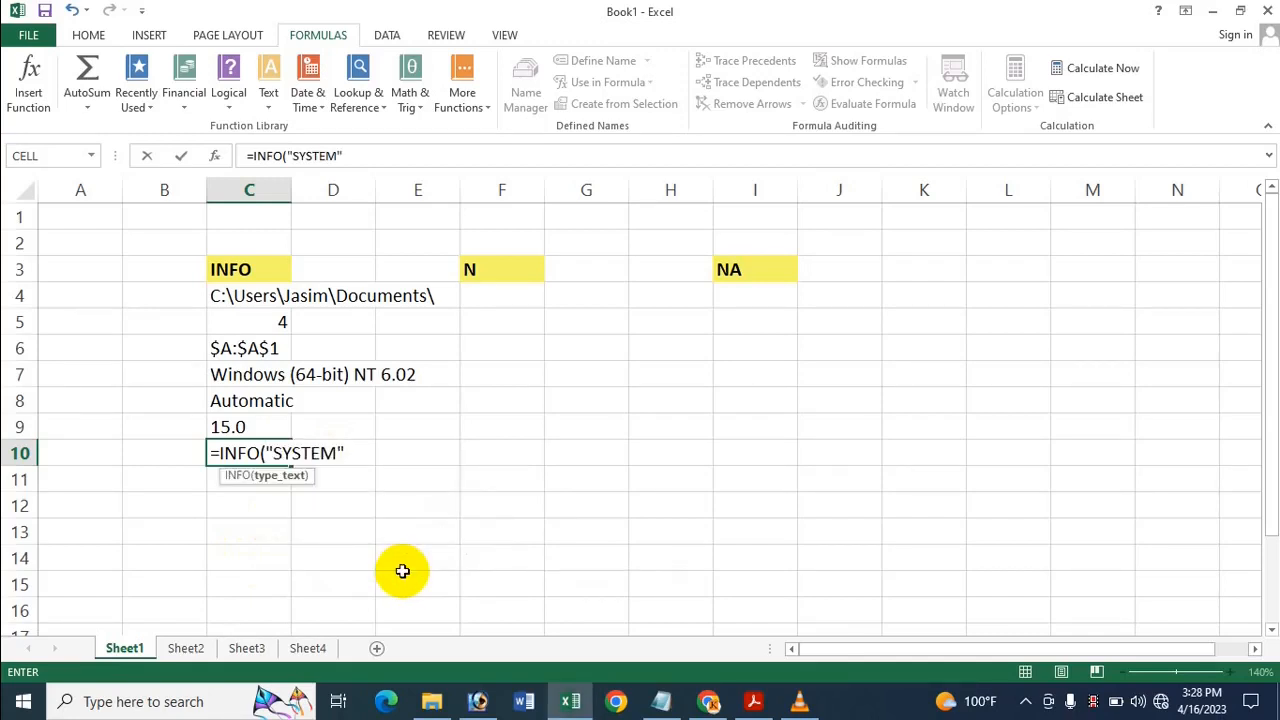
{"action": "key", "text": "Return"}
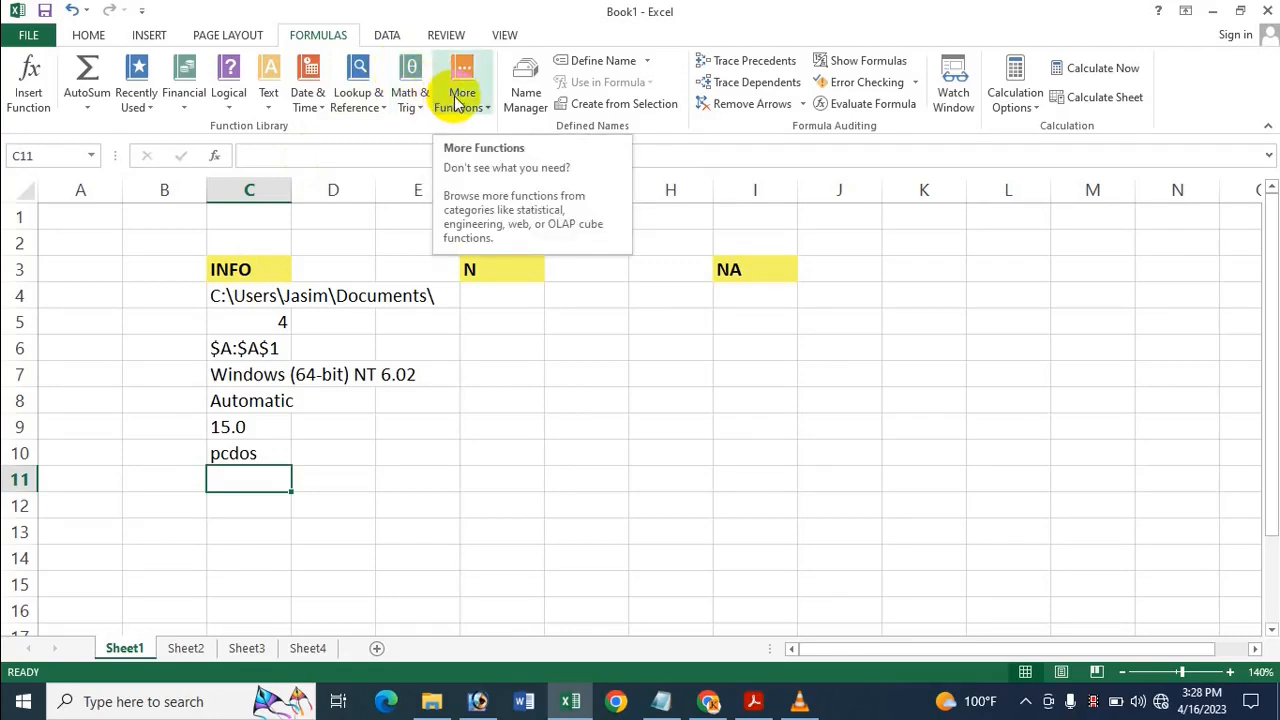
- Clear the INFO formulas from the range C4:C12
{"action": "left_click_drag", "start_coordinate": [266, 294], "coordinate": [223, 486]}
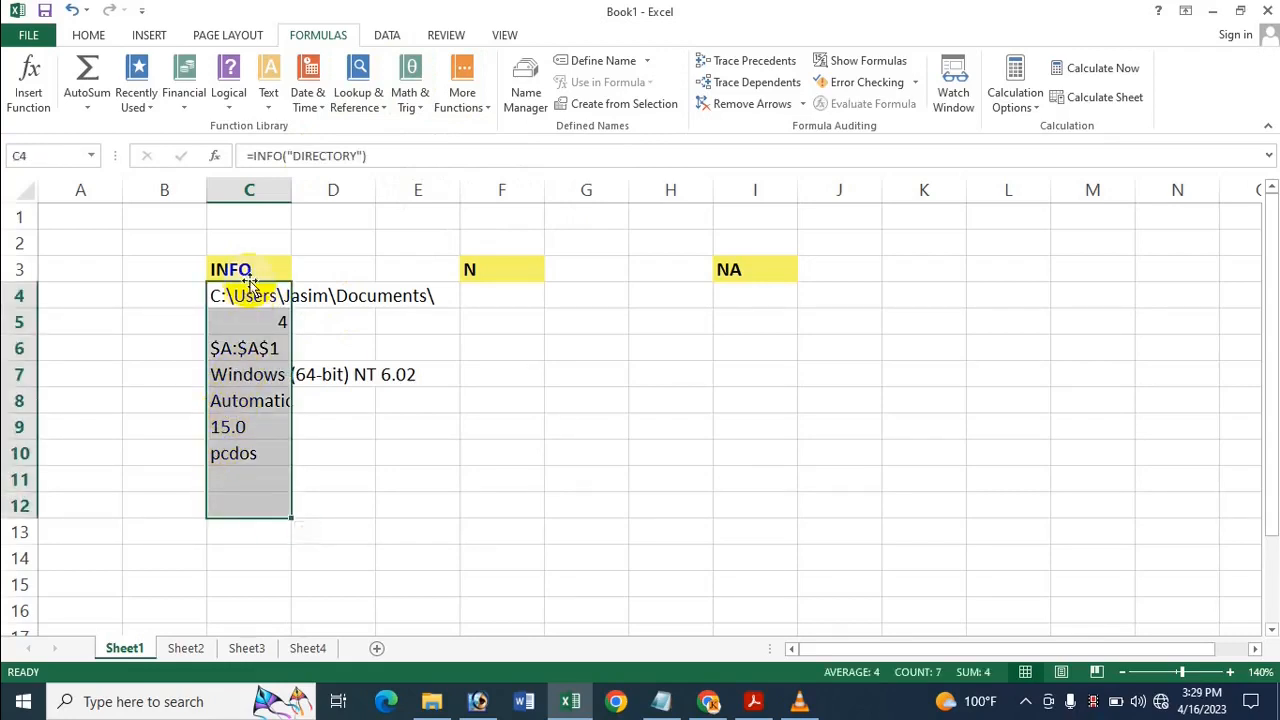
{"action": "key", "text": "Delete"}
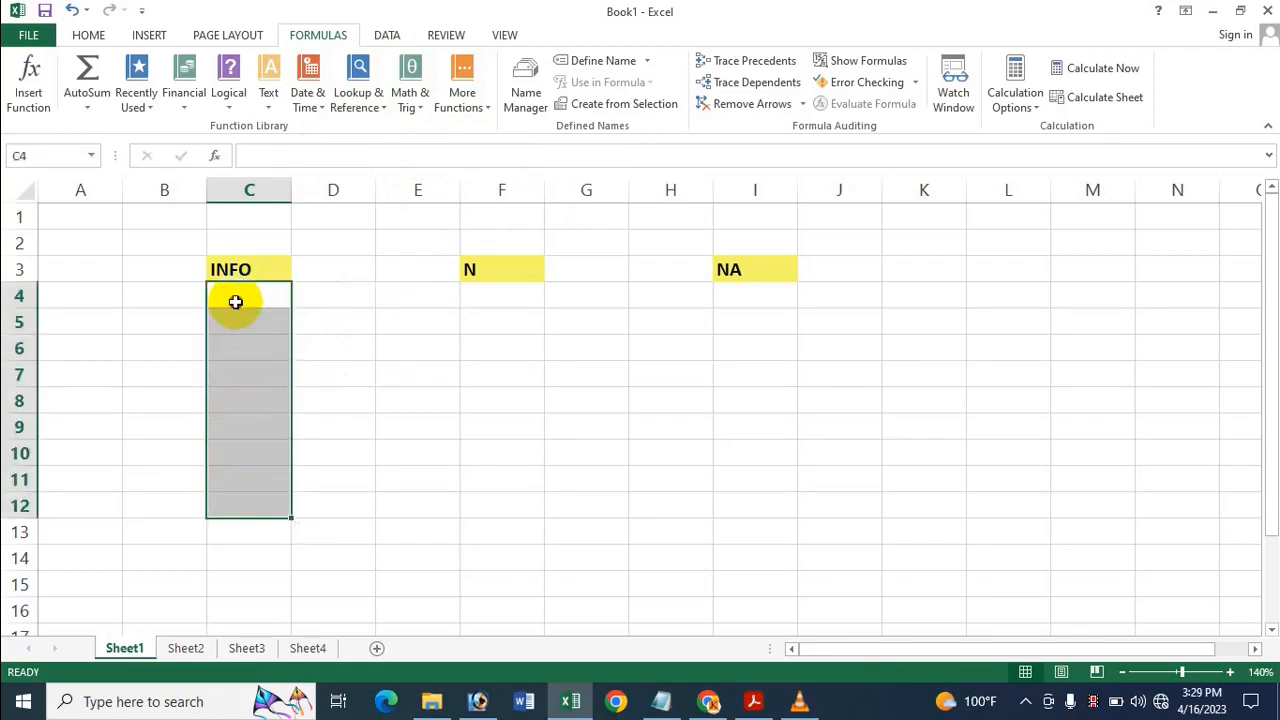
- Insert the INFO function from the Information category so its Function Arguments dialog opens
{"action": "left_click", "coordinate": [234, 298]}
{"action": "left_click", "coordinate": [460, 82]}
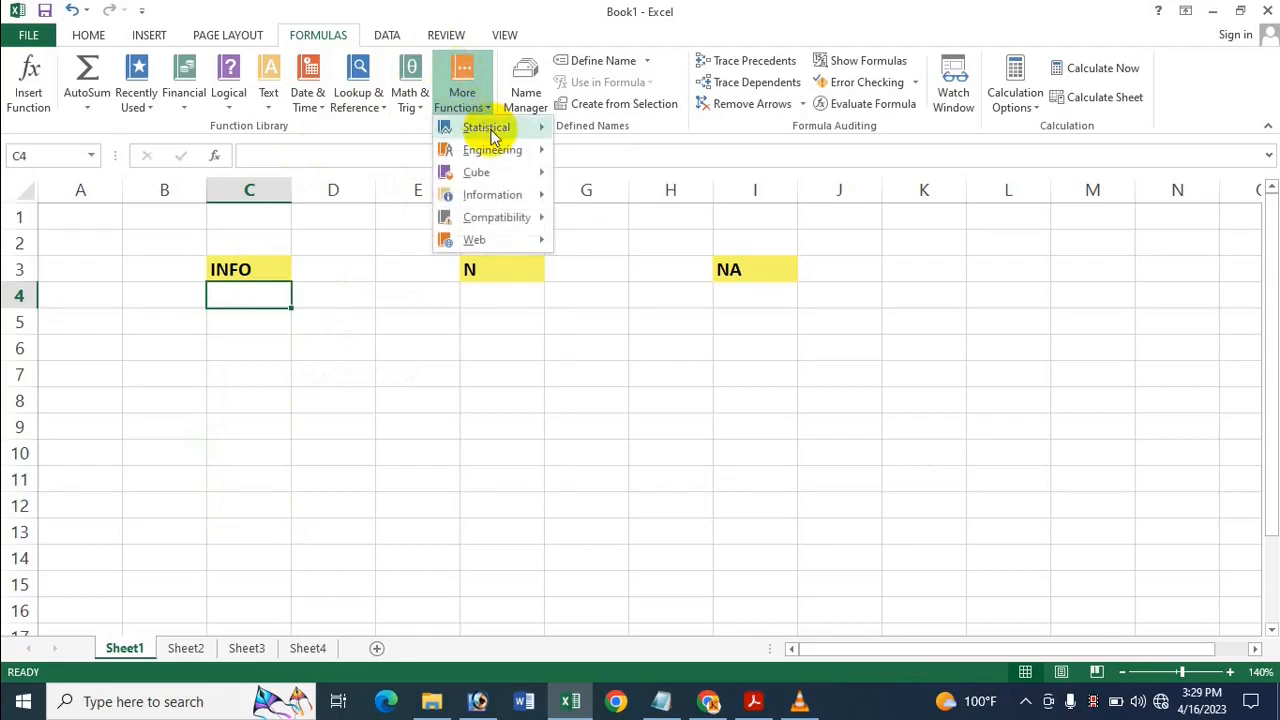
{"action": "mouse_move", "coordinate": [521, 195]}
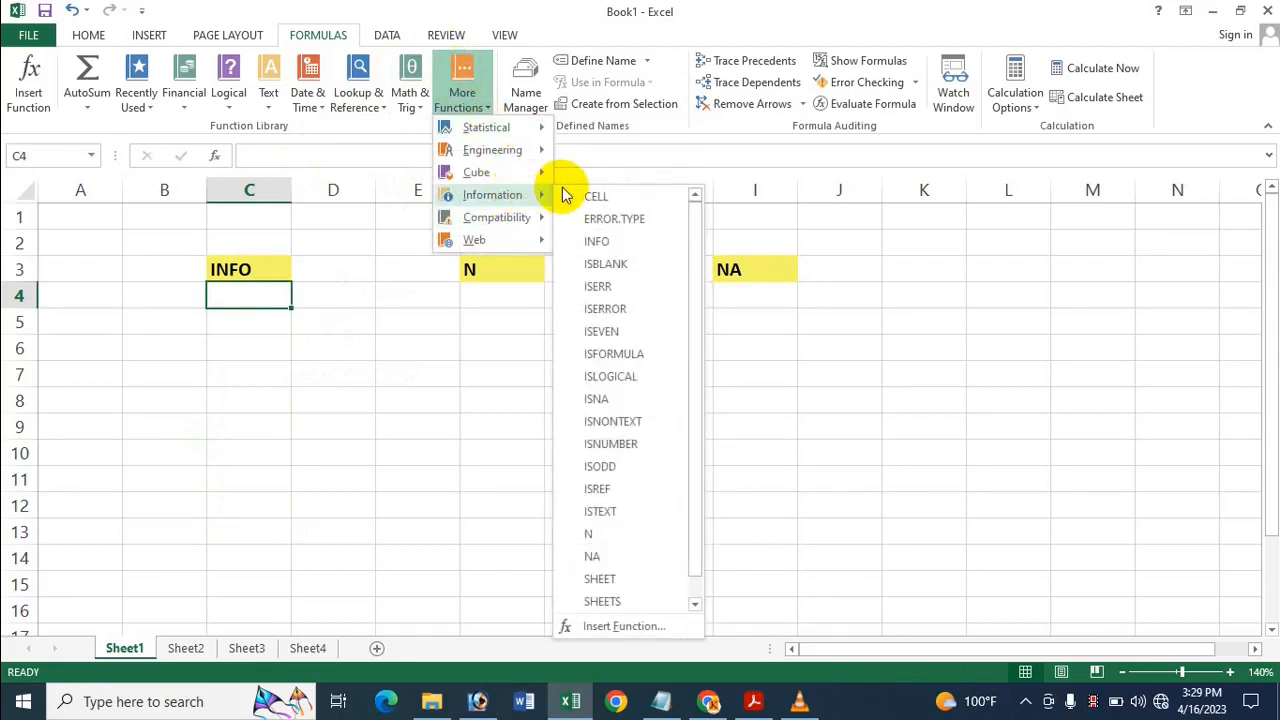
{"action": "left_click", "coordinate": [640, 244]}
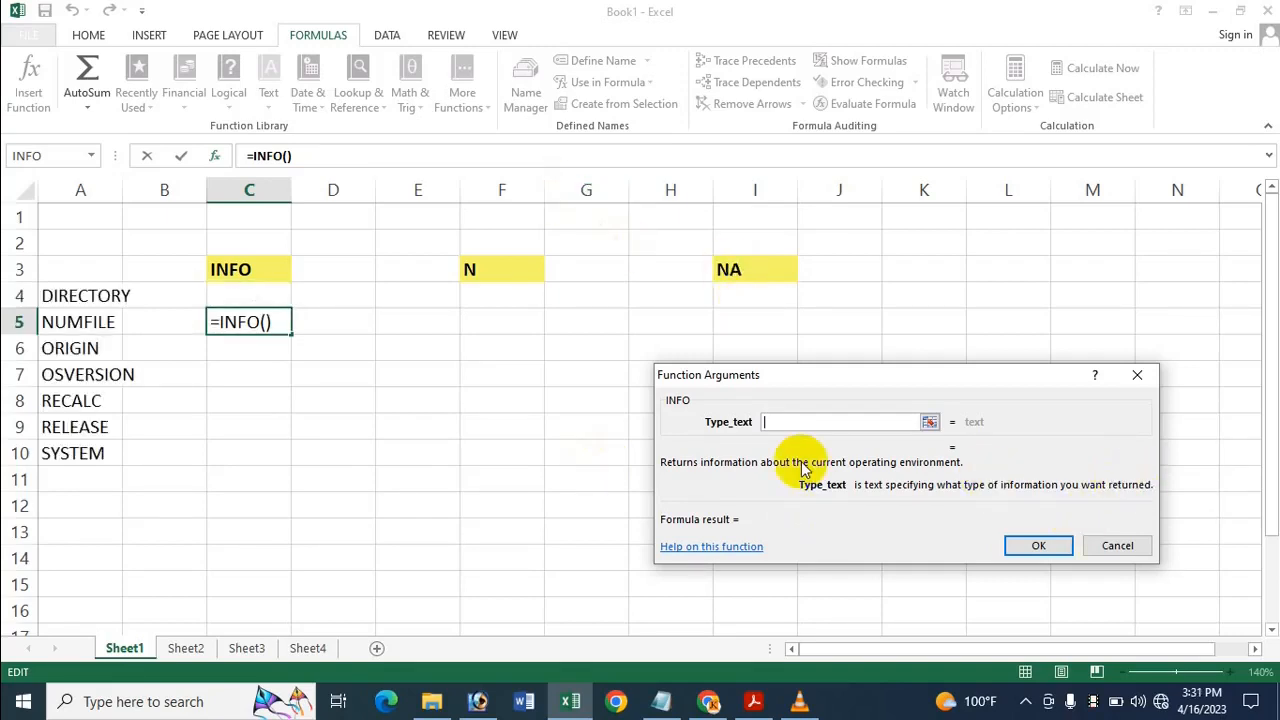
{"action": "type", "text": "diR"}
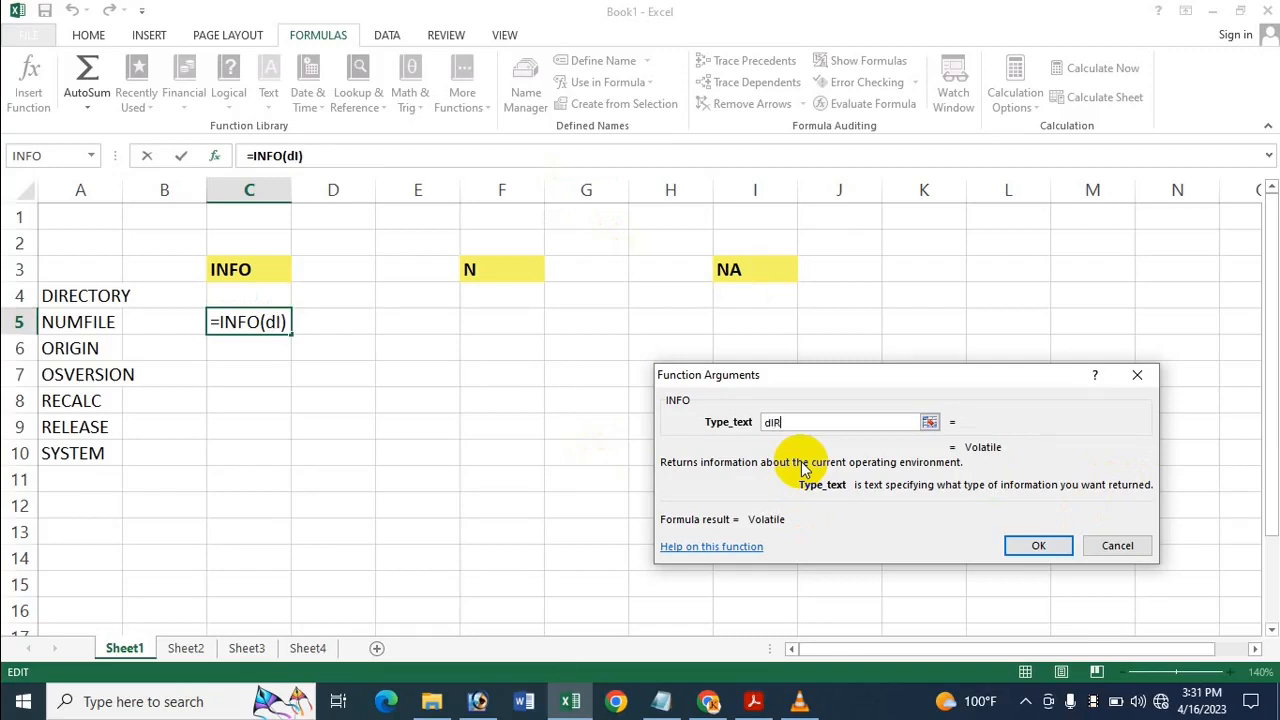
{"action": "type", "text": "E"}
{"action": "key", "text": "BackSpace"}
{"action": "key", "text": "BackSpace"}
{"action": "key", "text": "BackSpace"}
{"action": "key", "text": "BackSpace"}
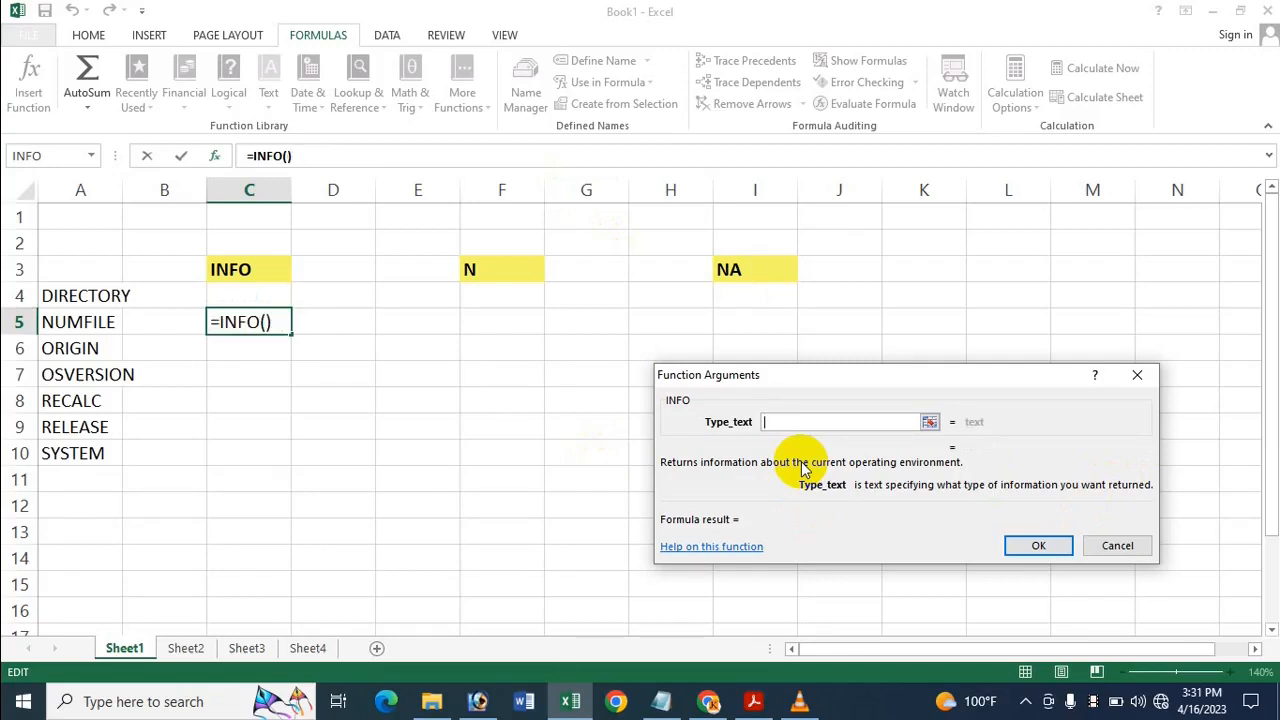
- Set the Type_text argument of the INFO function in C5 to "directory" and confirm the formula
{"action": "type", "text": "\"di"}
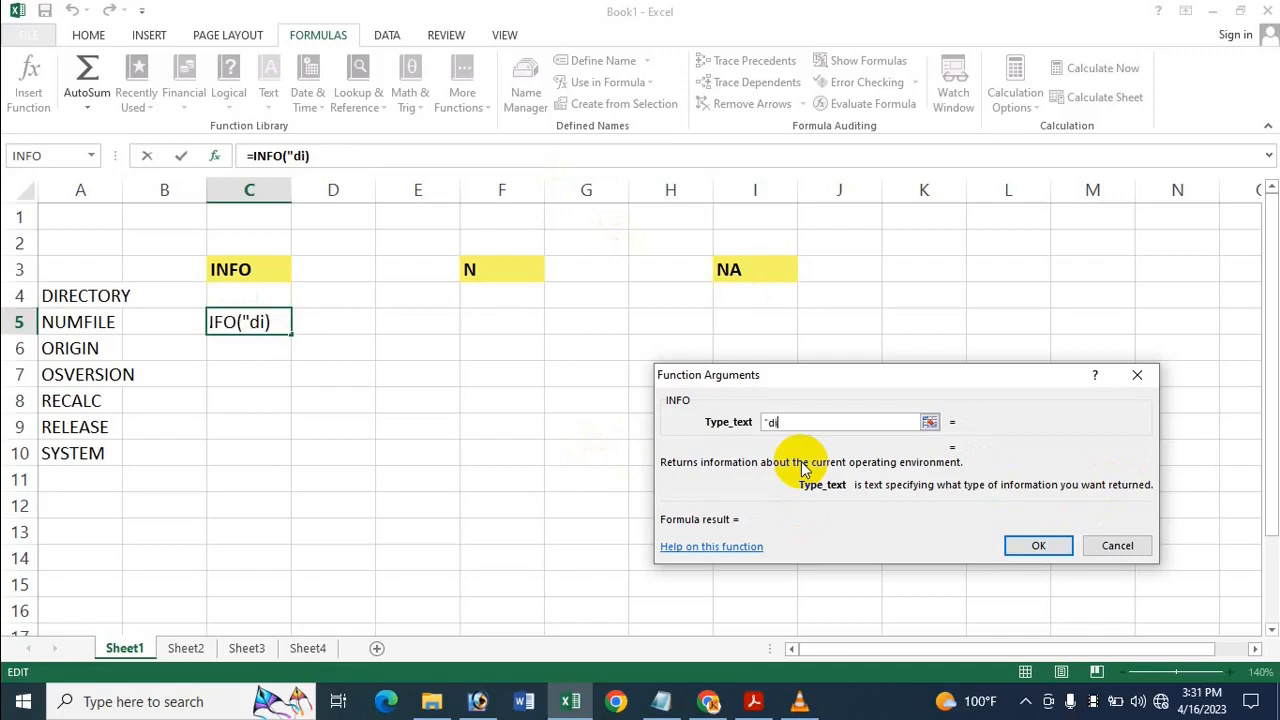
{"action": "type", "text": "rec"}
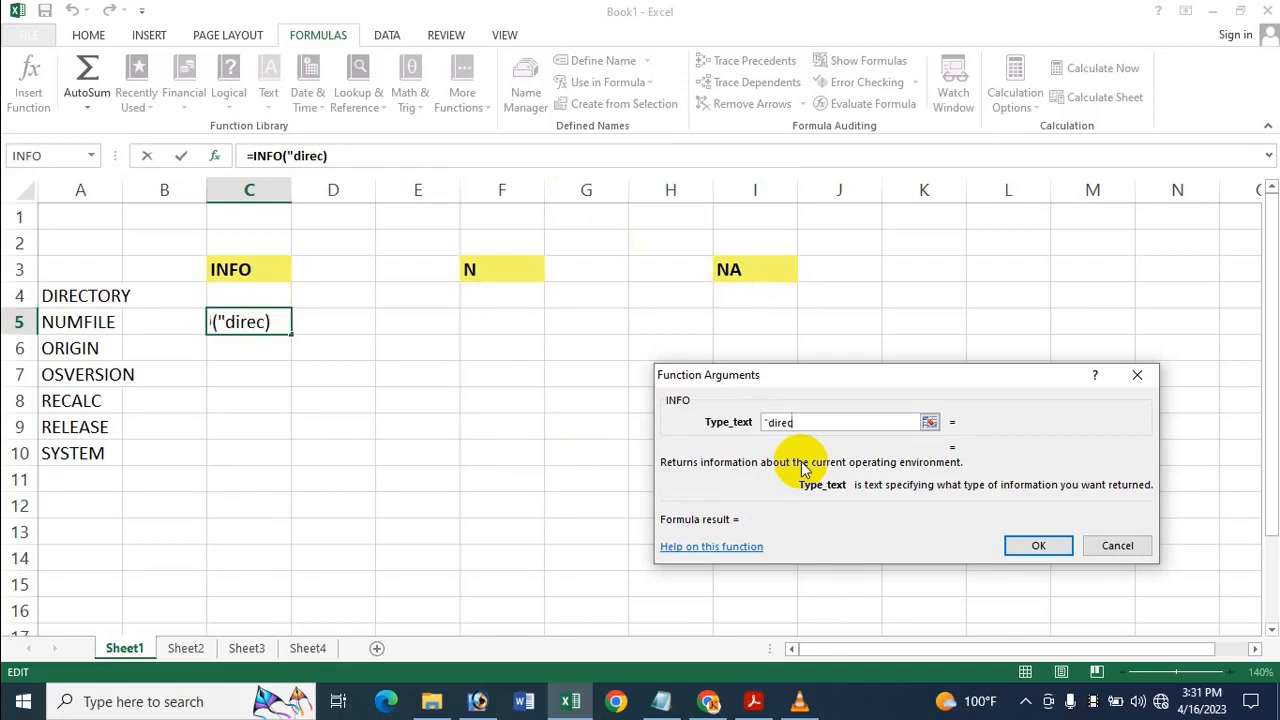
{"action": "type", "text": "to"}
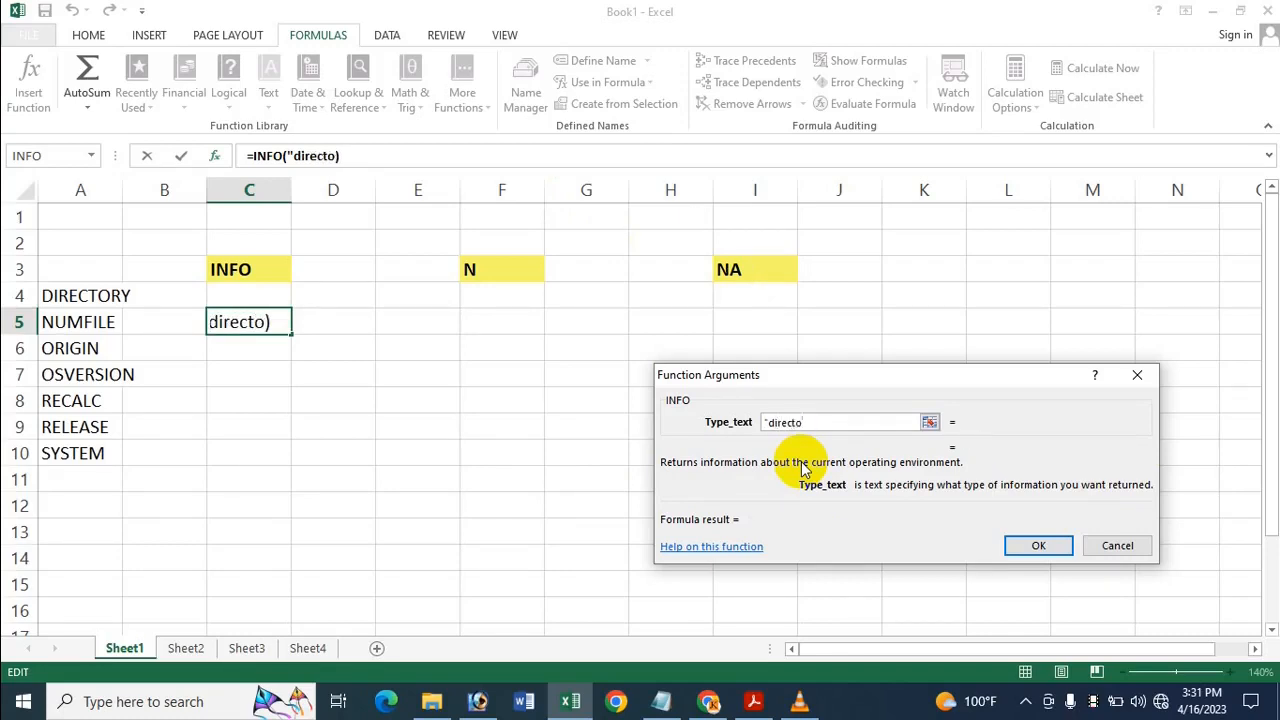
{"action": "type", "text": "ry\""}
{"action": "key", "text": "Return"}
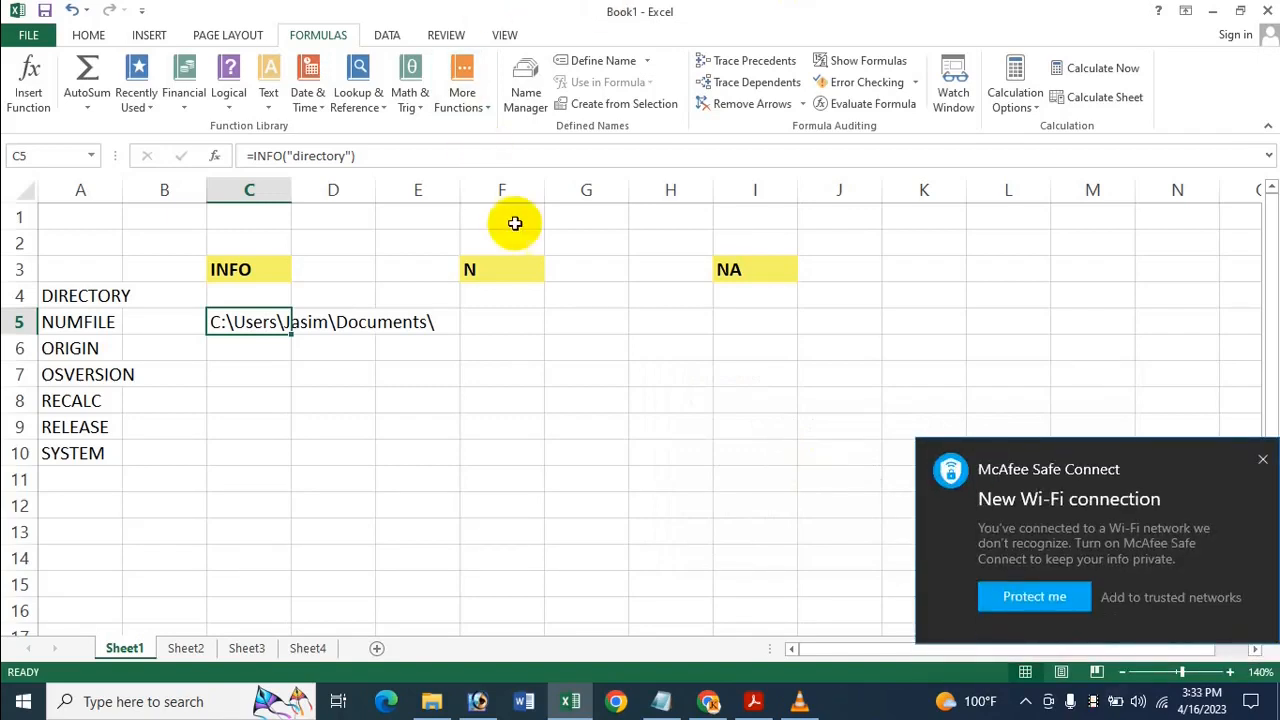
- Move the directory formula from C5 to C4, beside the DIRECTORY label, and select C5
{"action": "key", "text": "ctrl+c"}
{"action": "left_click", "coordinate": [245, 296]}
{"action": "key", "text": "ctrl+v"}
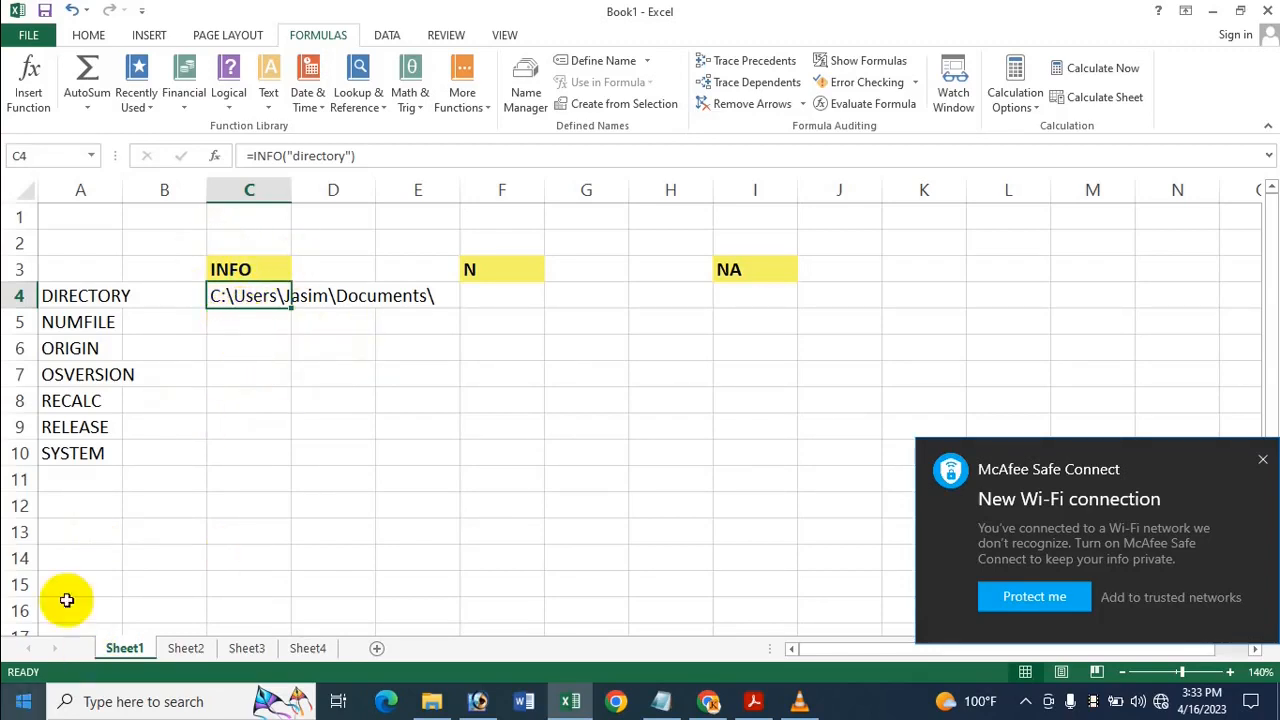
{"action": "left_click", "coordinate": [246, 328]}
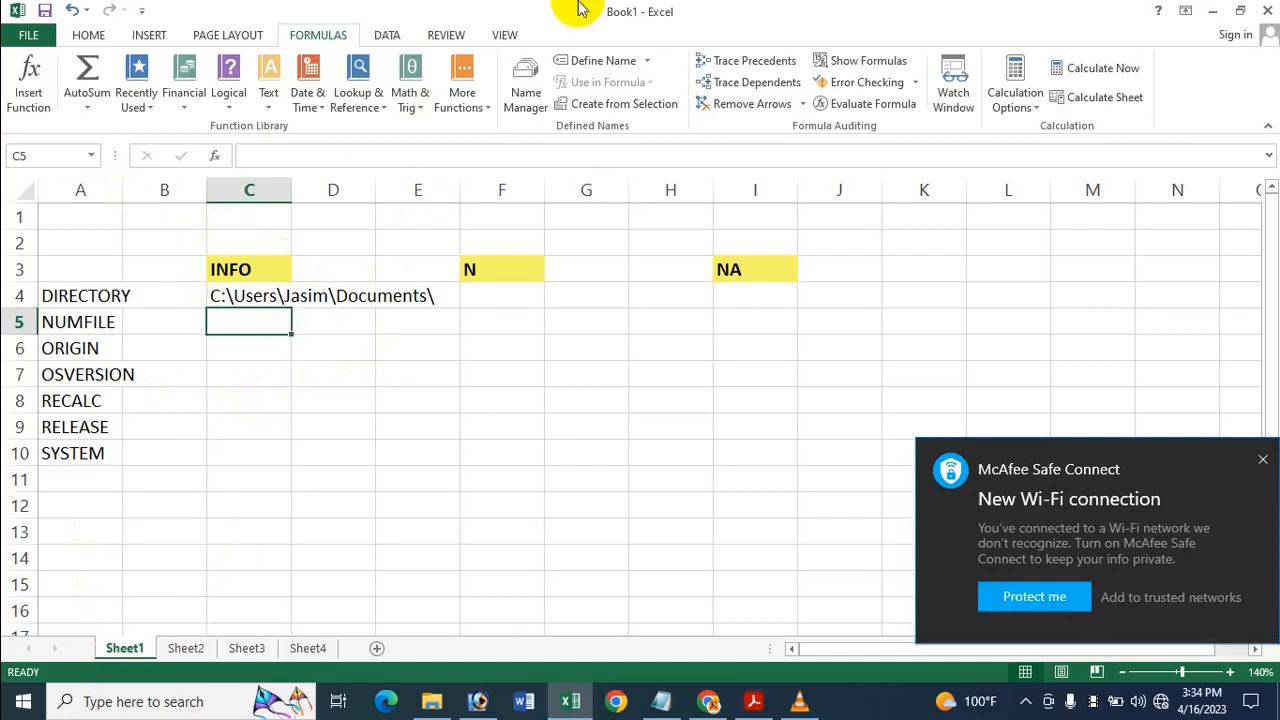
- Insert the INFO function in C5 through Function Arguments with Type_text set to "numfile"
{"action": "left_click", "coordinate": [462, 95]}
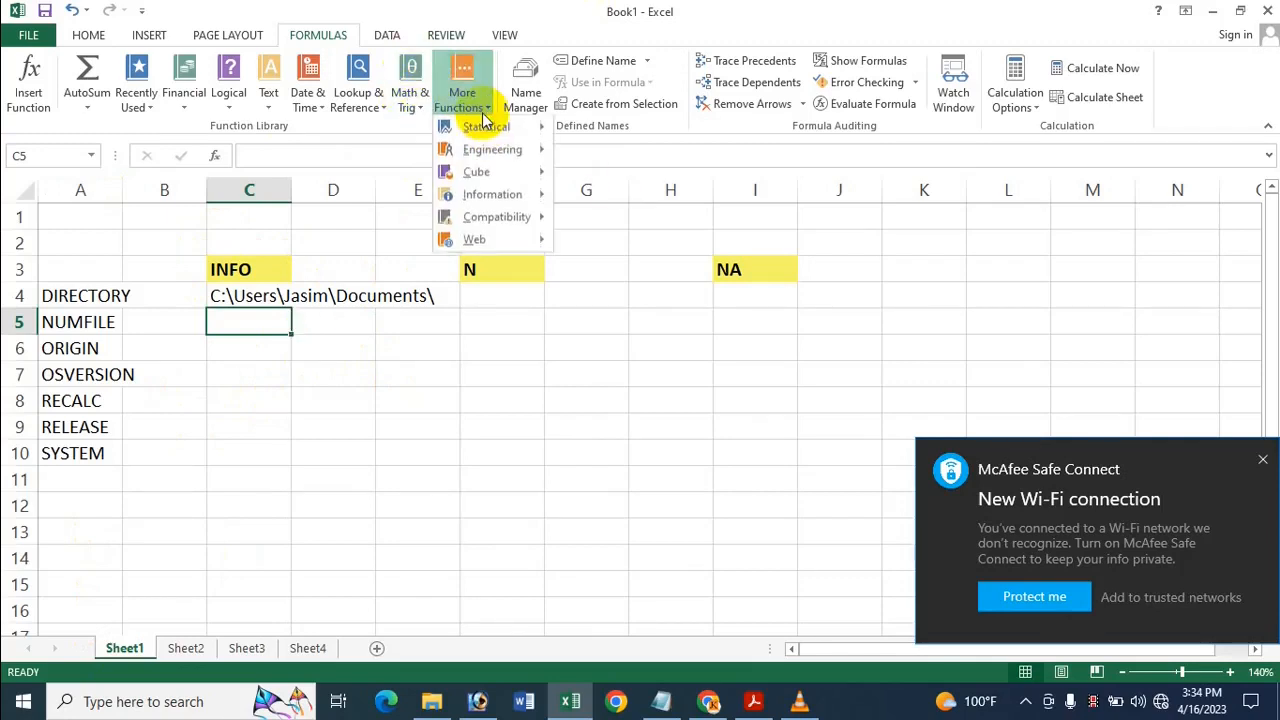
{"action": "left_click", "coordinate": [480, 200]}
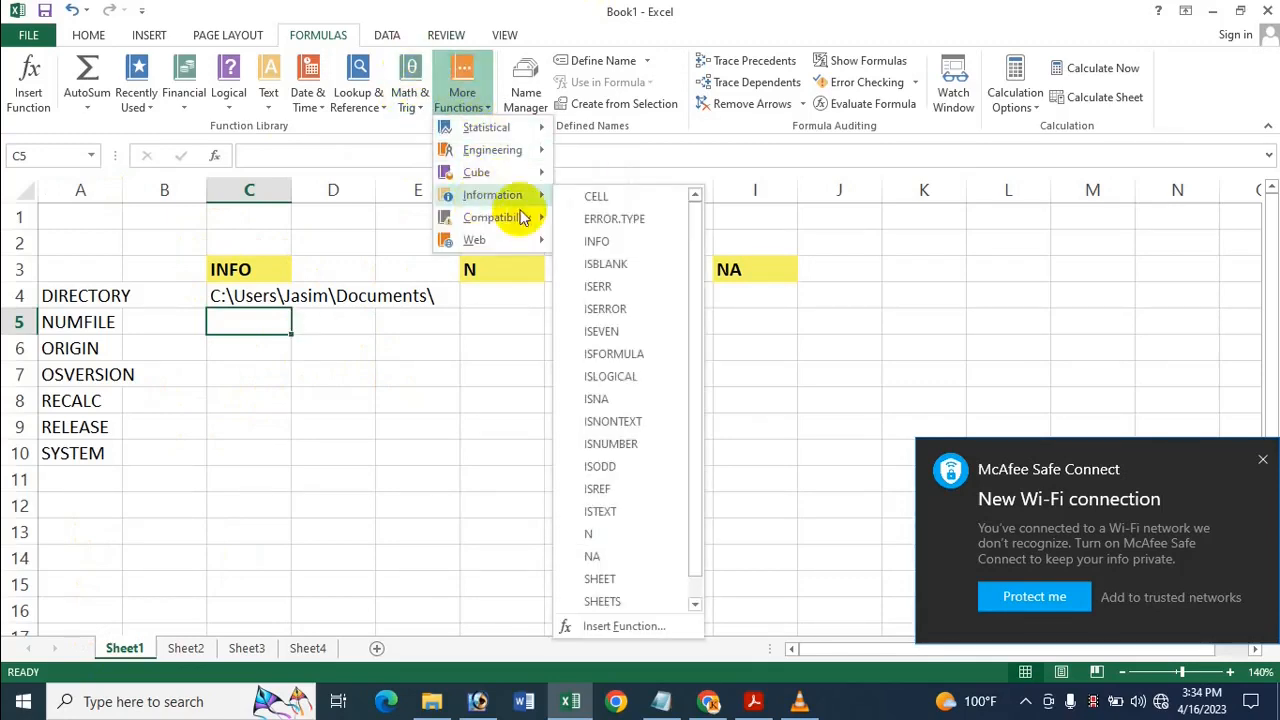
{"action": "left_click", "coordinate": [619, 243]}
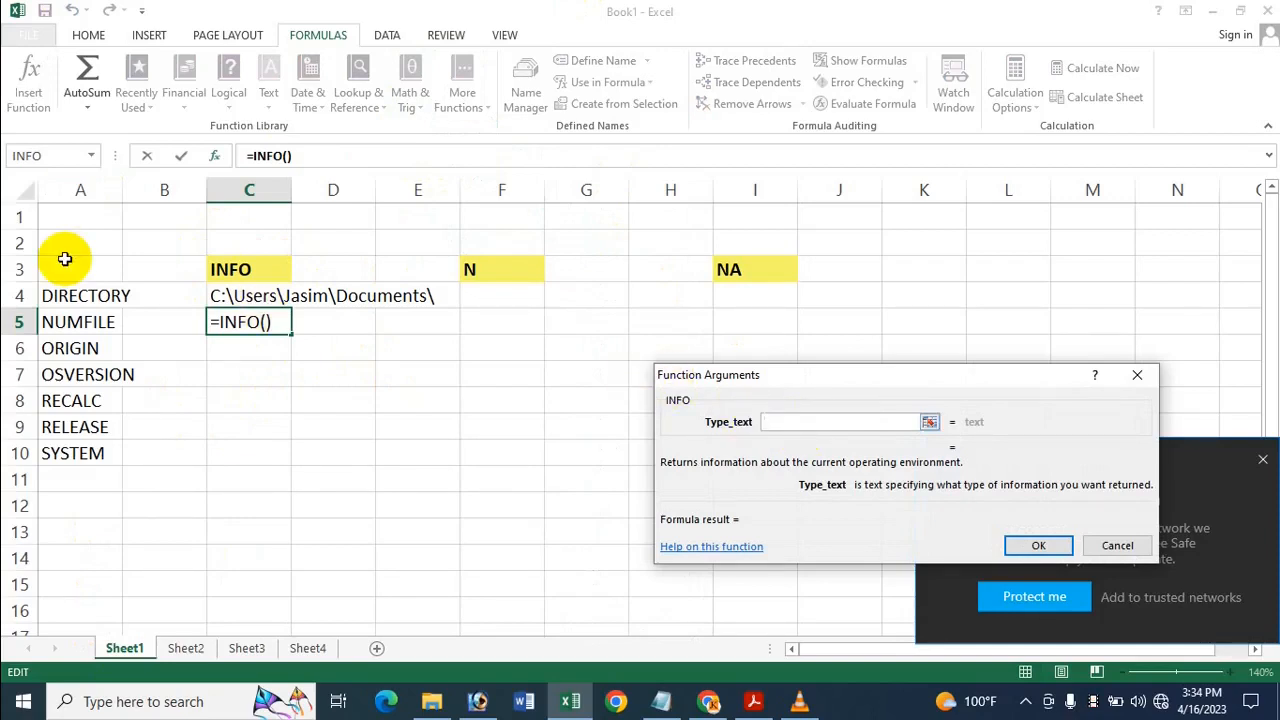
{"action": "type", "text": "\"nu"}
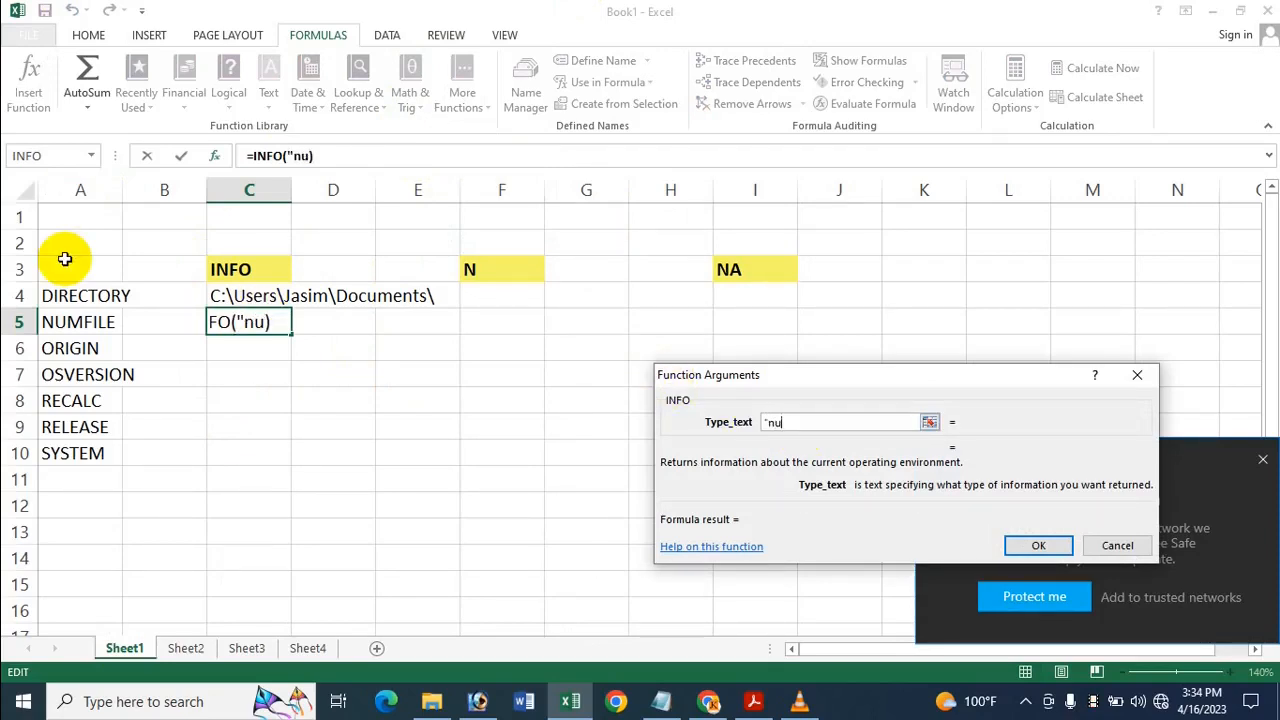
{"action": "type", "text": "mfila"}
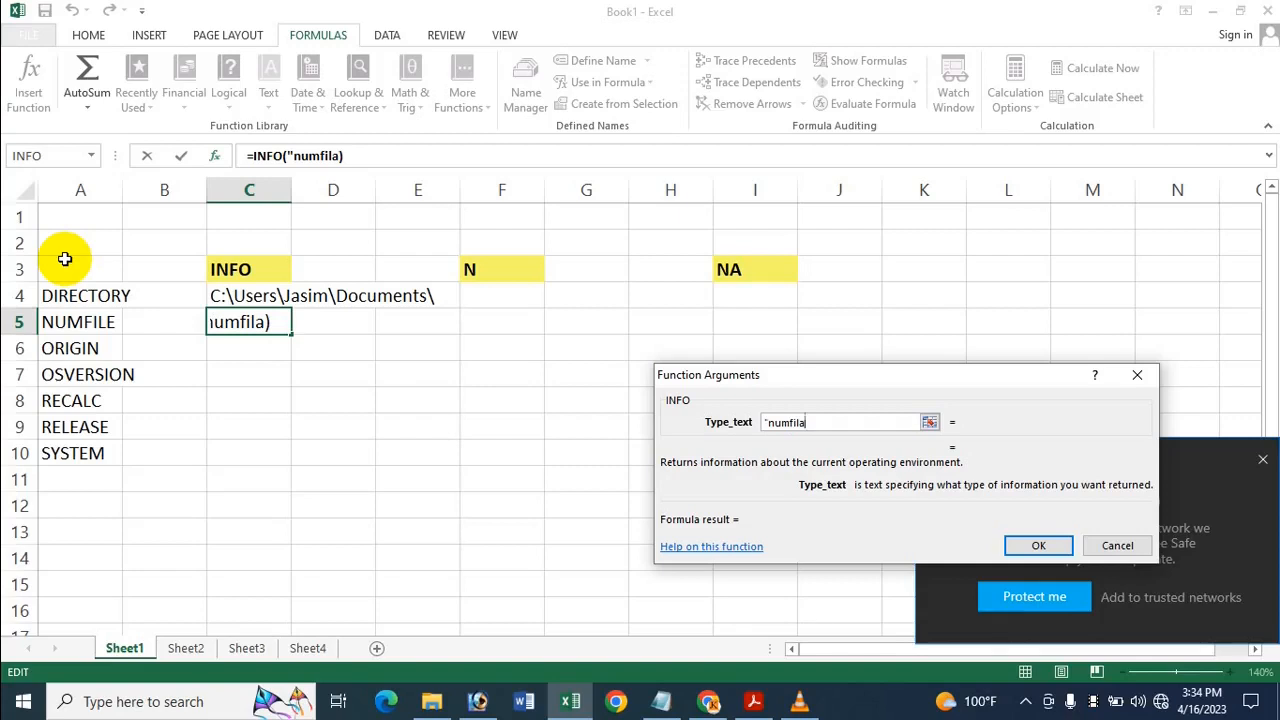
{"action": "key", "text": "BackSpace"}
{"action": "type", "text": "e\""}
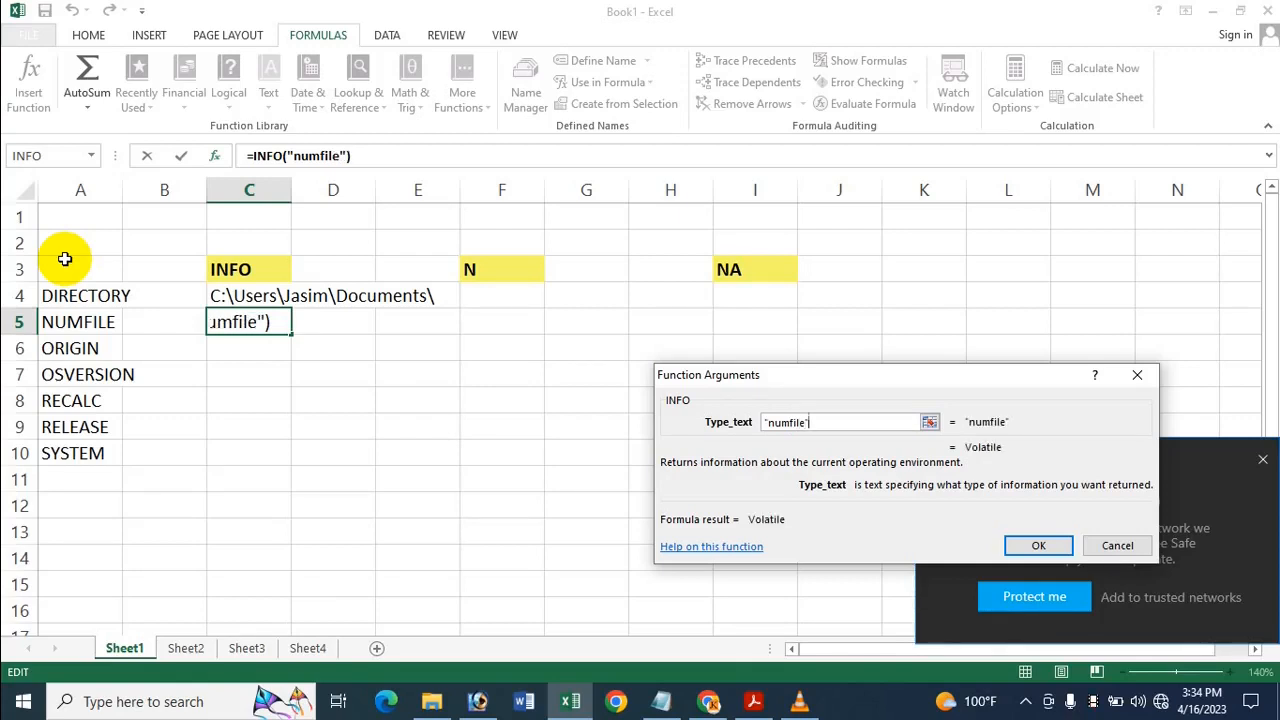
{"action": "key", "text": "Return"}
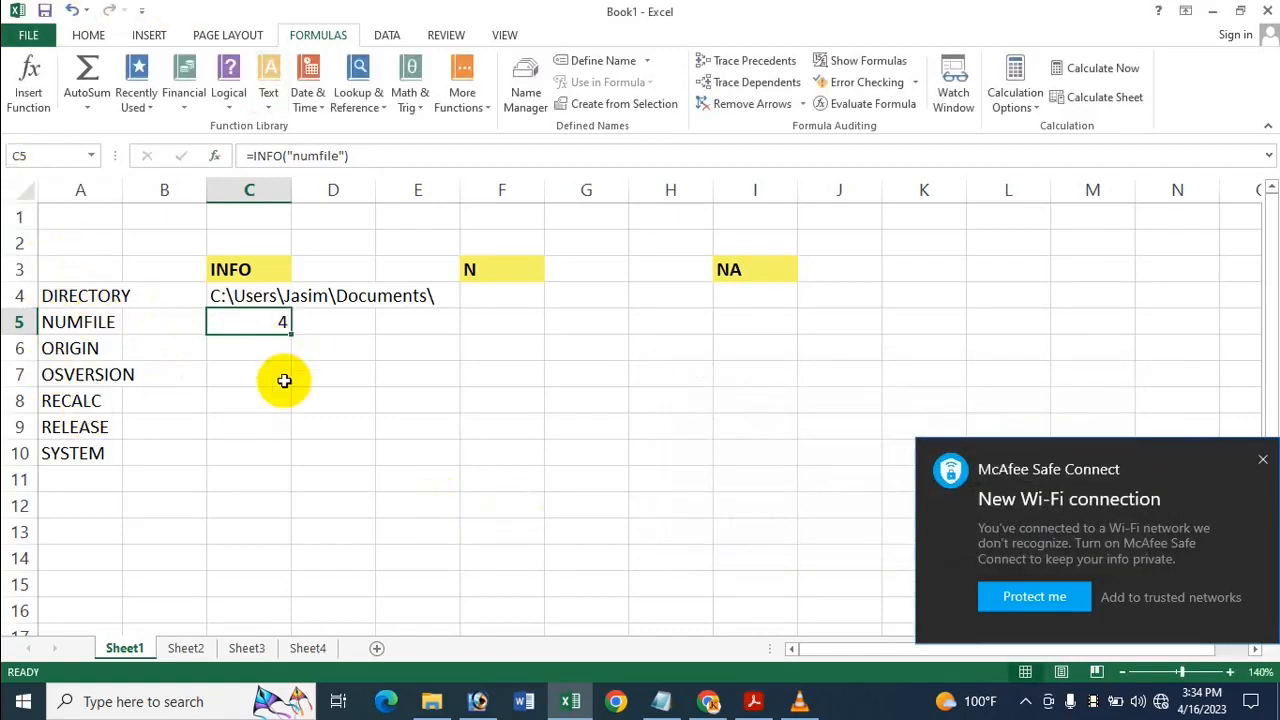
- Insert the INFO function in C6, beside the ORIGIN label, through Function Arguments with Type_text set to "origin"
{"action": "left_click", "coordinate": [242, 352]}
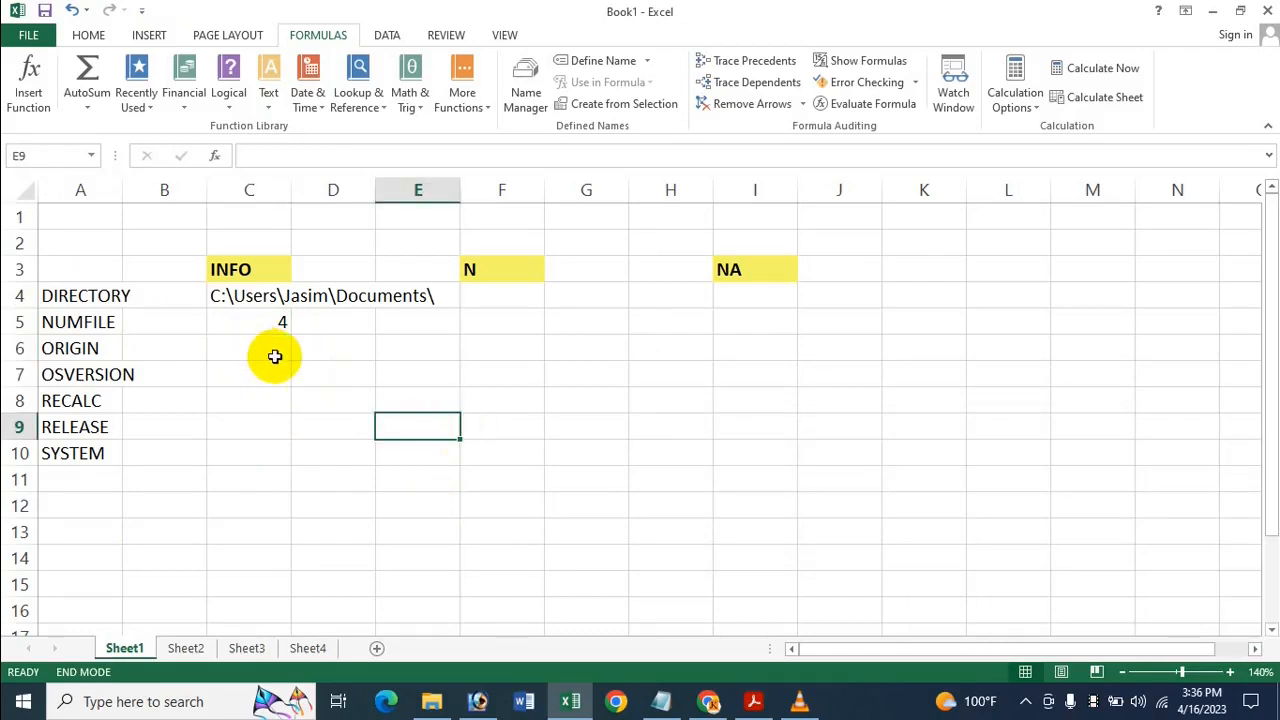
{"action": "left_click", "coordinate": [268, 353]}
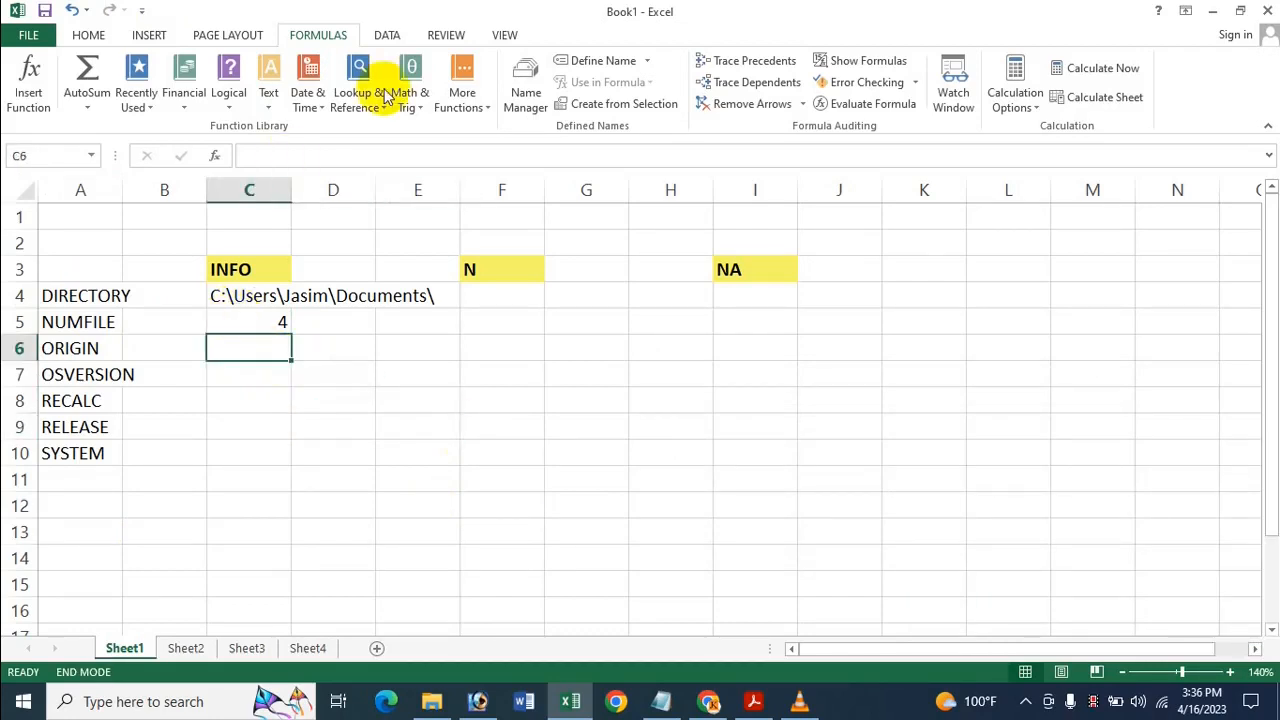
{"action": "left_click", "coordinate": [480, 75]}
{"action": "mouse_move", "coordinate": [500, 194]}
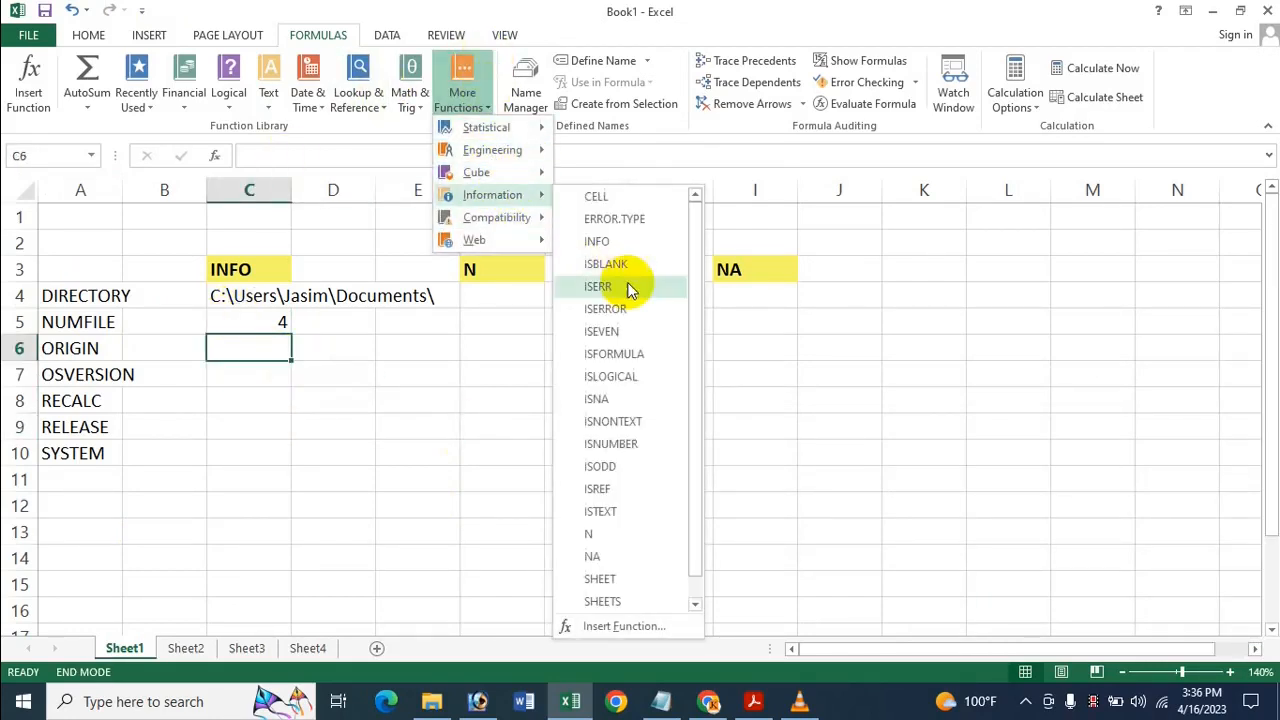
{"action": "left_click", "coordinate": [598, 242]}
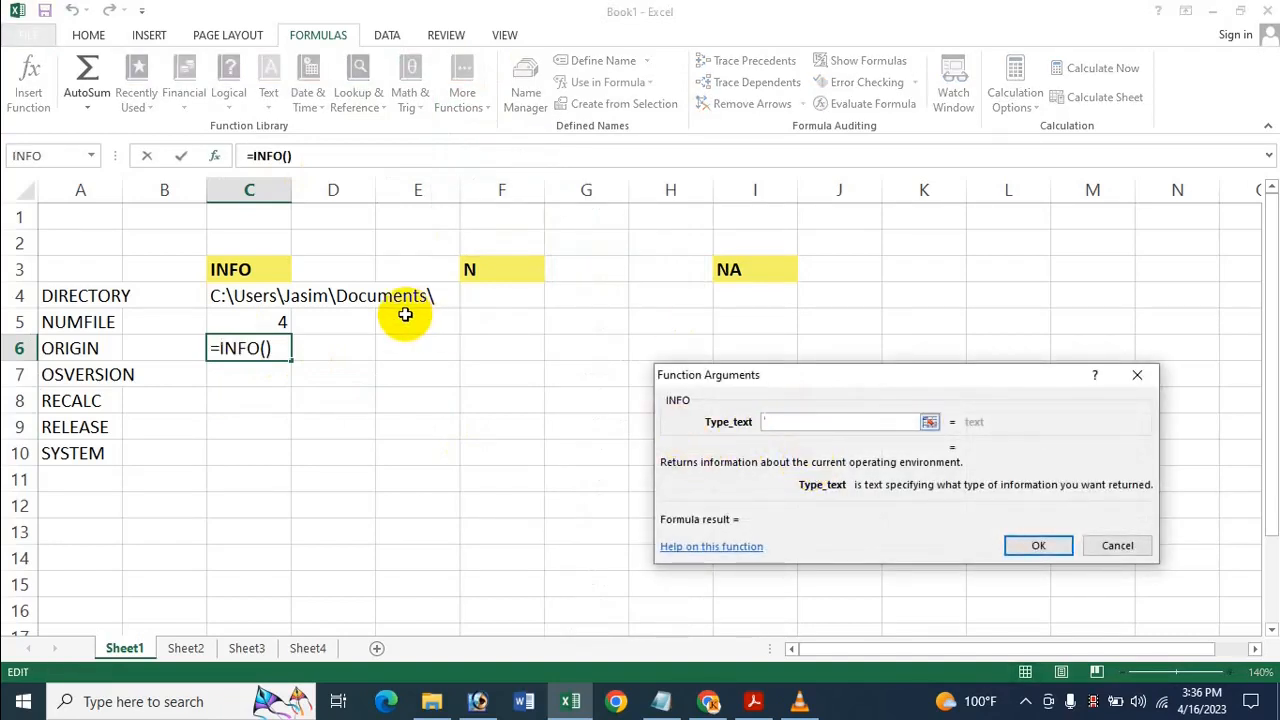
{"action": "type", "text": "\"origin"}
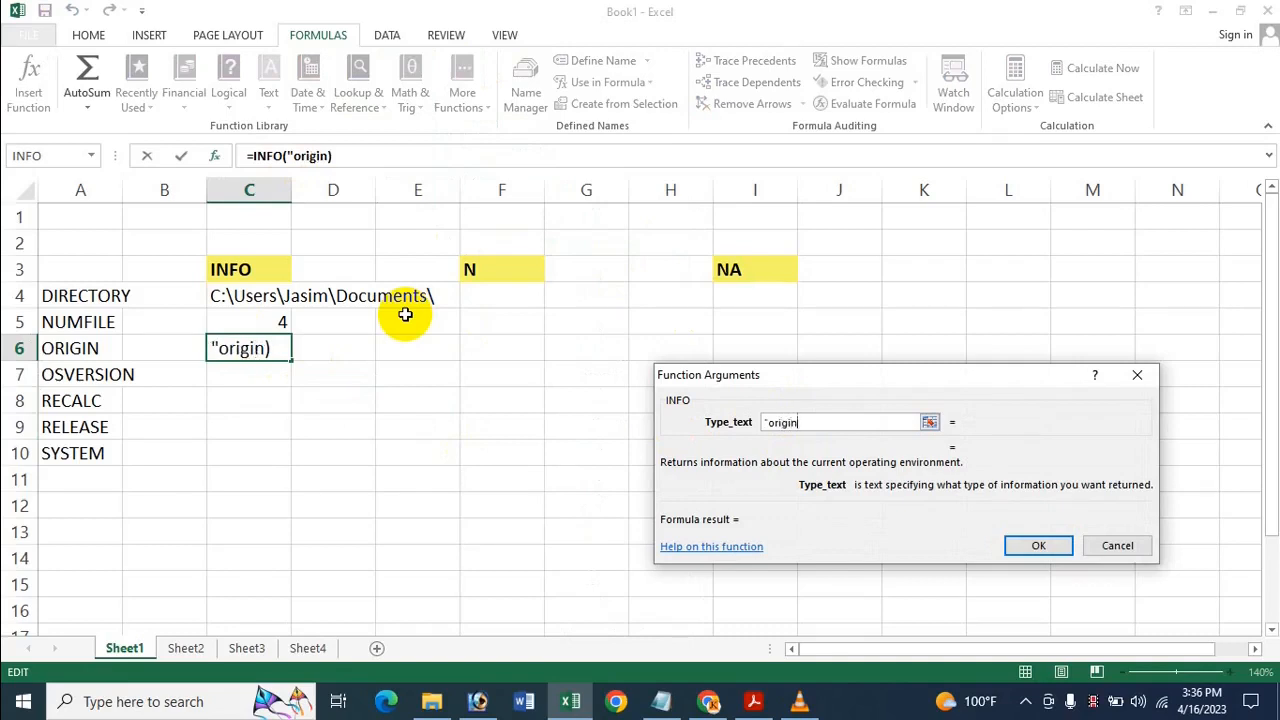
{"action": "type", "text": "\""}
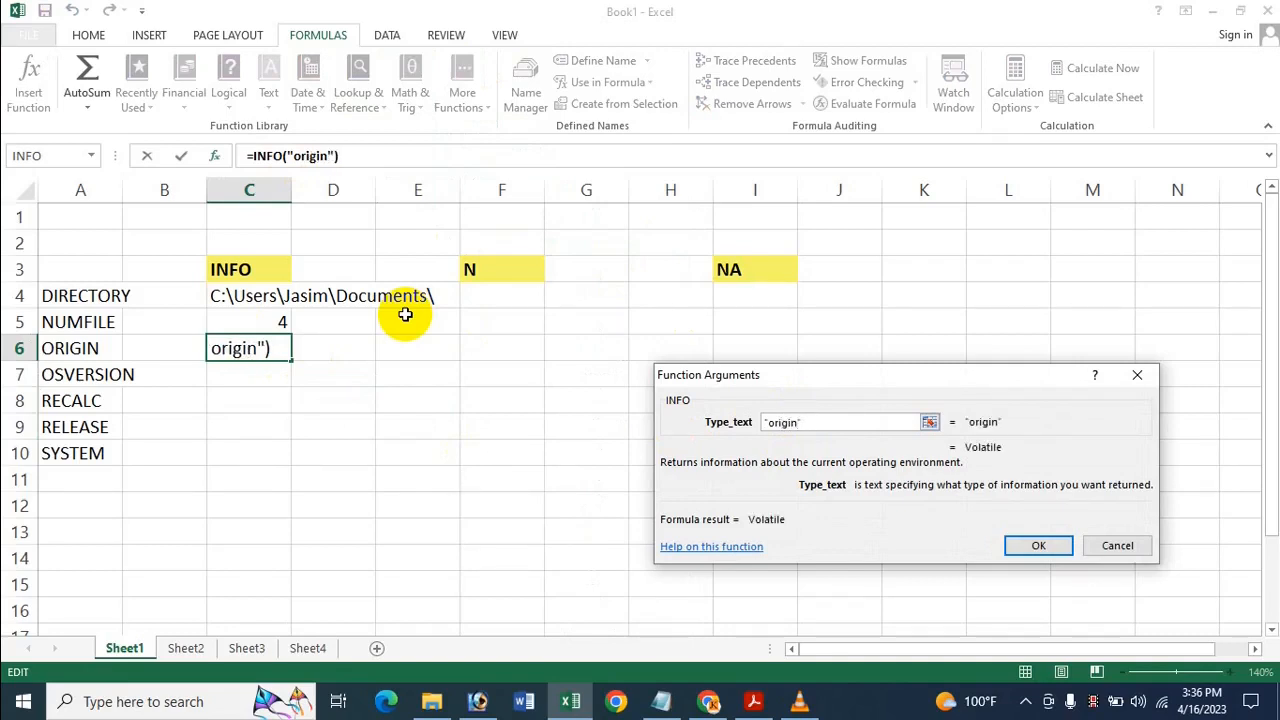
{"action": "key", "text": "Return"}
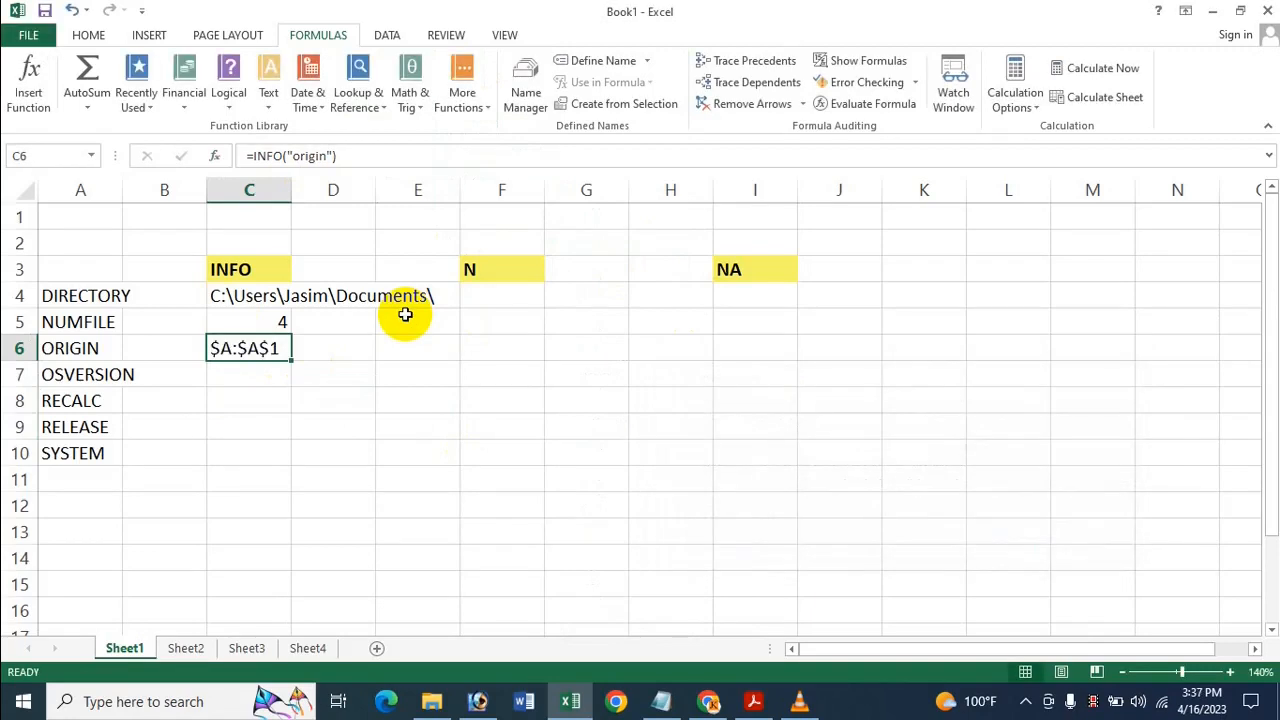
- Recalculate the sheet with row 4 as the first visible row to refresh the origin formula in C6
{"action": "scroll", "coordinate": [294, 403], "scroll_direction": "down", "scroll_amount": 1}
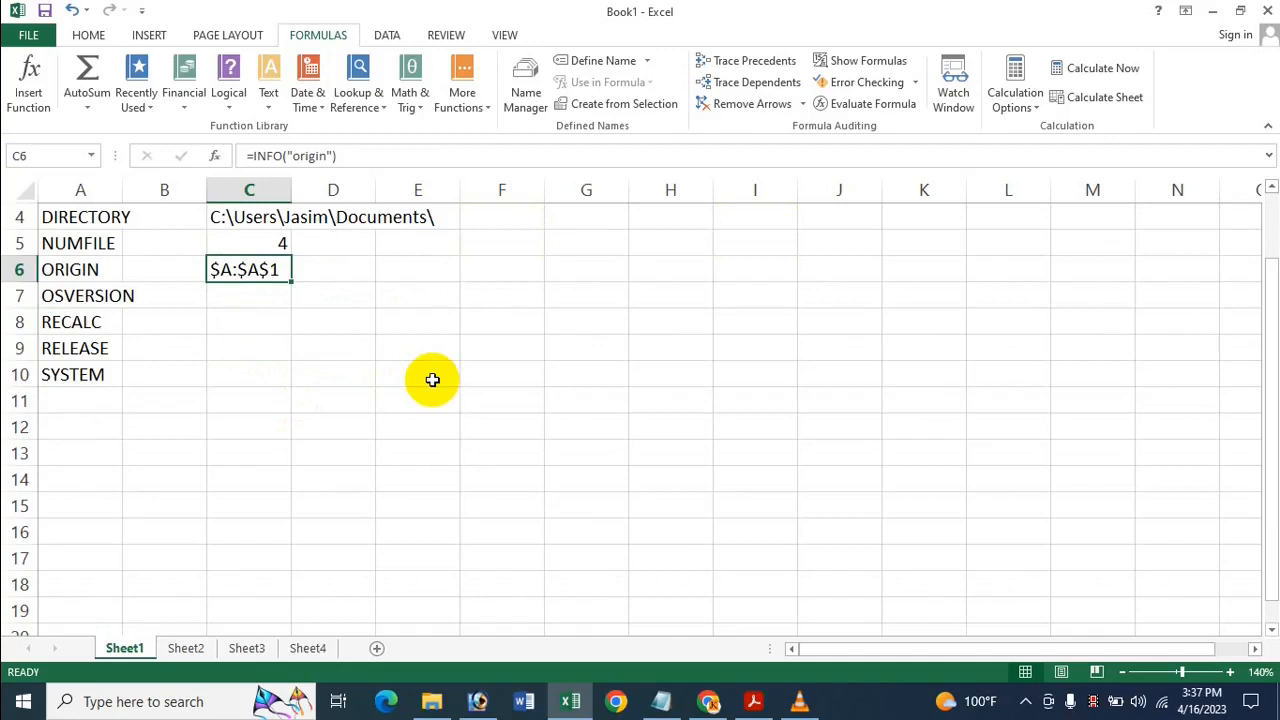
{"action": "key", "text": "F9"}
{"action": "left_click", "coordinate": [446, 391]}
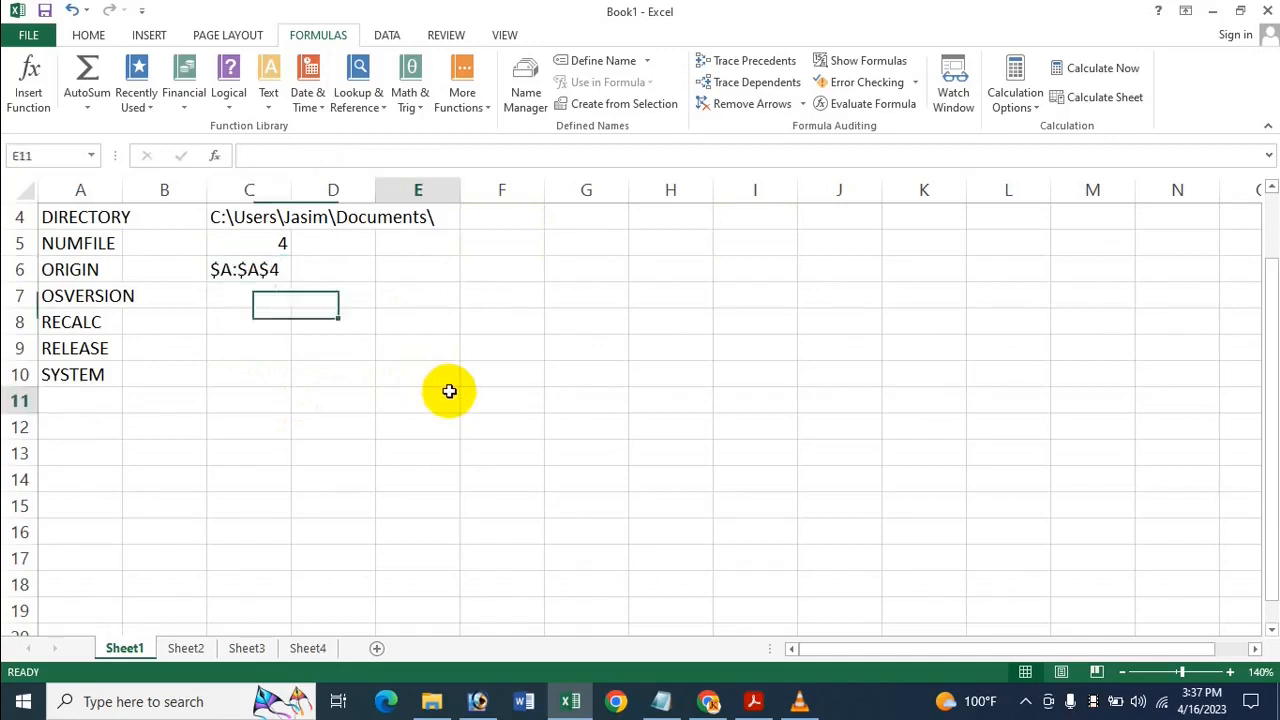
- Insert the INFO function in C7, beside the OSVERSION label, through Function Arguments with Type_text set to "osversion"
{"action": "left_click", "coordinate": [224, 289]}
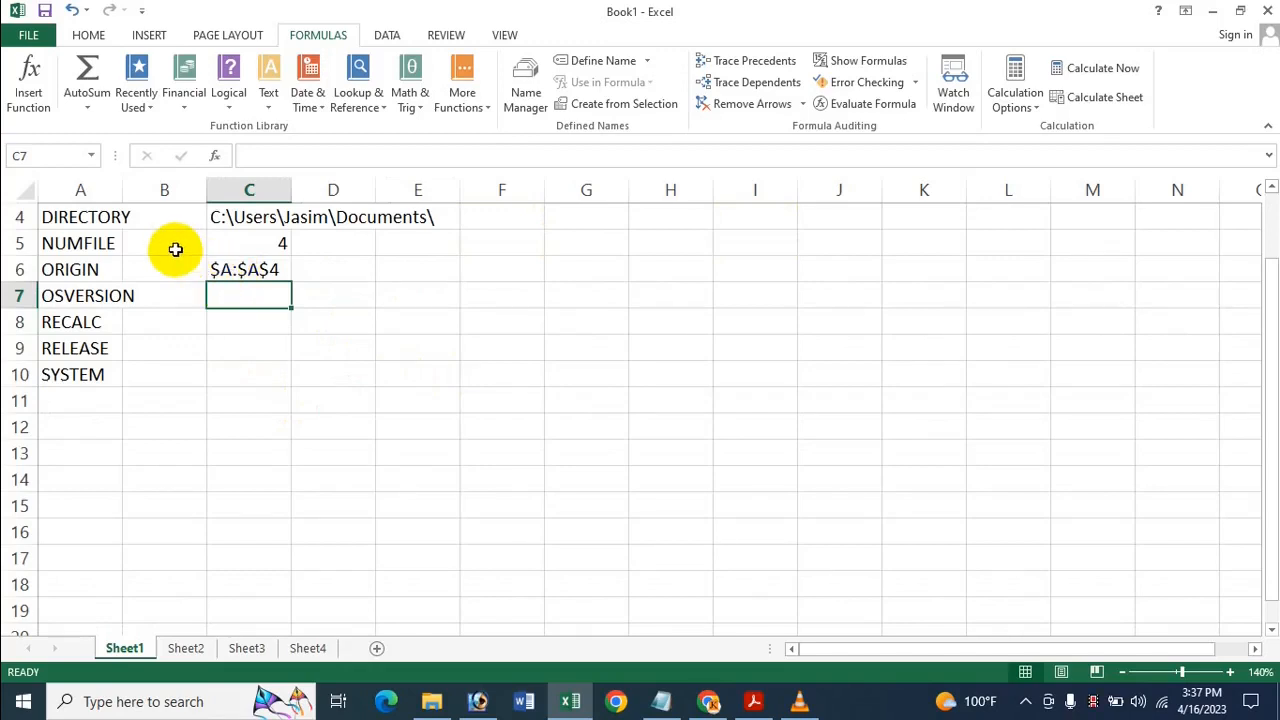
{"action": "left_click", "coordinate": [468, 104]}
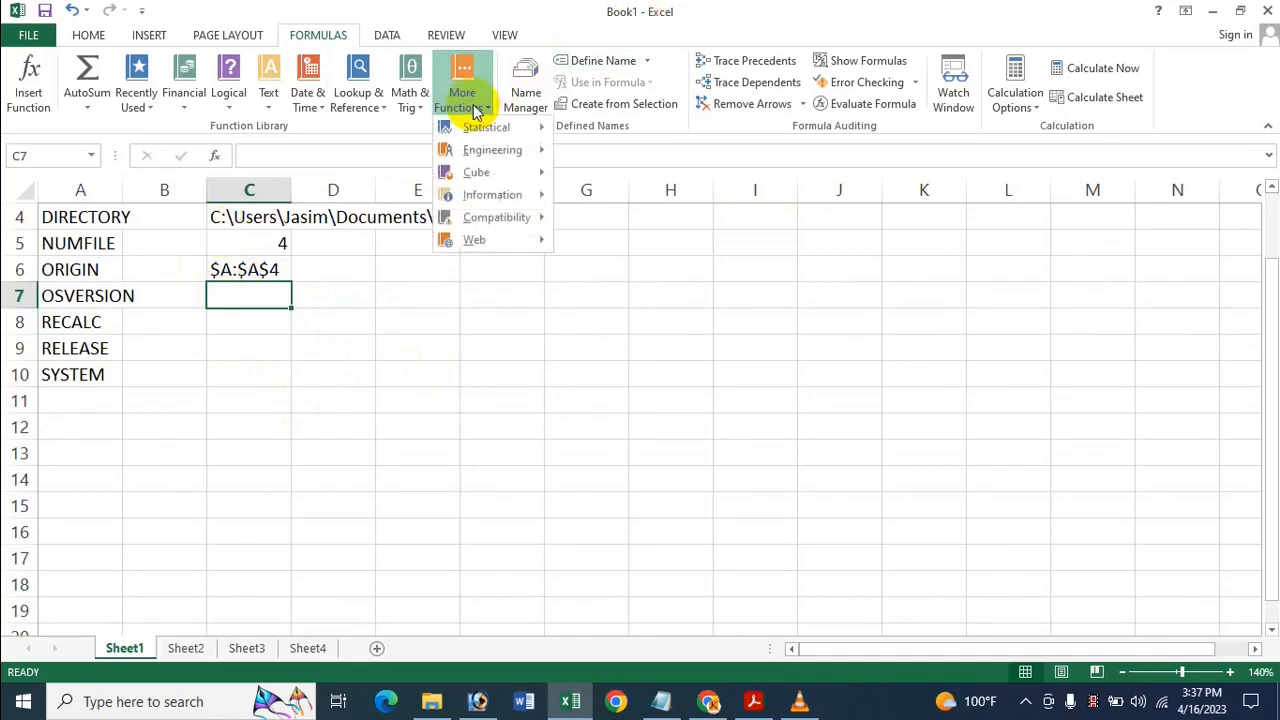
{"action": "mouse_move", "coordinate": [490, 194]}
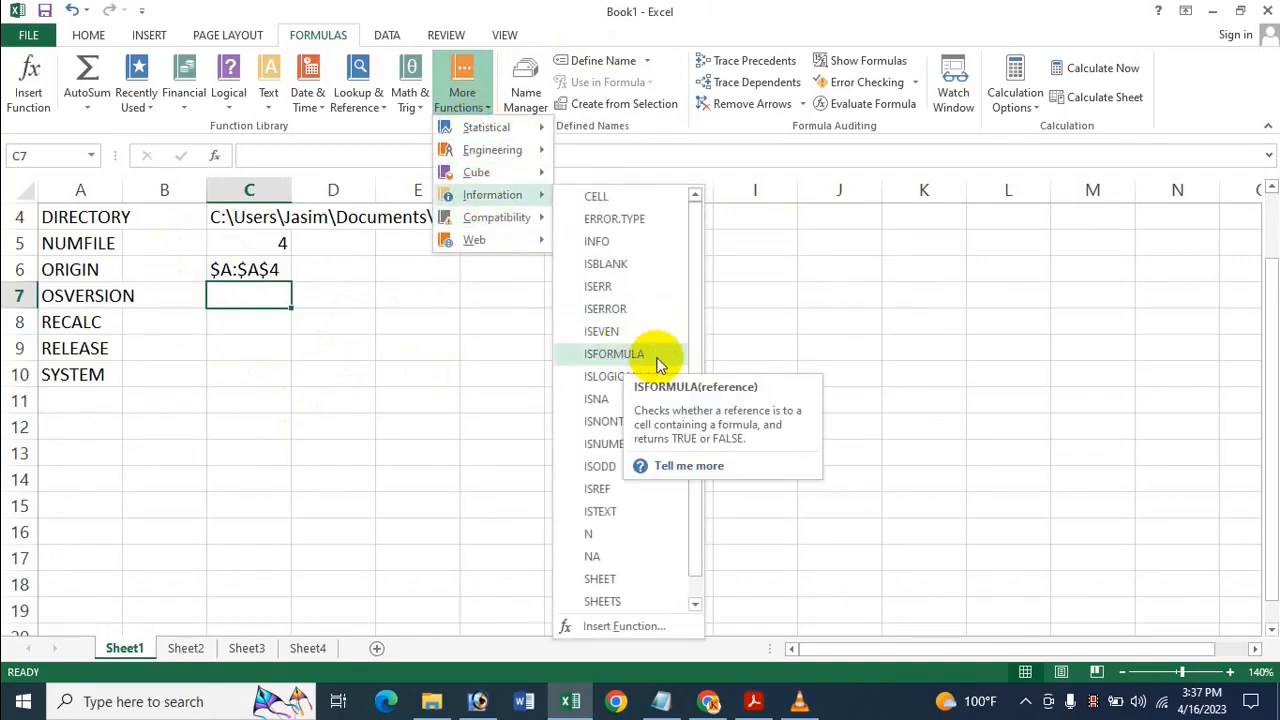
{"action": "left_click", "coordinate": [596, 242]}
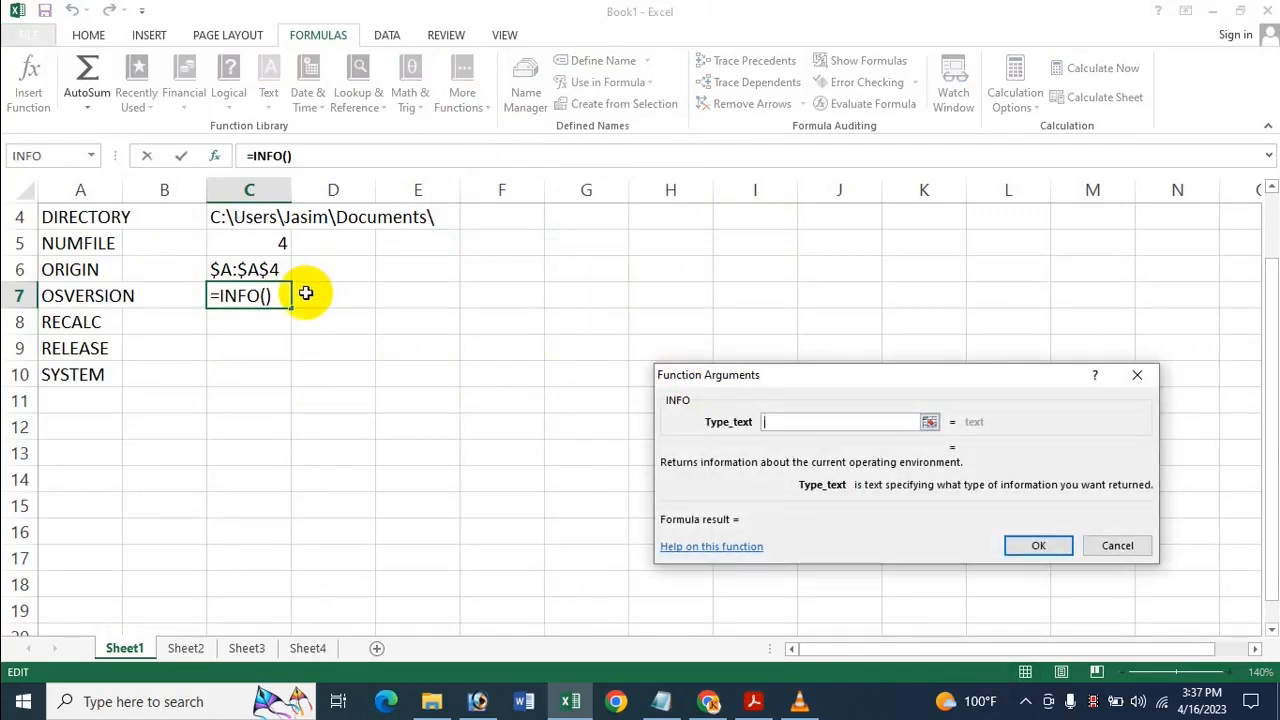
{"action": "type", "text": "\"os"}
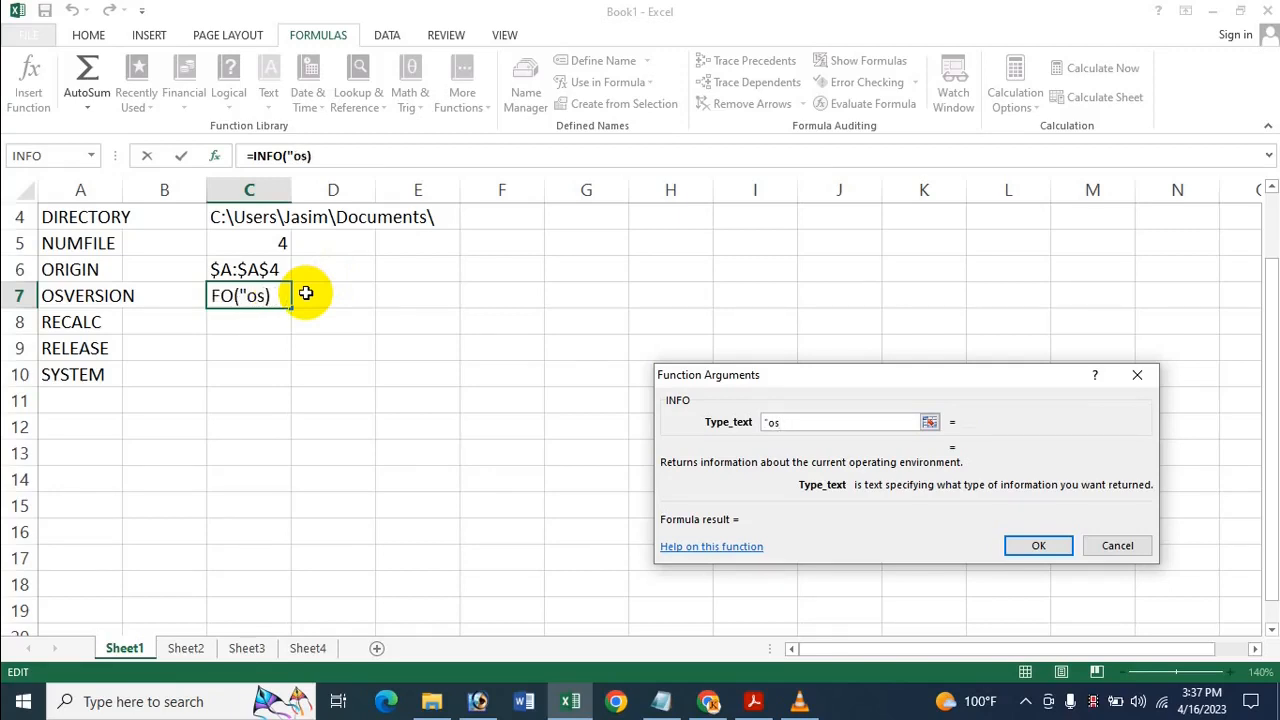
{"action": "type", "text": "ver"}
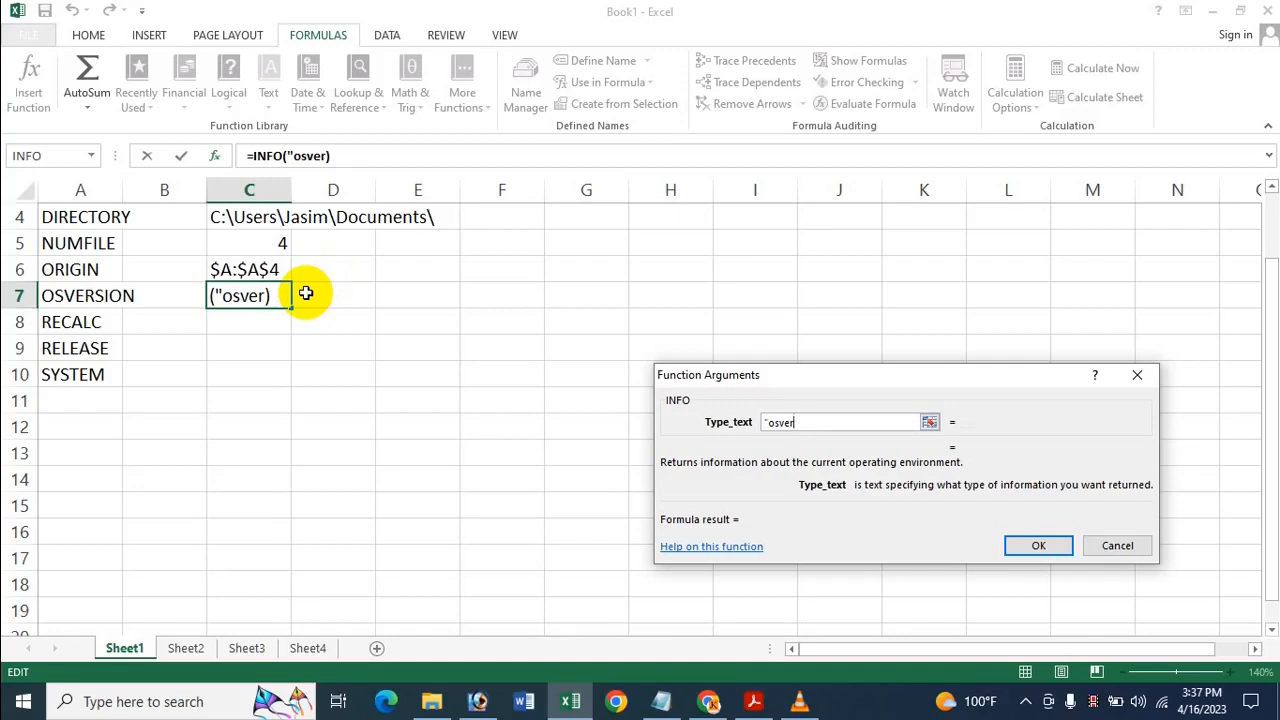
{"action": "type", "text": "sion"}
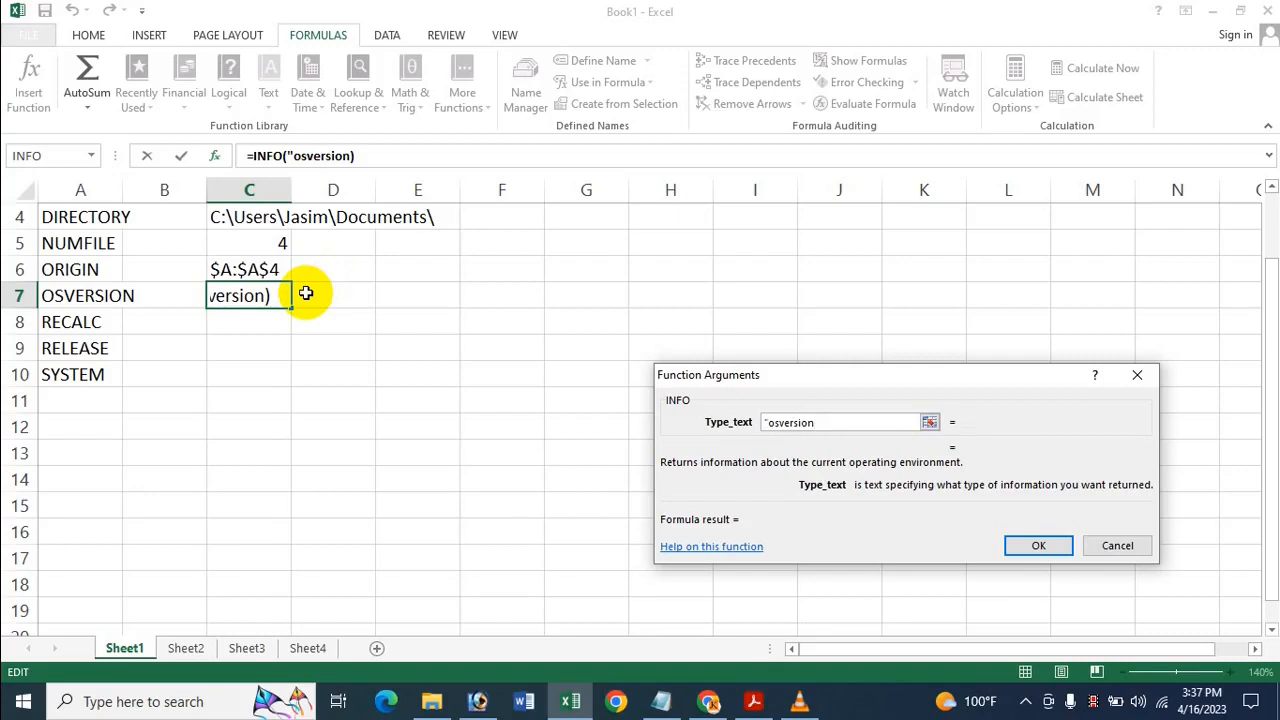
{"action": "type", "text": "\""}
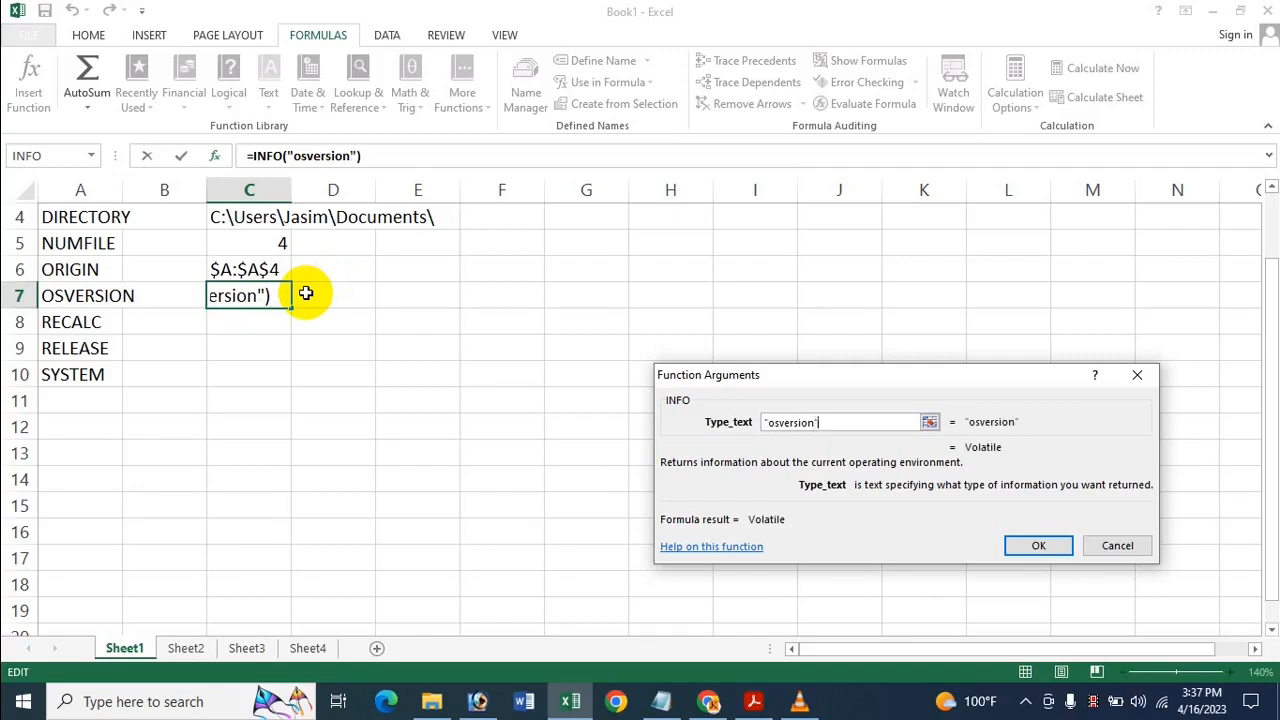
{"action": "key", "text": "Return"}
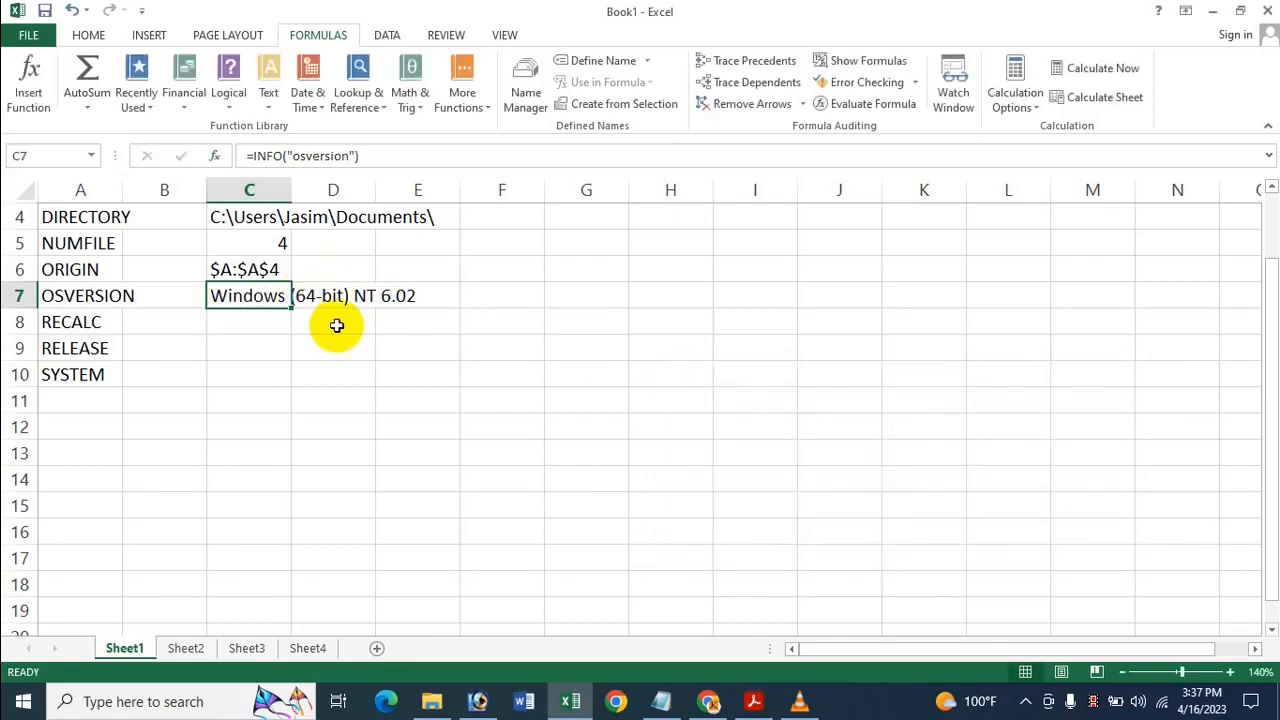
- Insert the INFO function in C8, beside the RECALC label, through Function Arguments with Type_text set to "recalc"
{"action": "left_click", "coordinate": [245, 325]}
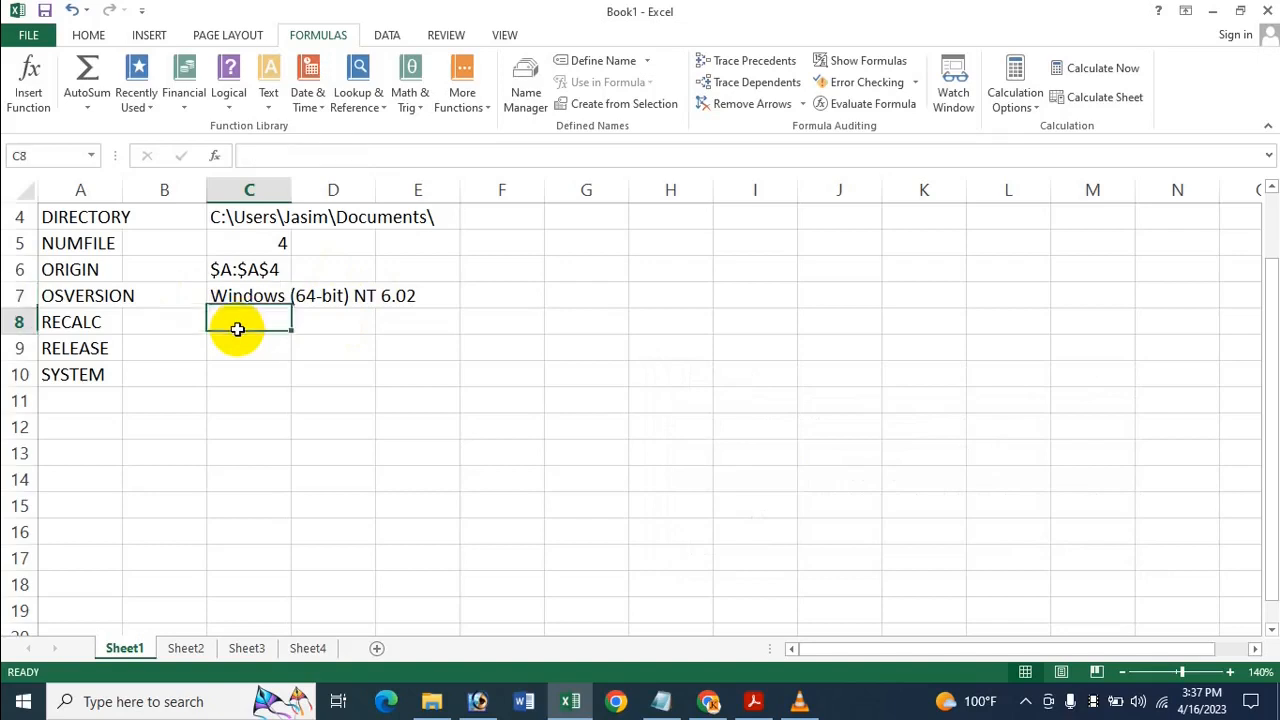
{"action": "left_click", "coordinate": [462, 95]}
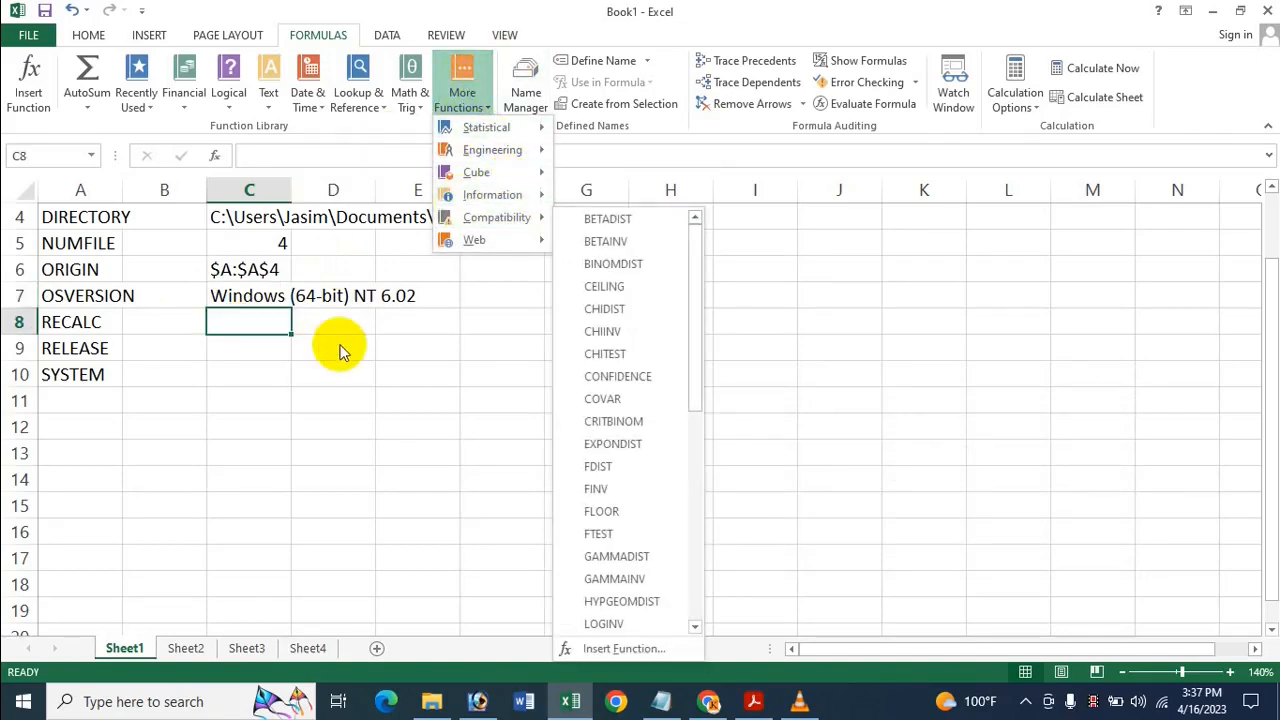
{"action": "mouse_move", "coordinate": [530, 138]}
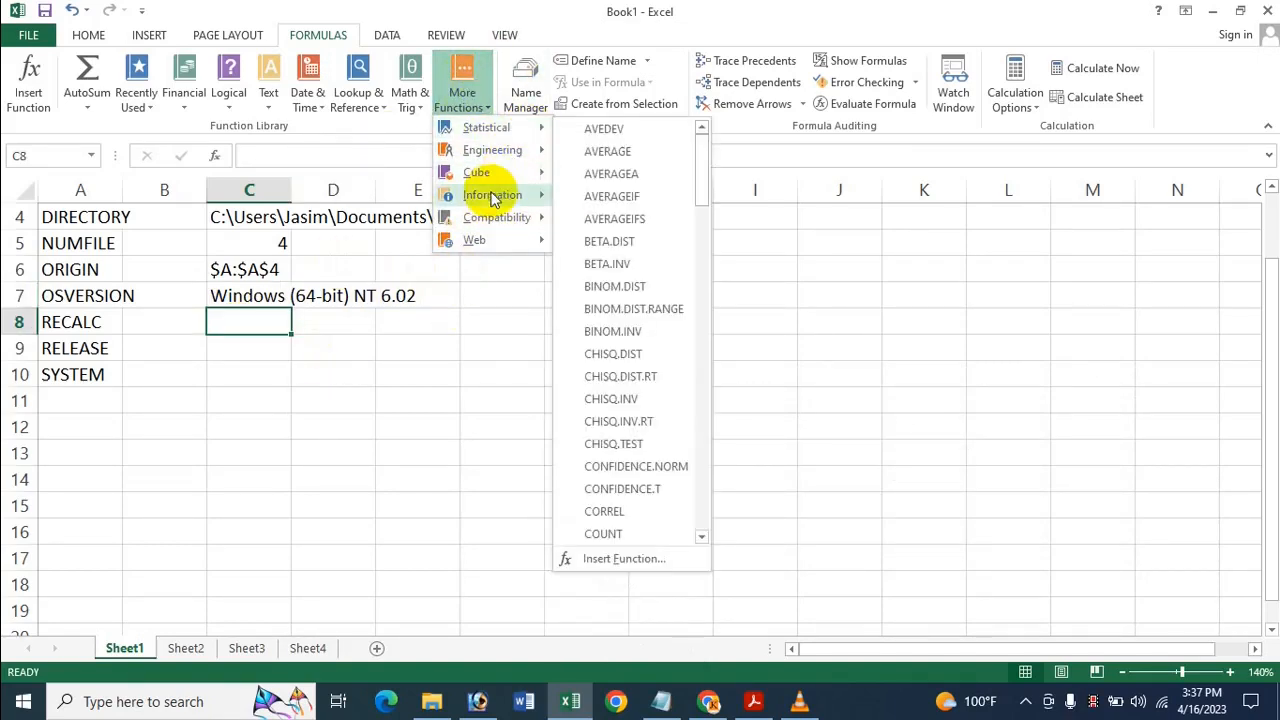
{"action": "mouse_move", "coordinate": [494, 194]}
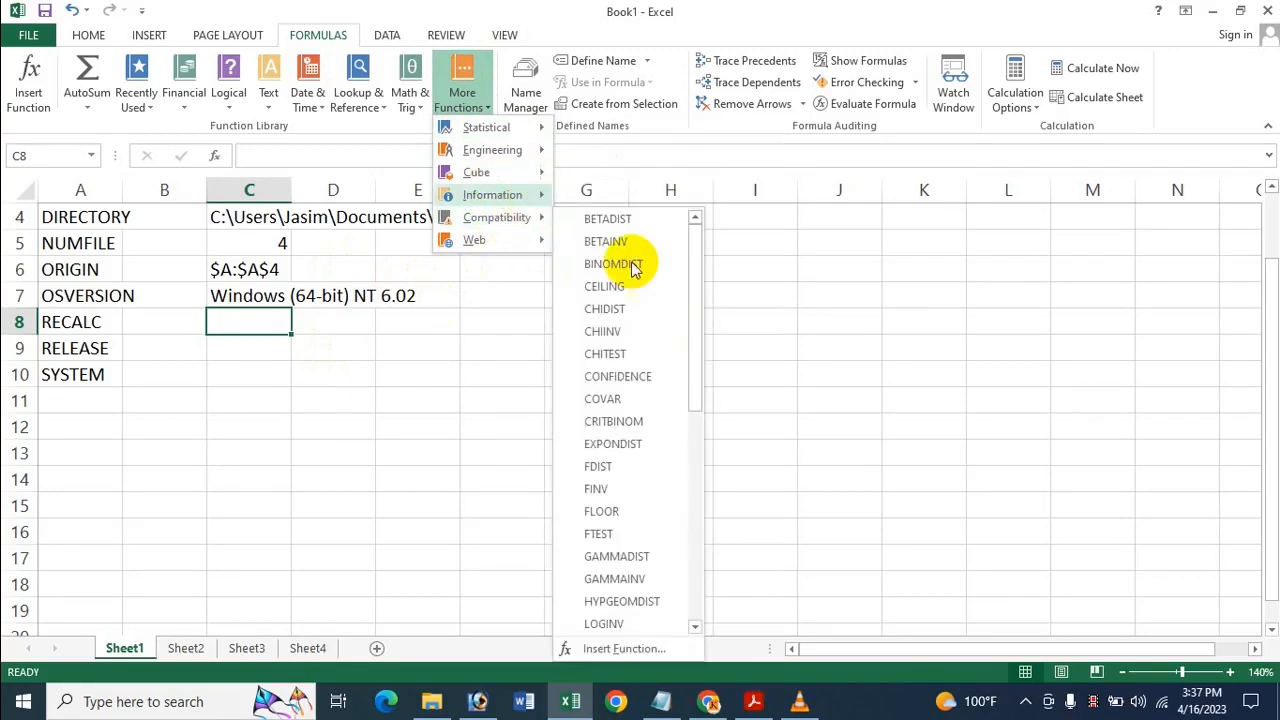
{"action": "left_click", "coordinate": [627, 242]}
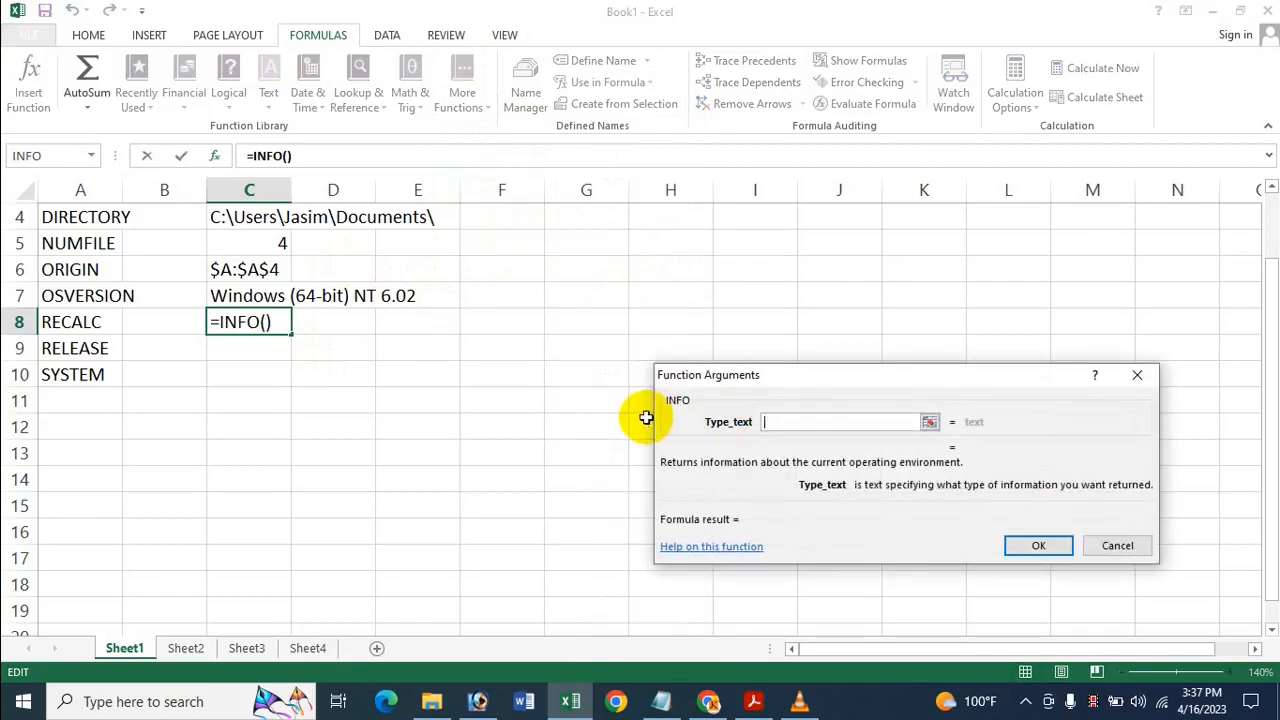
{"action": "type", "text": "\""}
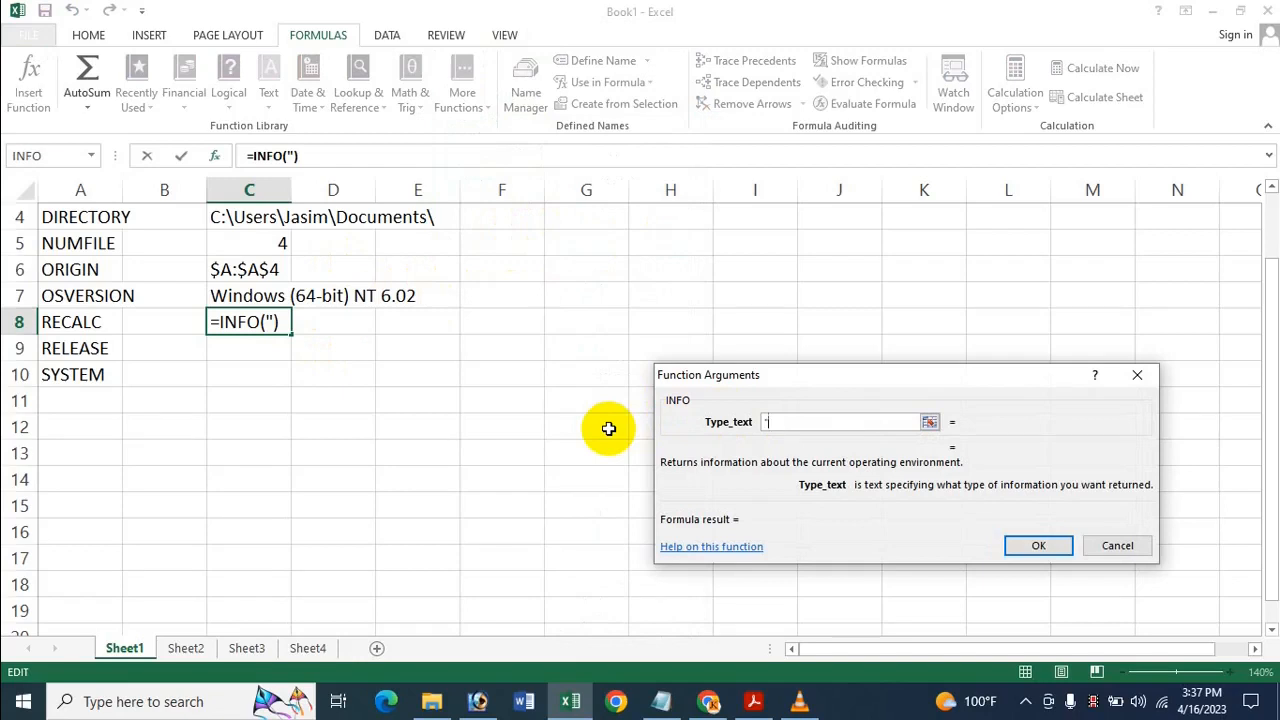
{"action": "type", "text": "re"}
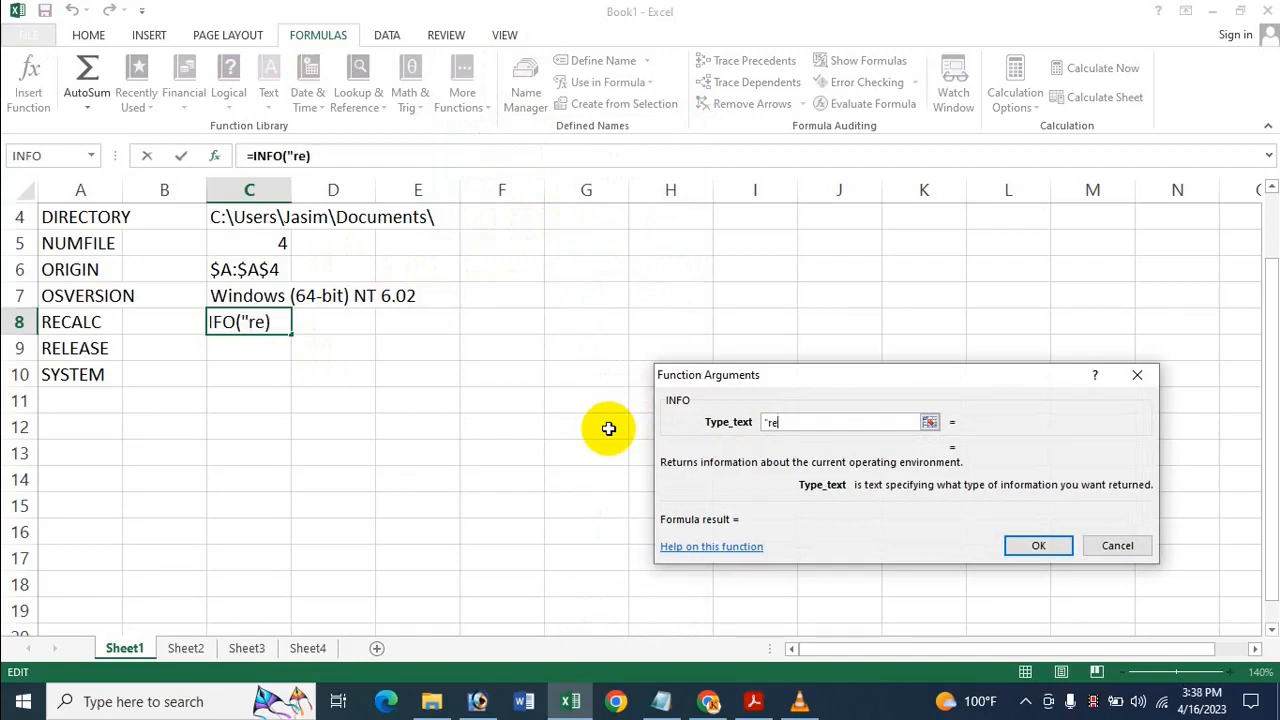
{"action": "type", "text": "calc"}
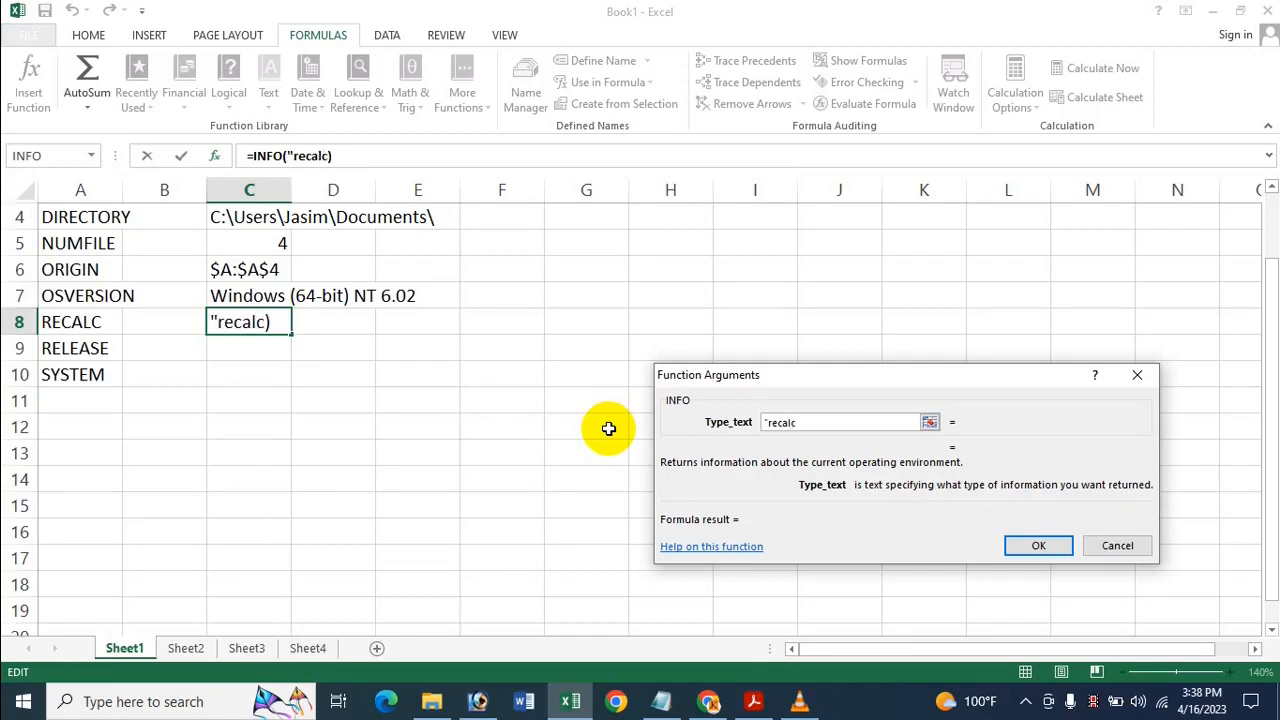
{"action": "type", "text": "\""}
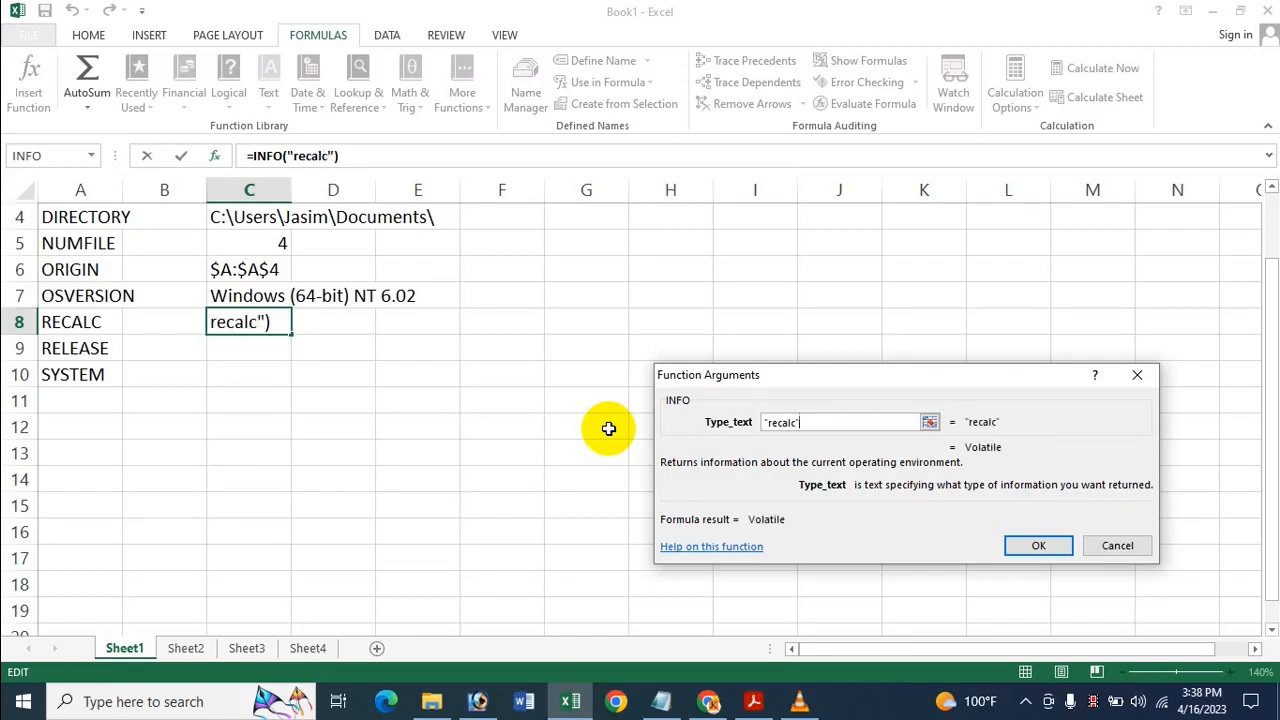
{"action": "key", "text": "Return"}
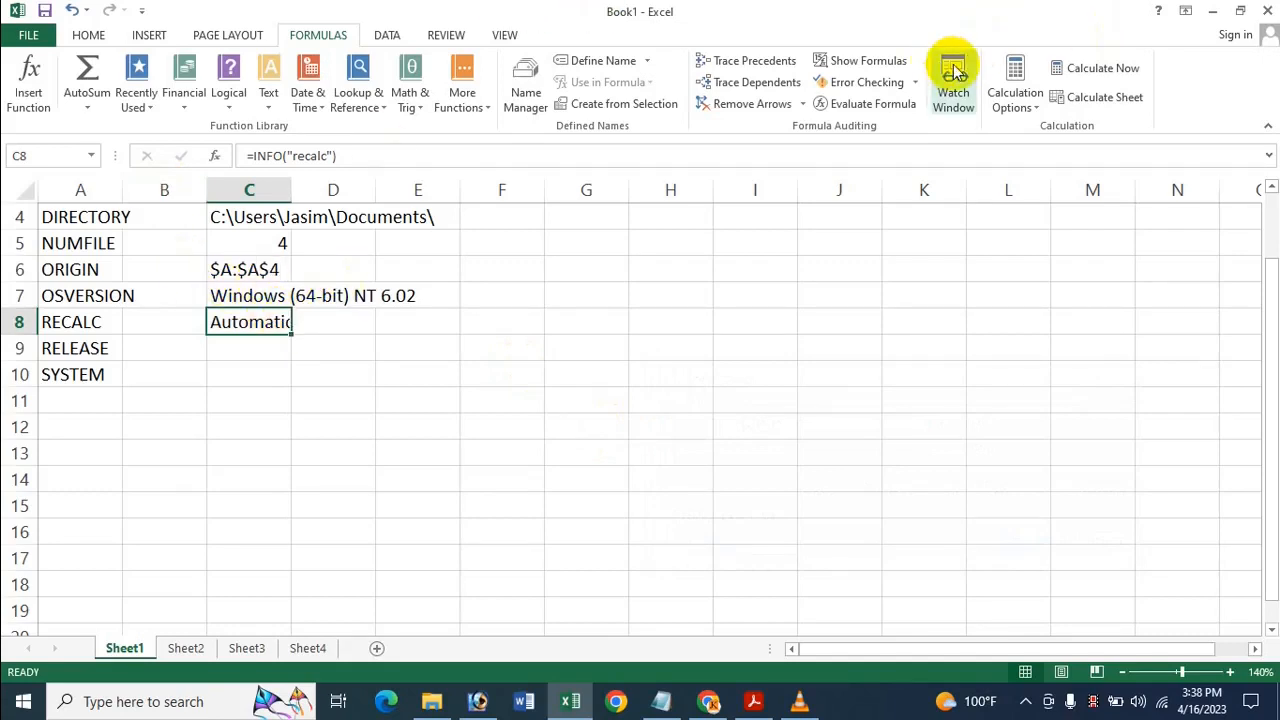
- Switch the calculation mode to Manual and back to Automatic to test the recalc formula in C8
{"action": "left_click", "coordinate": [1013, 94]}
{"action": "left_click", "coordinate": [1050, 172]}
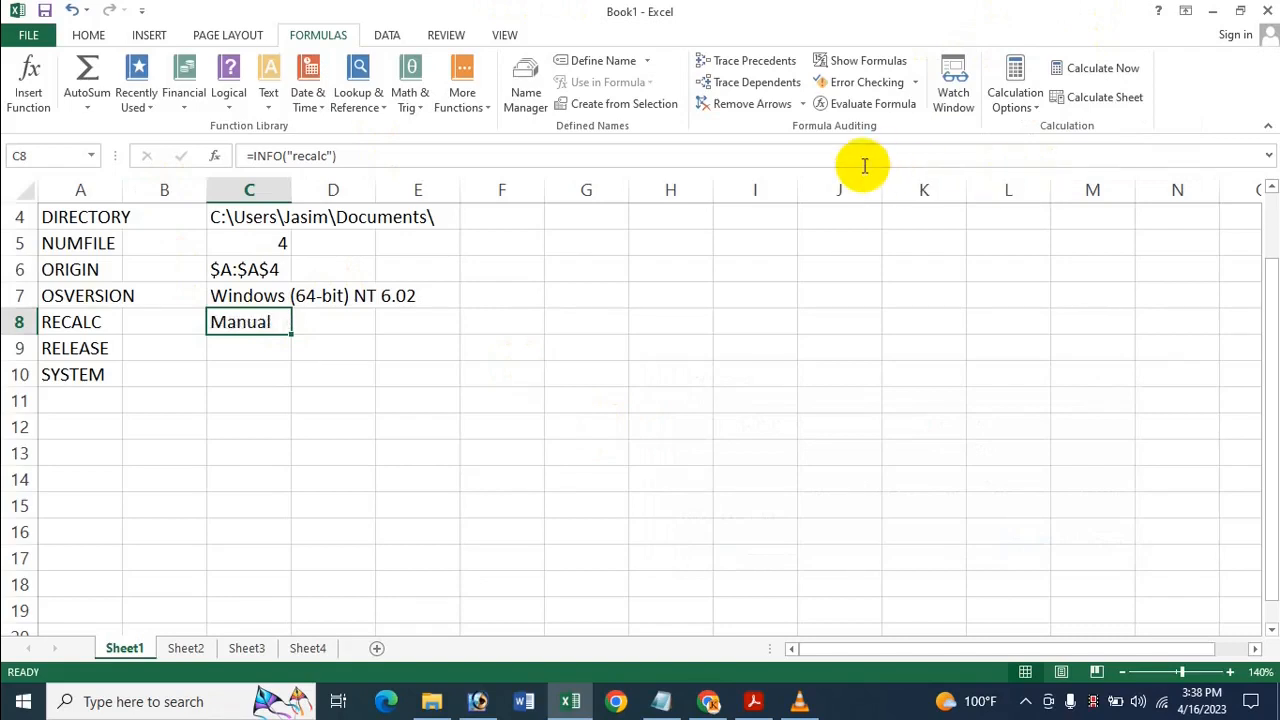
{"action": "left_click", "coordinate": [1015, 85]}
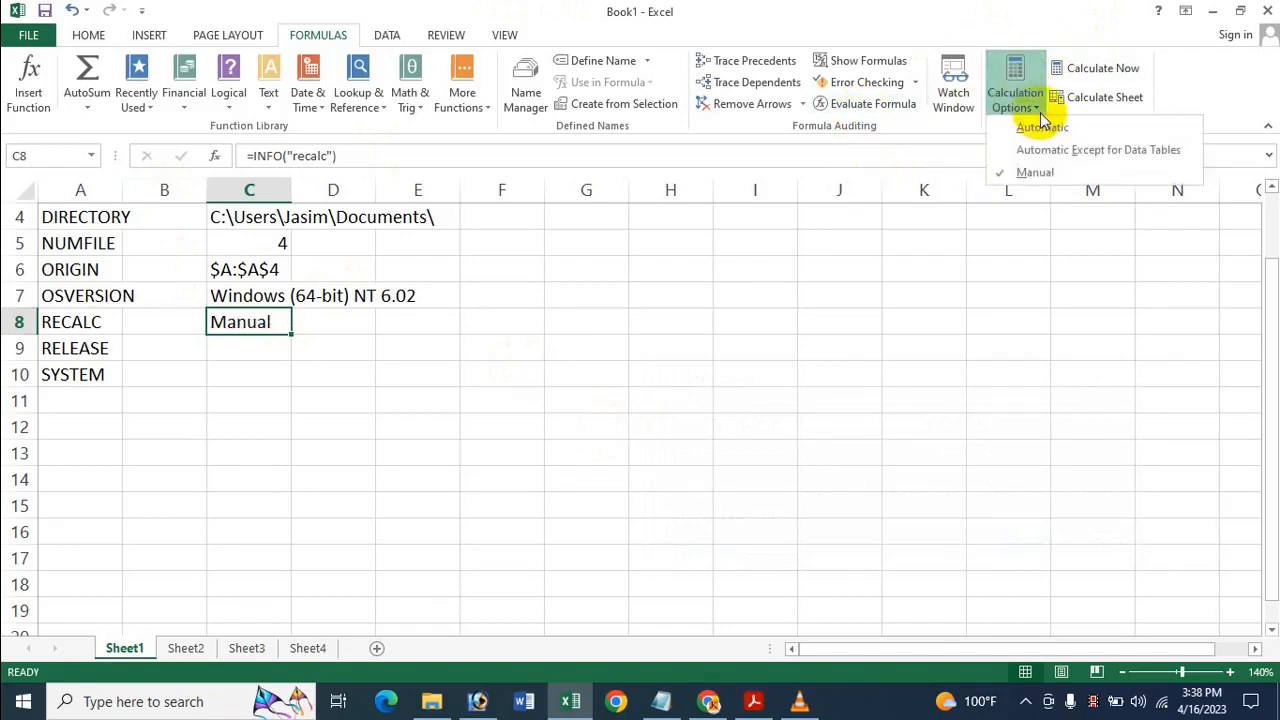
{"action": "left_click", "coordinate": [1043, 124]}
- Insert the INFO function in C9, beside the RELEASE label, through Function Arguments with Type_text set to "release"
{"action": "left_click", "coordinate": [251, 349]}
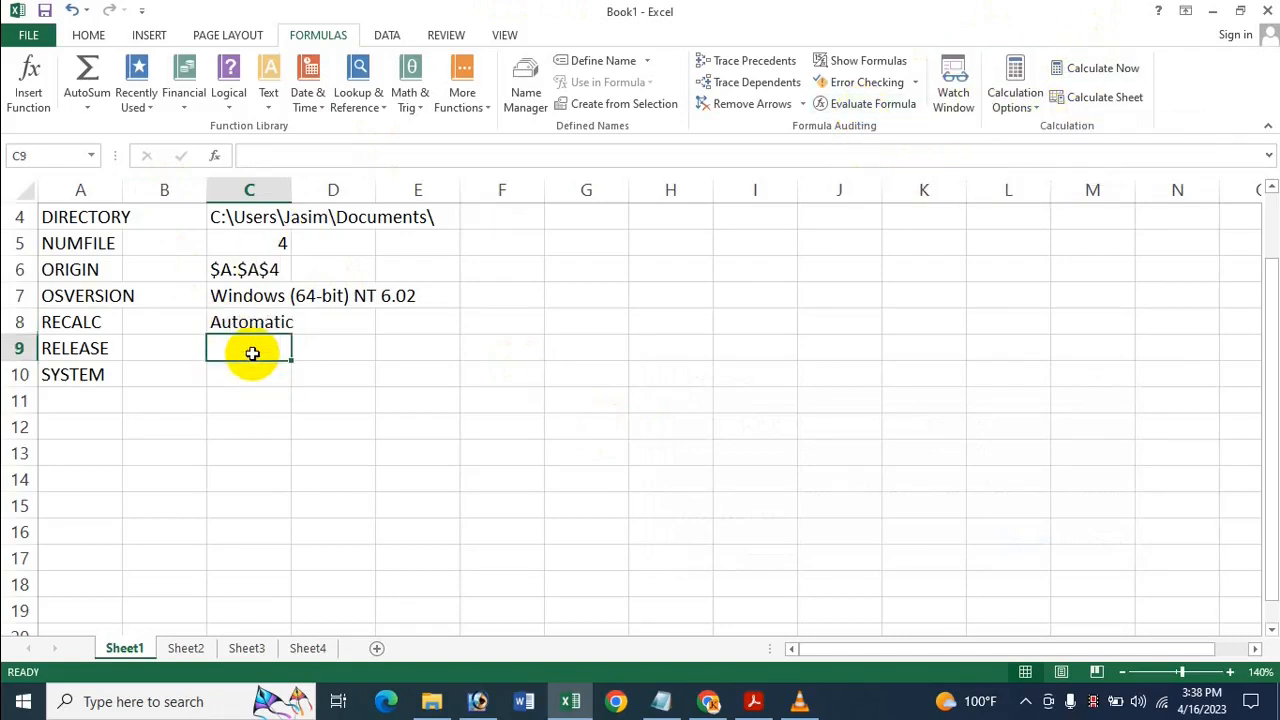
{"action": "left_click", "coordinate": [478, 95]}
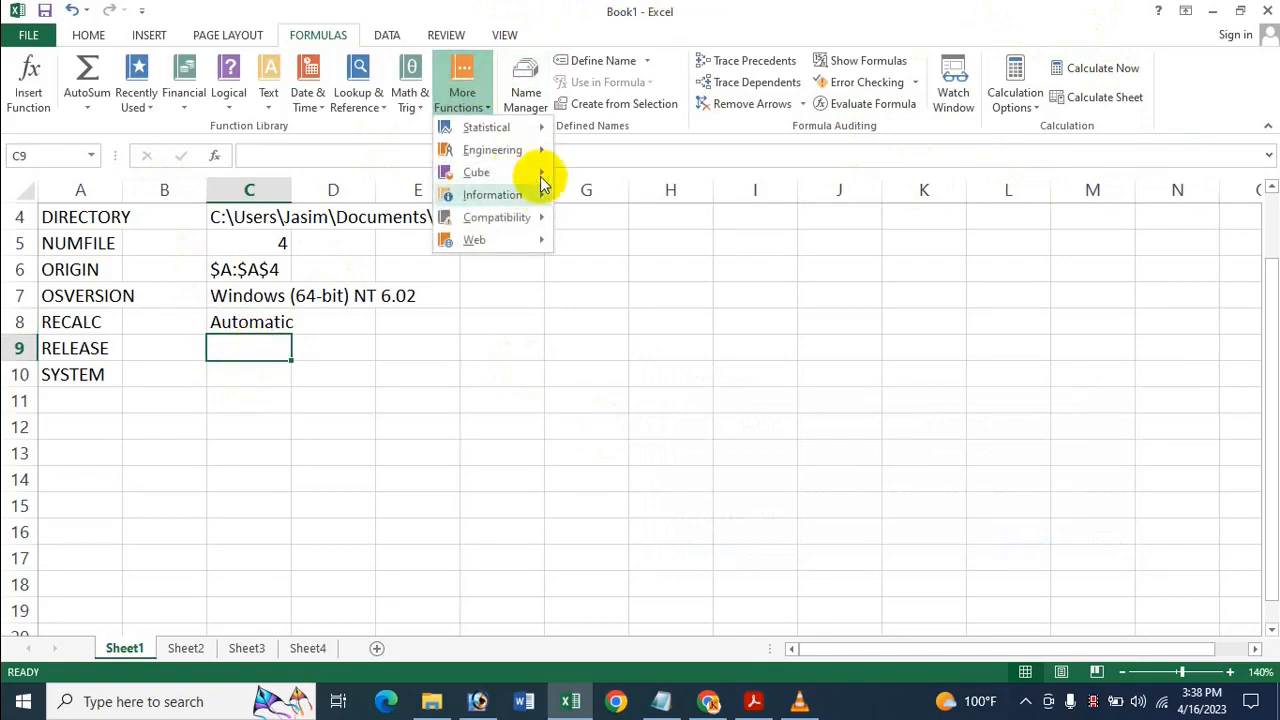
{"action": "mouse_move", "coordinate": [503, 197]}
{"action": "left_click", "coordinate": [650, 240]}
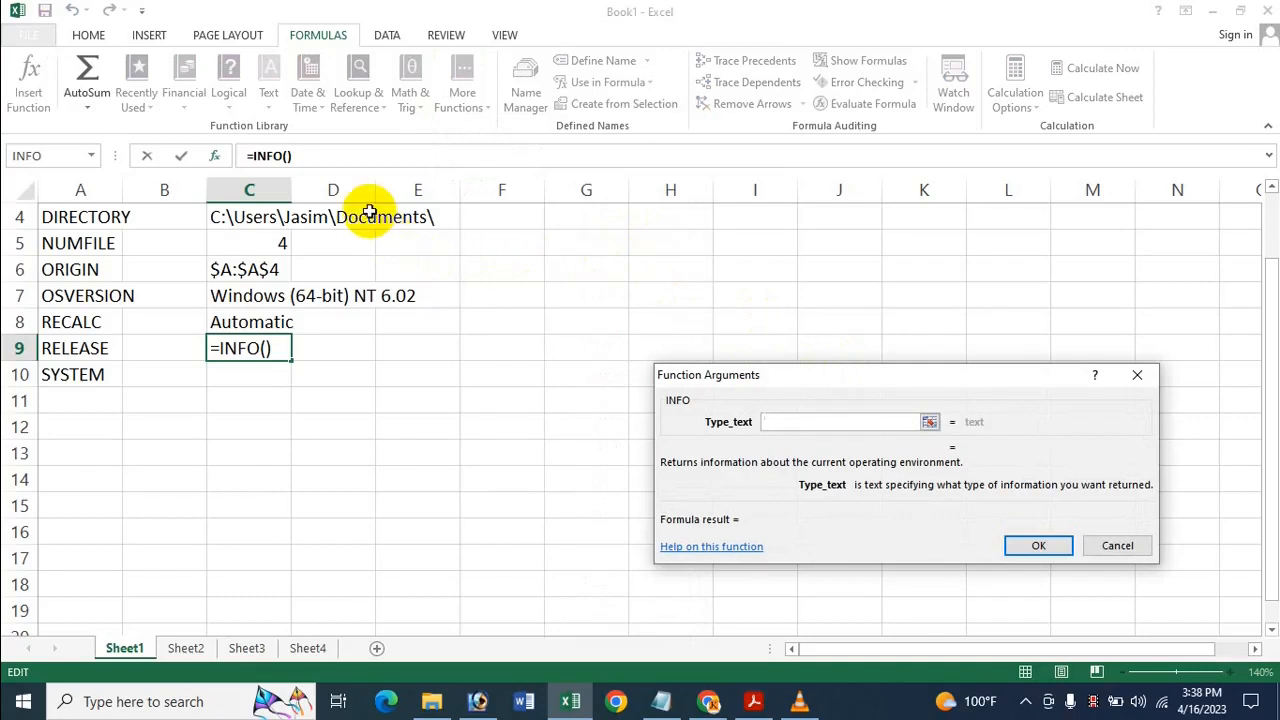
{"action": "type", "text": "\"re"}
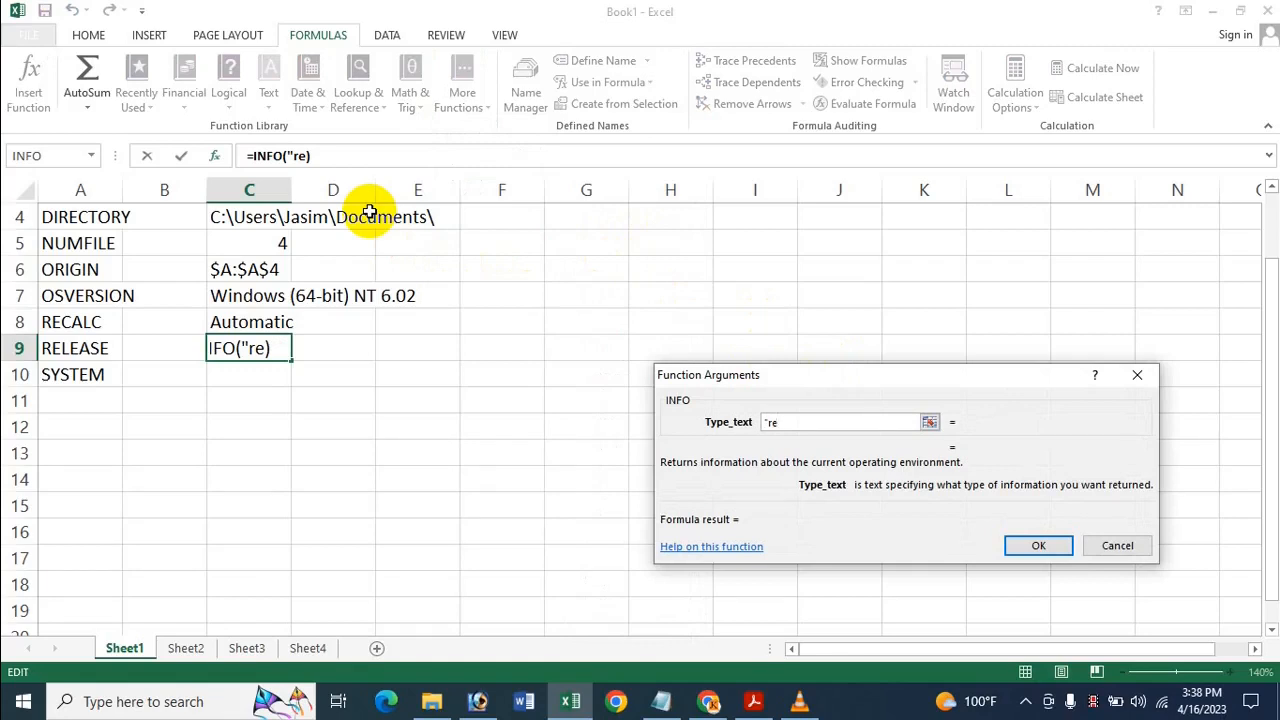
{"action": "type", "text": "ca"}
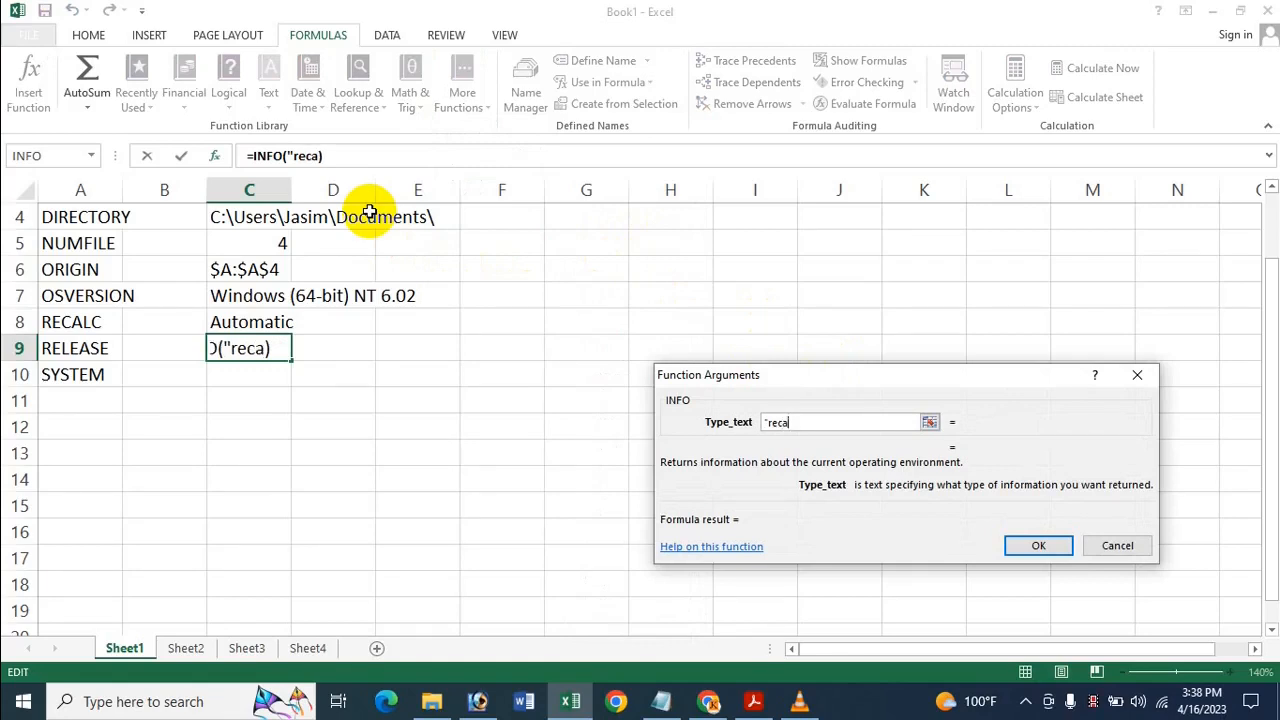
{"action": "key", "text": "BackSpace"}
{"action": "key", "text": "BackSpace"}
{"action": "type", "text": "l"}
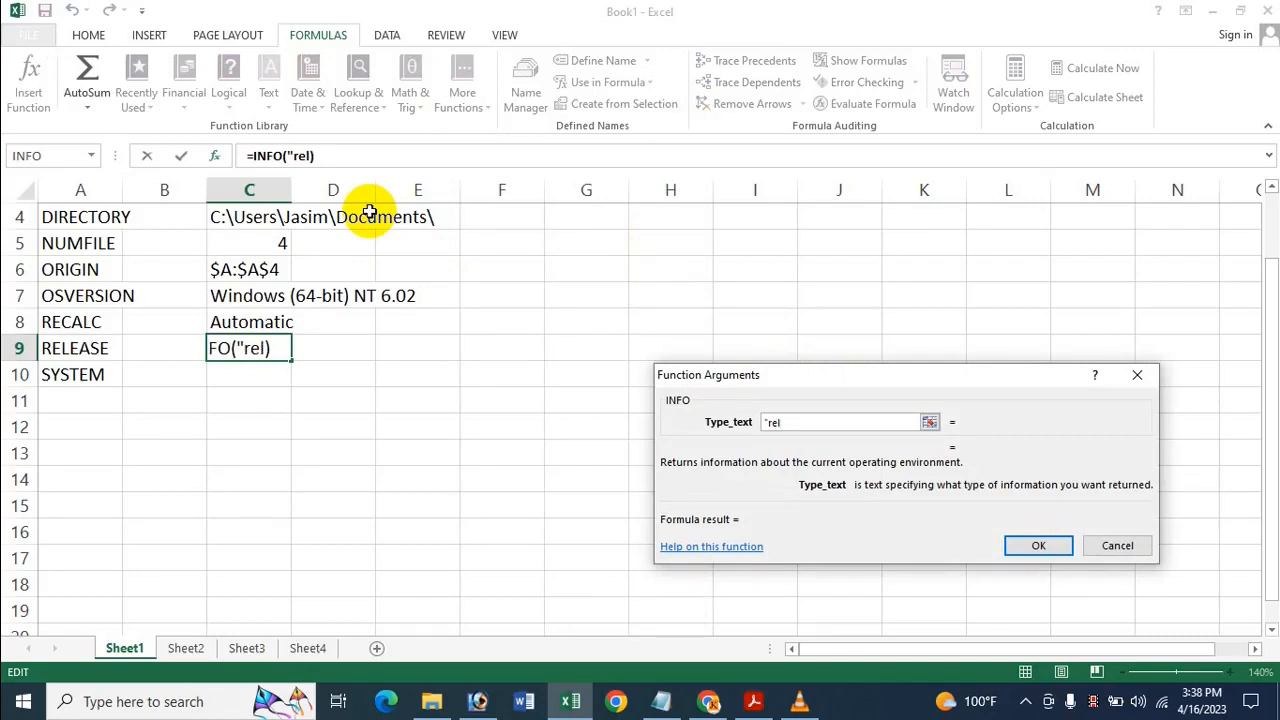
{"action": "type", "text": "ease"}
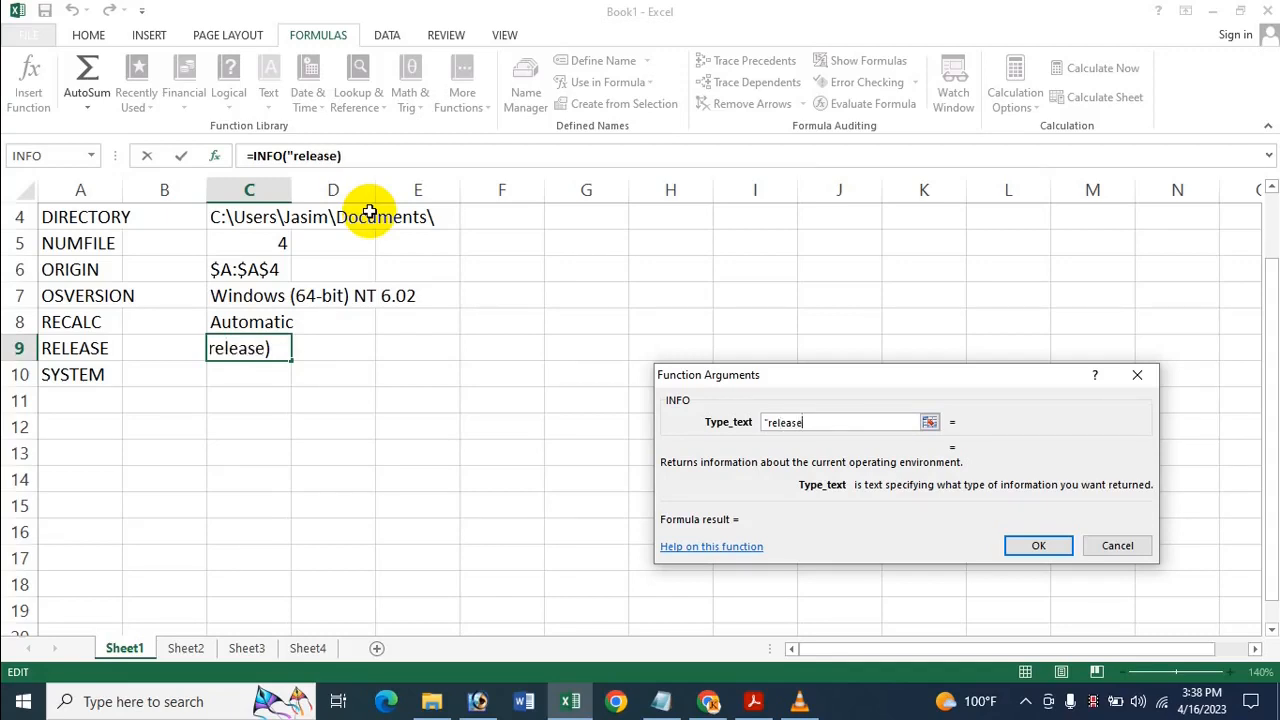
{"action": "type", "text": "\""}
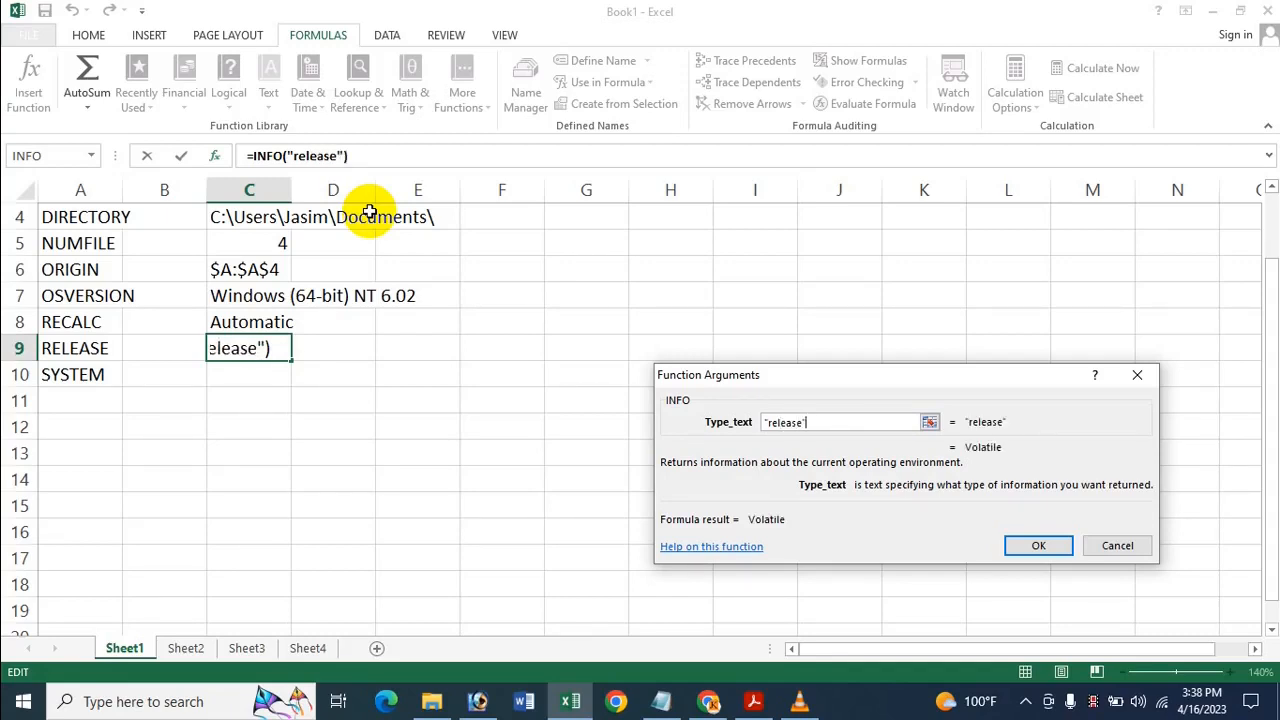
{"action": "key", "text": "Return"}
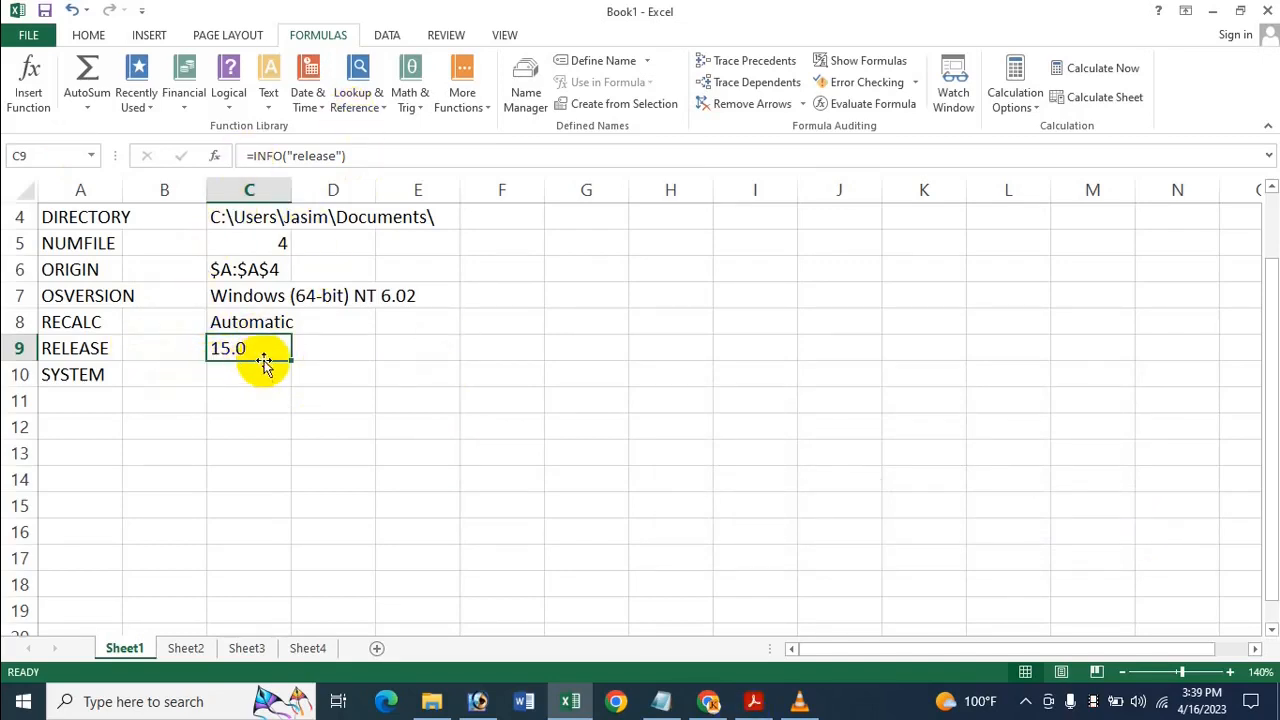
- Insert the INFO function in C10, beside the SYSTEM label, through Function Arguments with Type_text set to "system"
{"action": "left_click", "coordinate": [231, 376]}
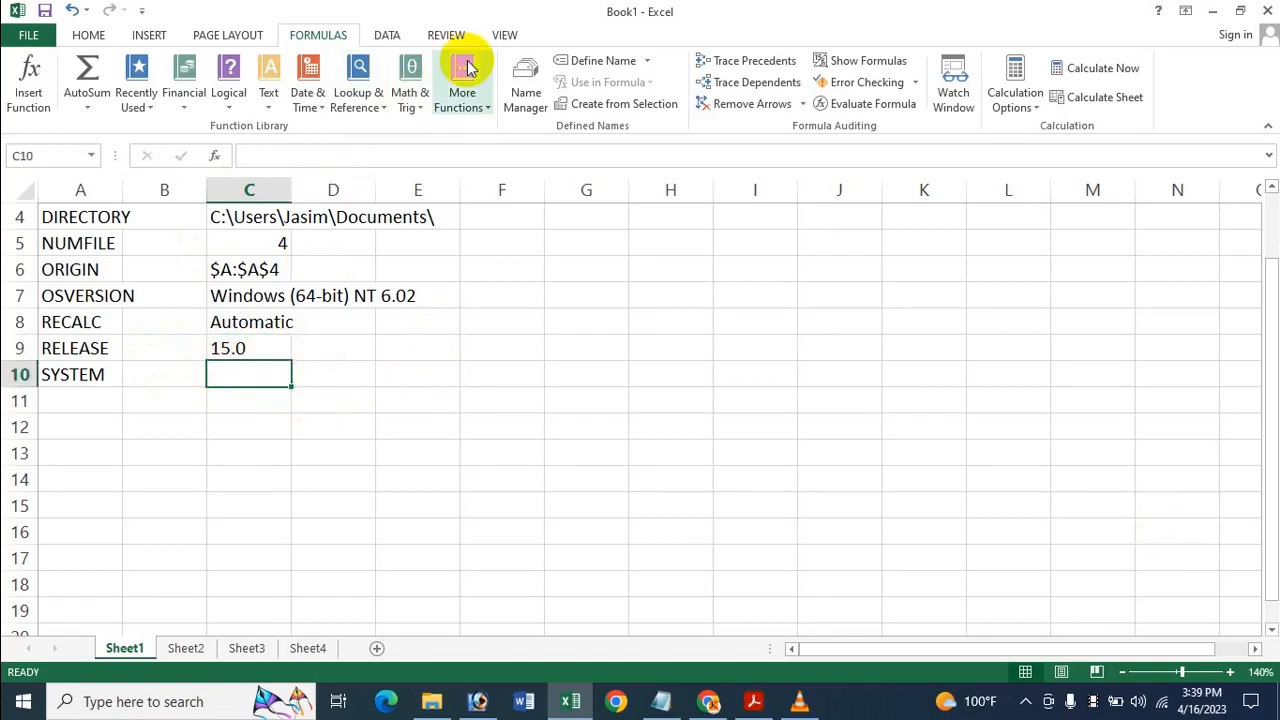
{"action": "left_click", "coordinate": [476, 86]}
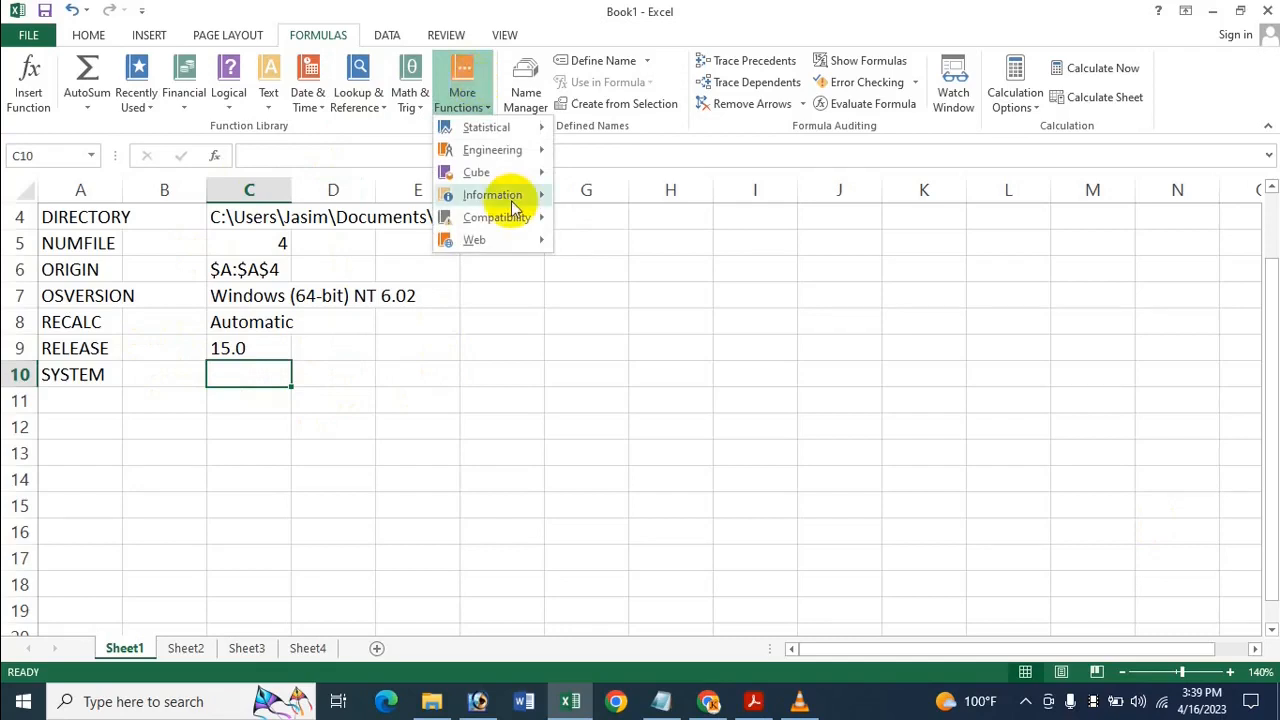
{"action": "mouse_move", "coordinate": [510, 204]}
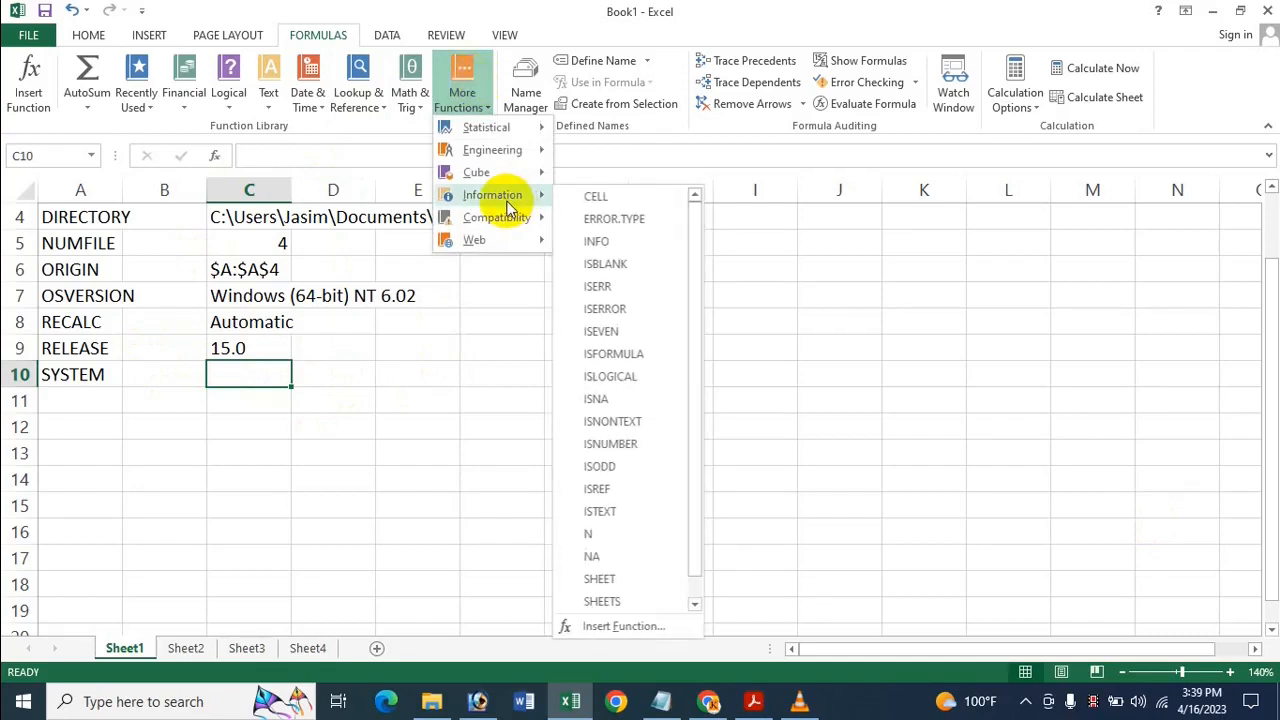
{"action": "left_click", "coordinate": [610, 243]}
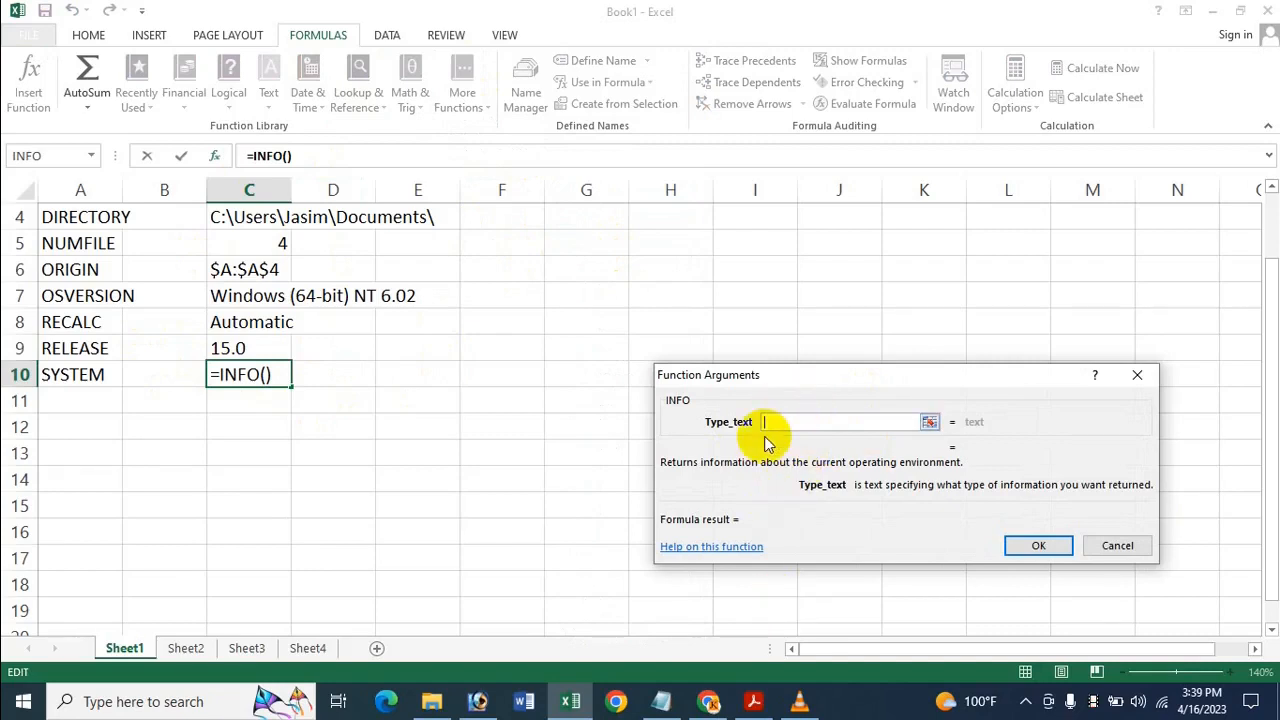
{"action": "type", "text": "\""}
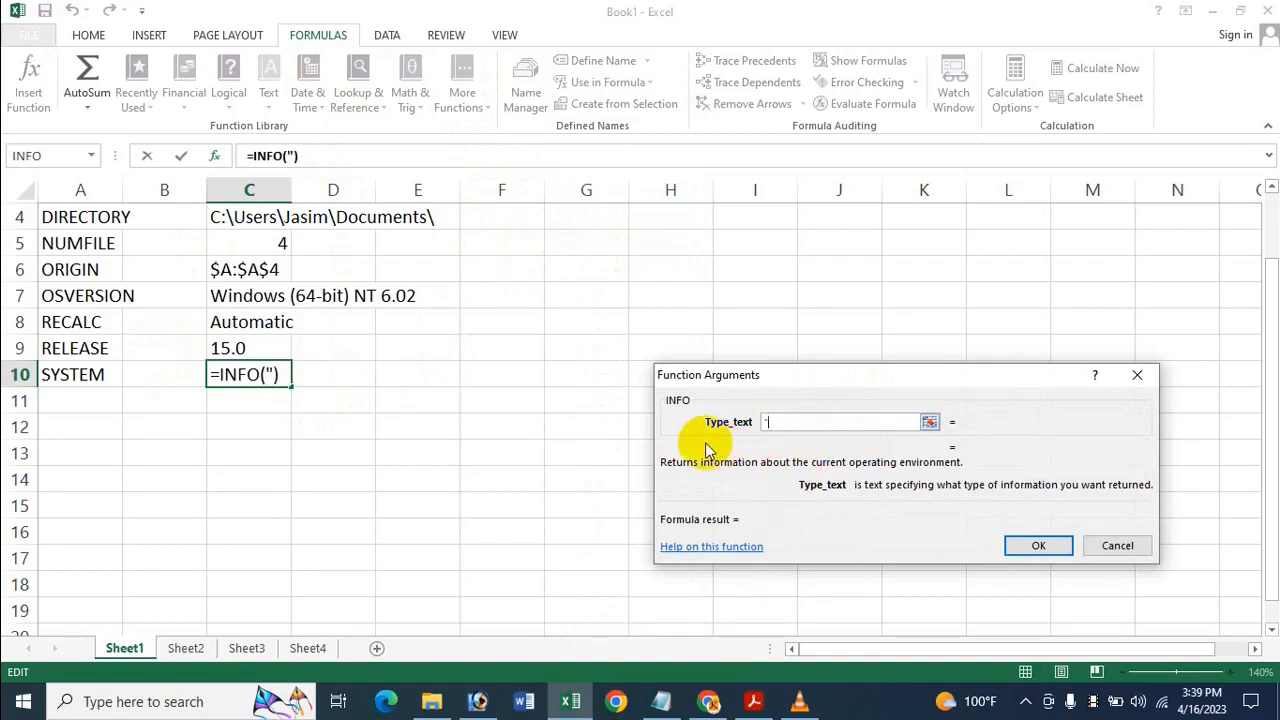
{"action": "type", "text": "syst"}
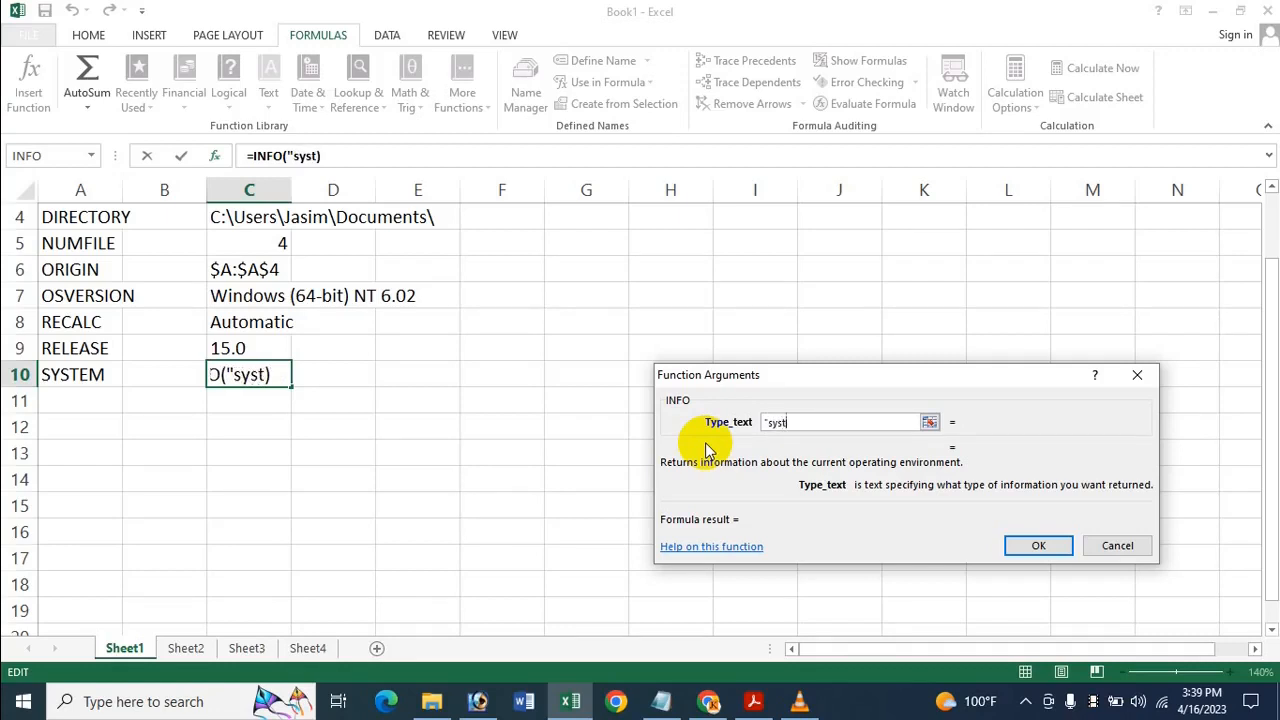
{"action": "type", "text": "e"}
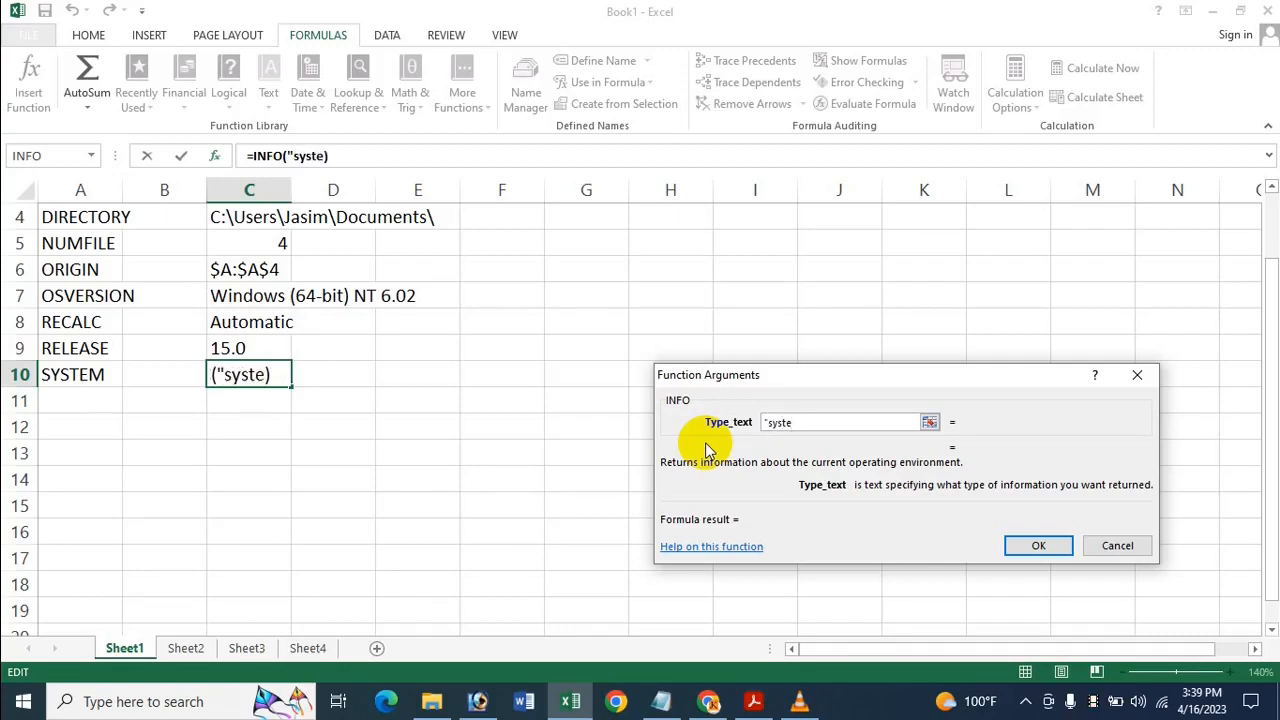
{"action": "type", "text": "m"}
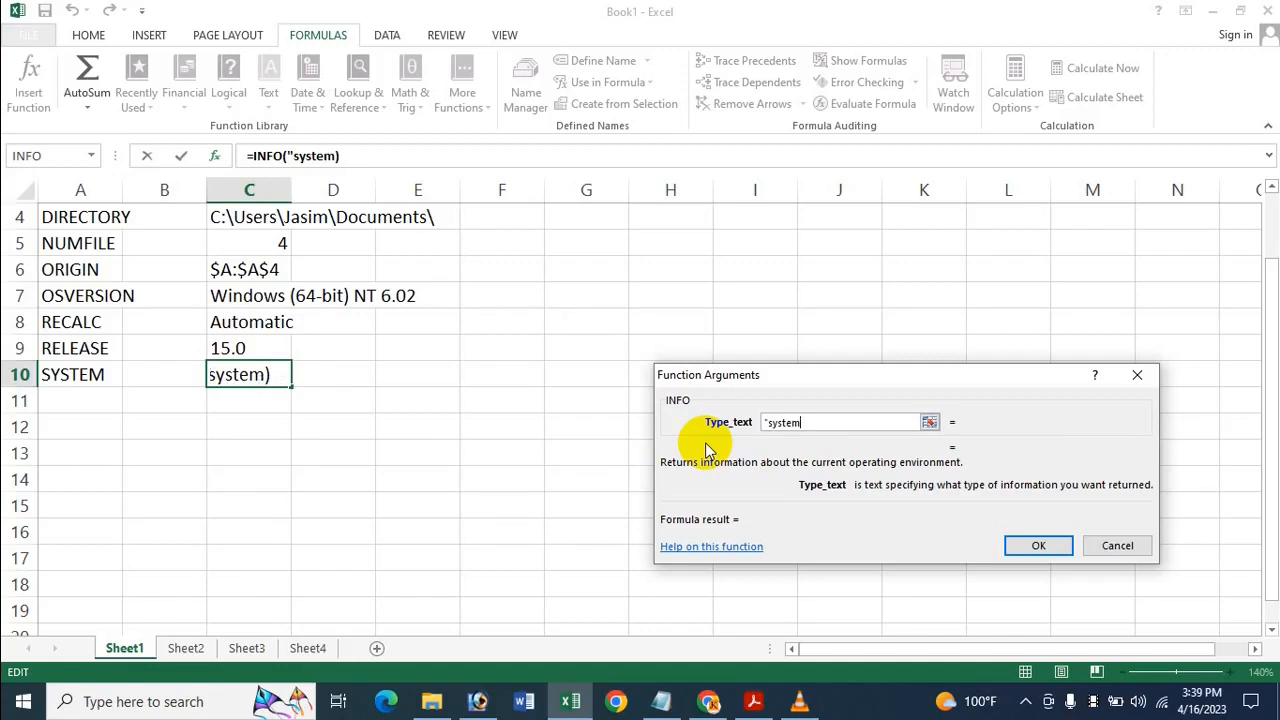
{"action": "type", "text": "\""}
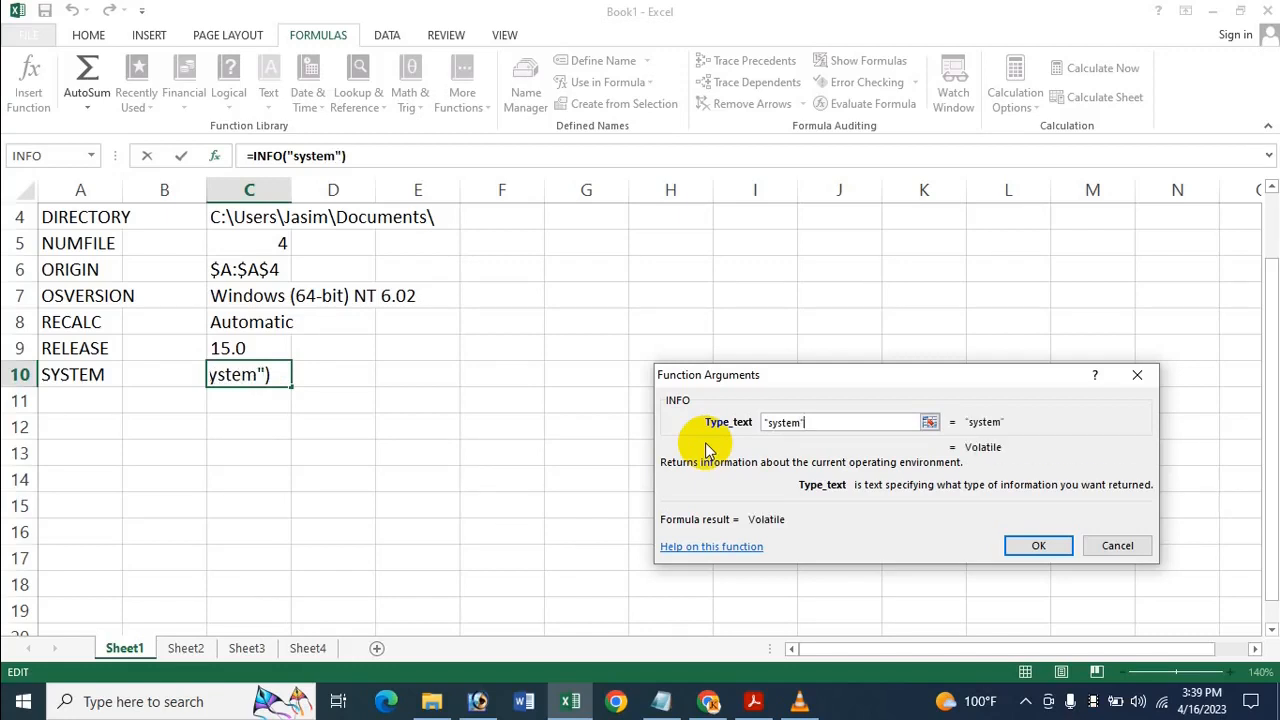
{"action": "key", "text": "Return"}
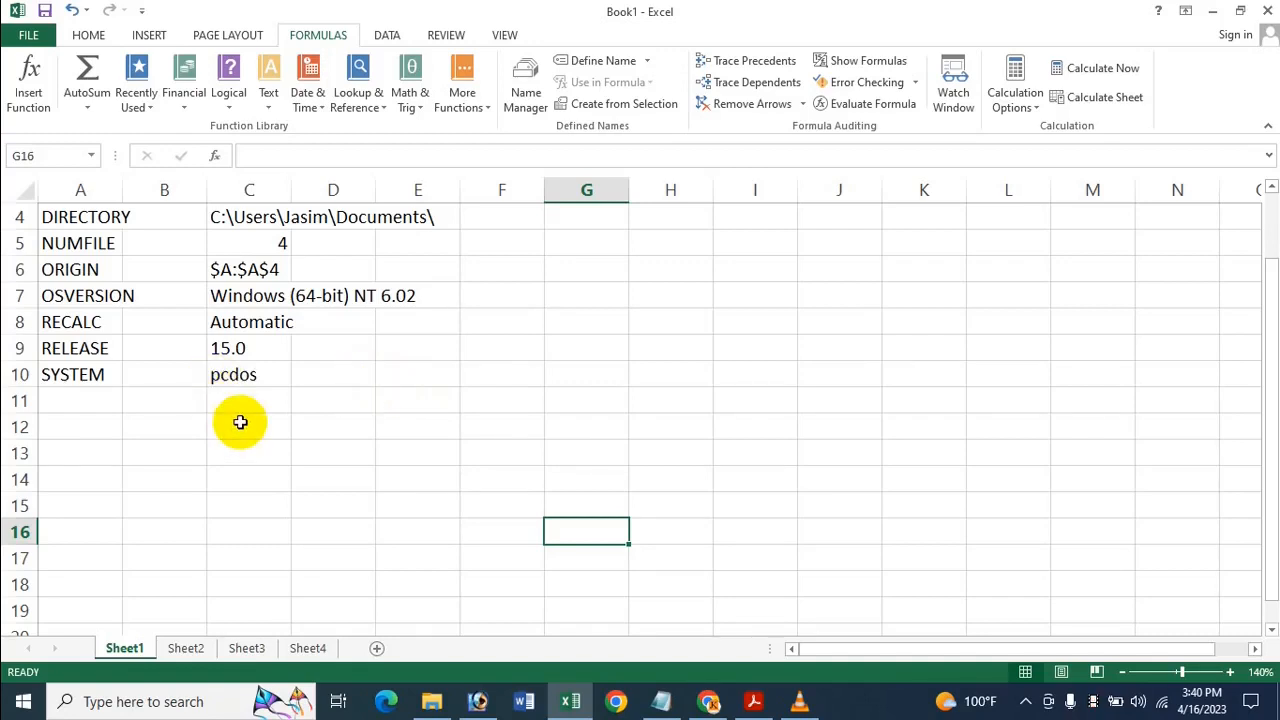
- Move the highlighted N heading from F3 to G3
{"action": "scroll", "coordinate": [260, 460], "scroll_direction": "up", "scroll_amount": 1}
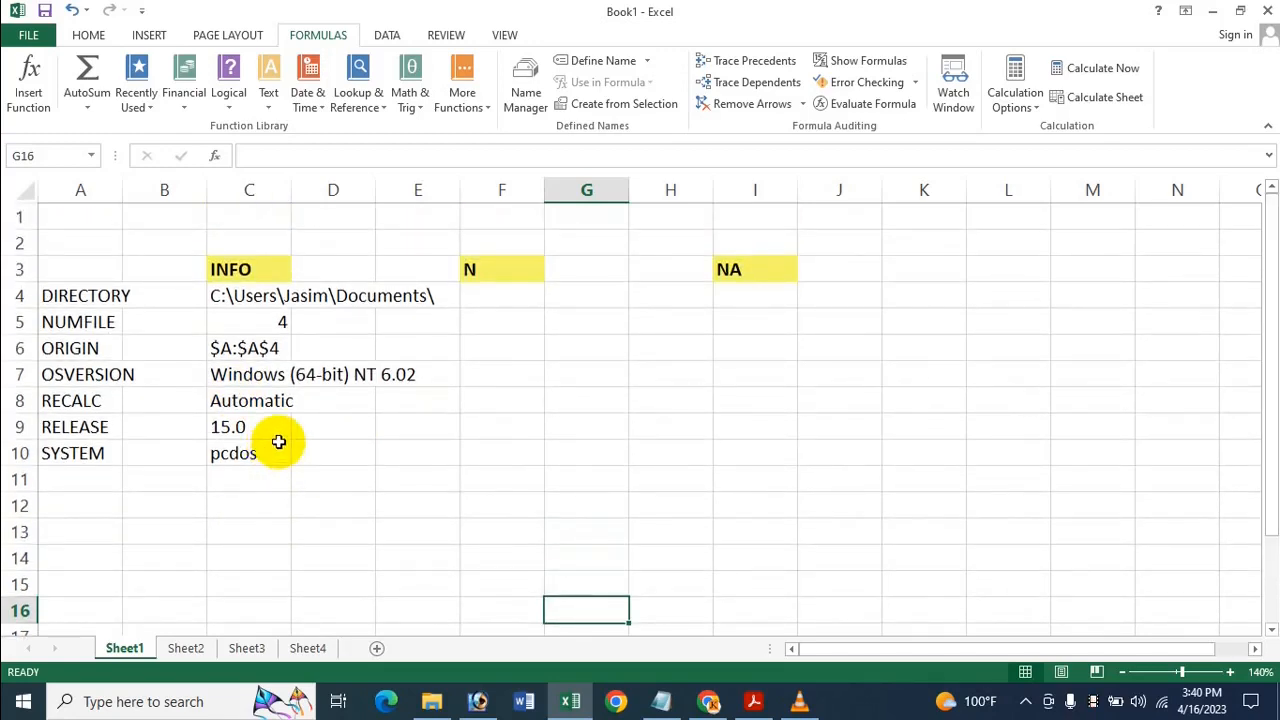
{"action": "left_click", "coordinate": [516, 308]}
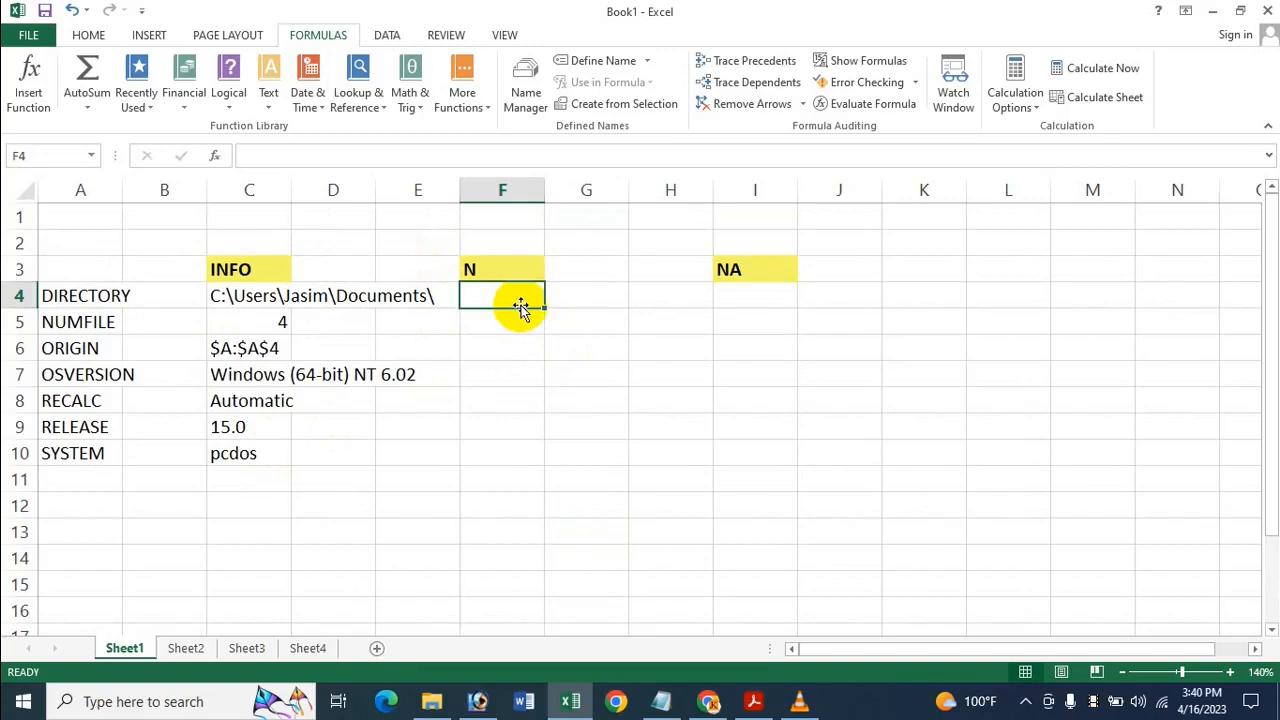
{"action": "left_click", "coordinate": [489, 263]}
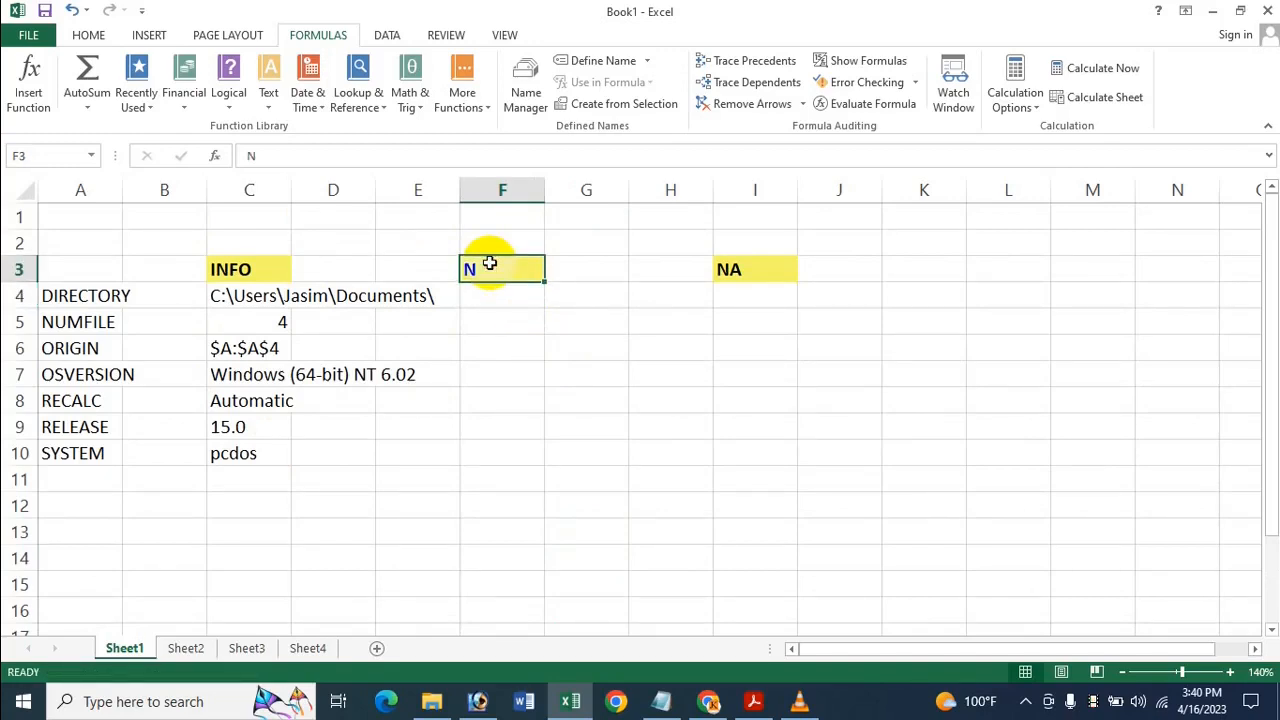
{"action": "key", "text": "ctrl+x"}
{"action": "left_click", "coordinate": [583, 271]}
{"action": "key", "text": "ctrl+v"}
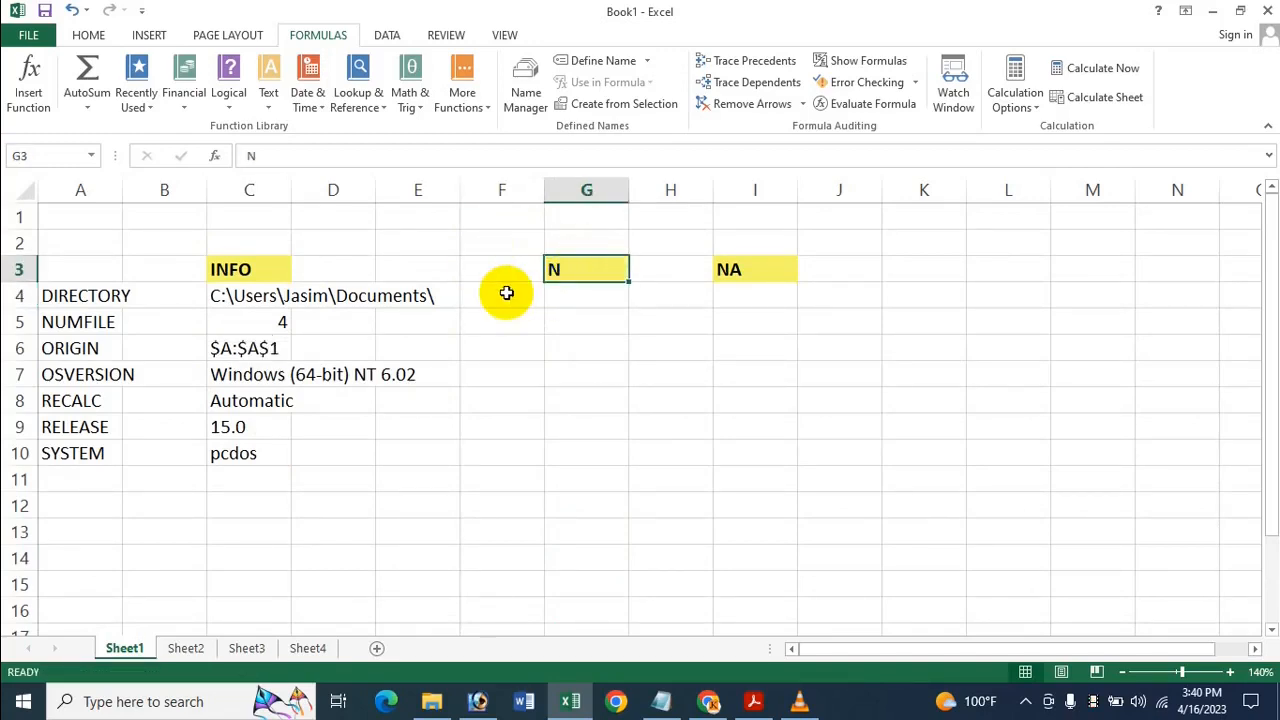
- Enter the sample values Icche, 6565 and 6546 in cells F4 to F6 for the N function
{"action": "left_click", "coordinate": [507, 293]}
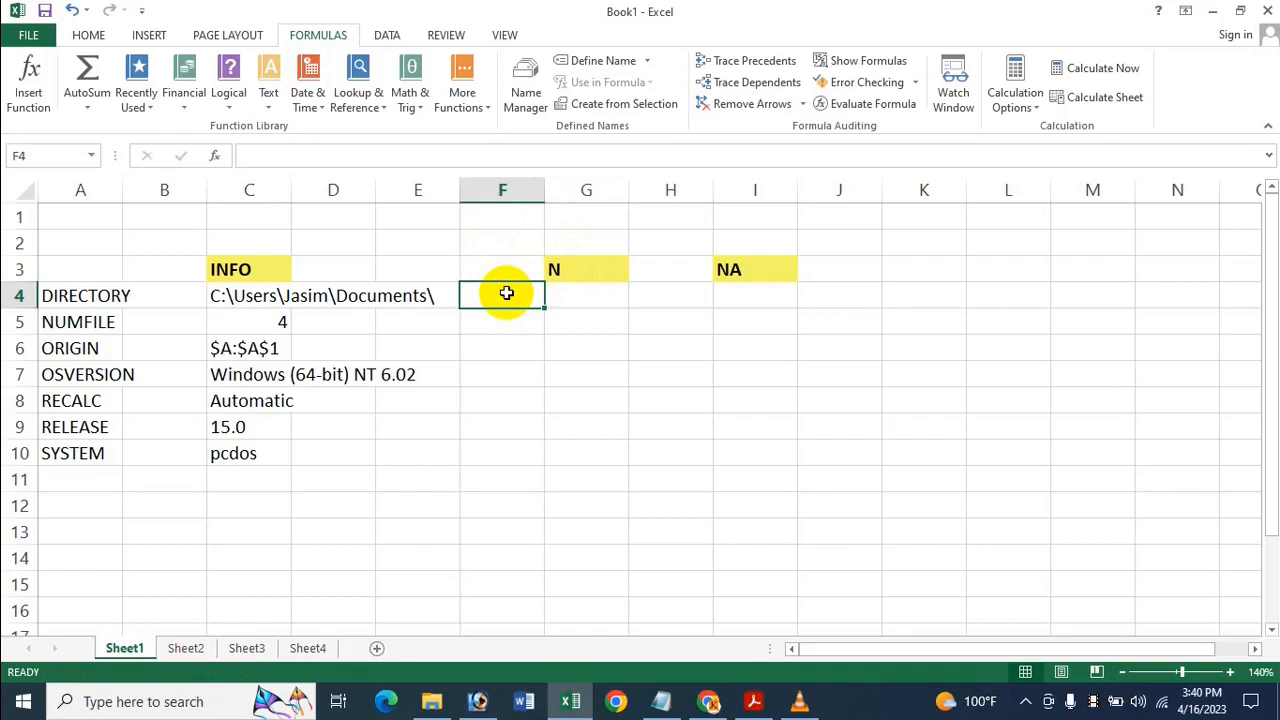
{"action": "type", "text": "Ic"}
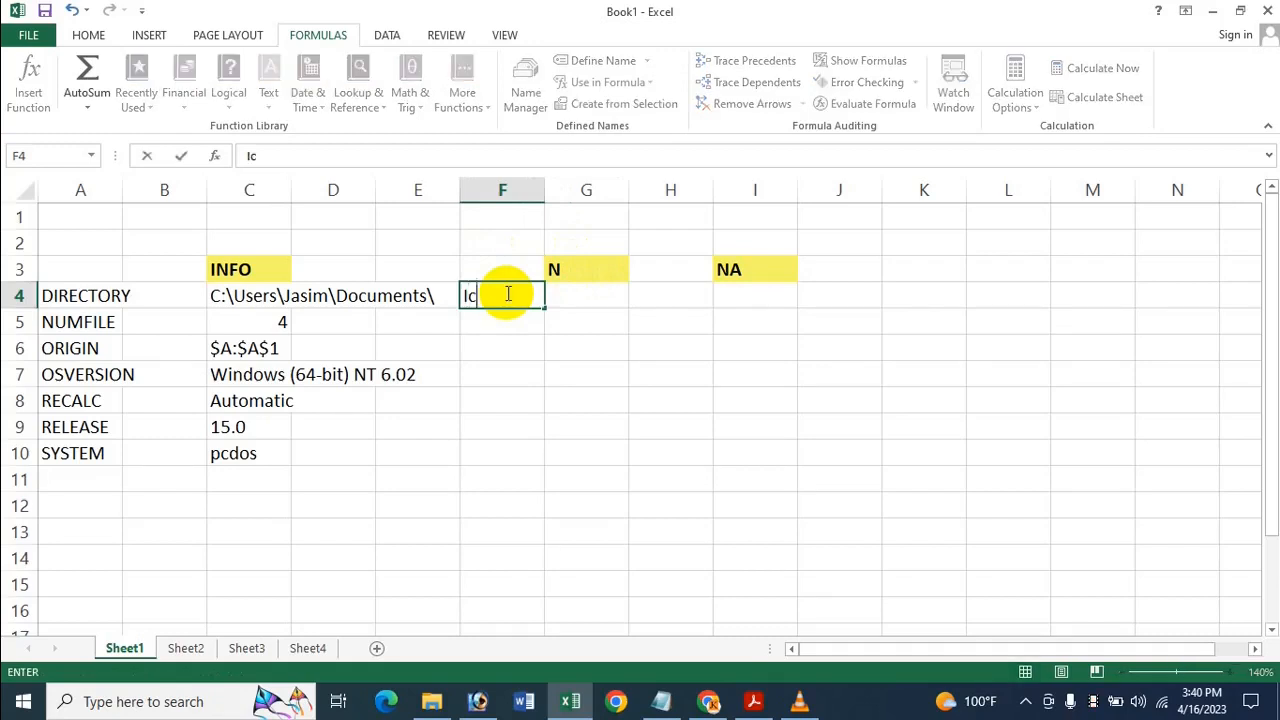
{"action": "type", "text": "che"}
{"action": "key", "text": "Return"}
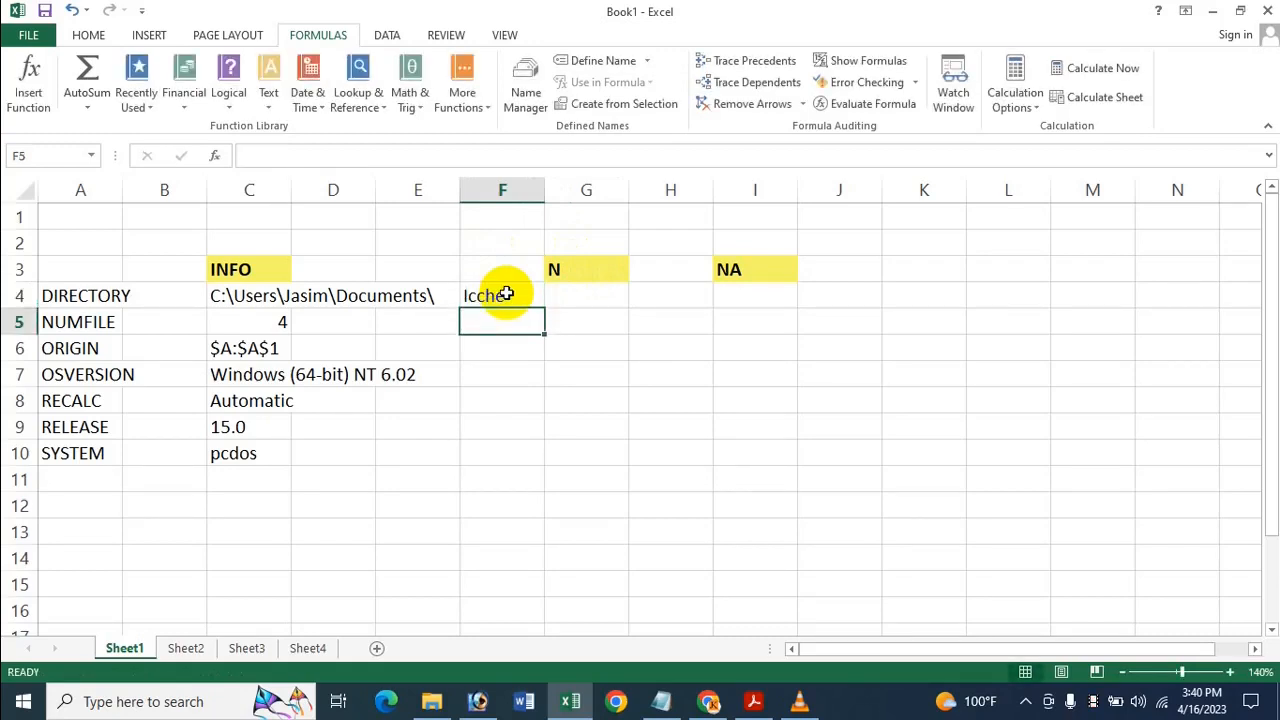
{"action": "type", "text": "6565"}
{"action": "key", "text": "Return"}
{"action": "type", "text": "6546"}
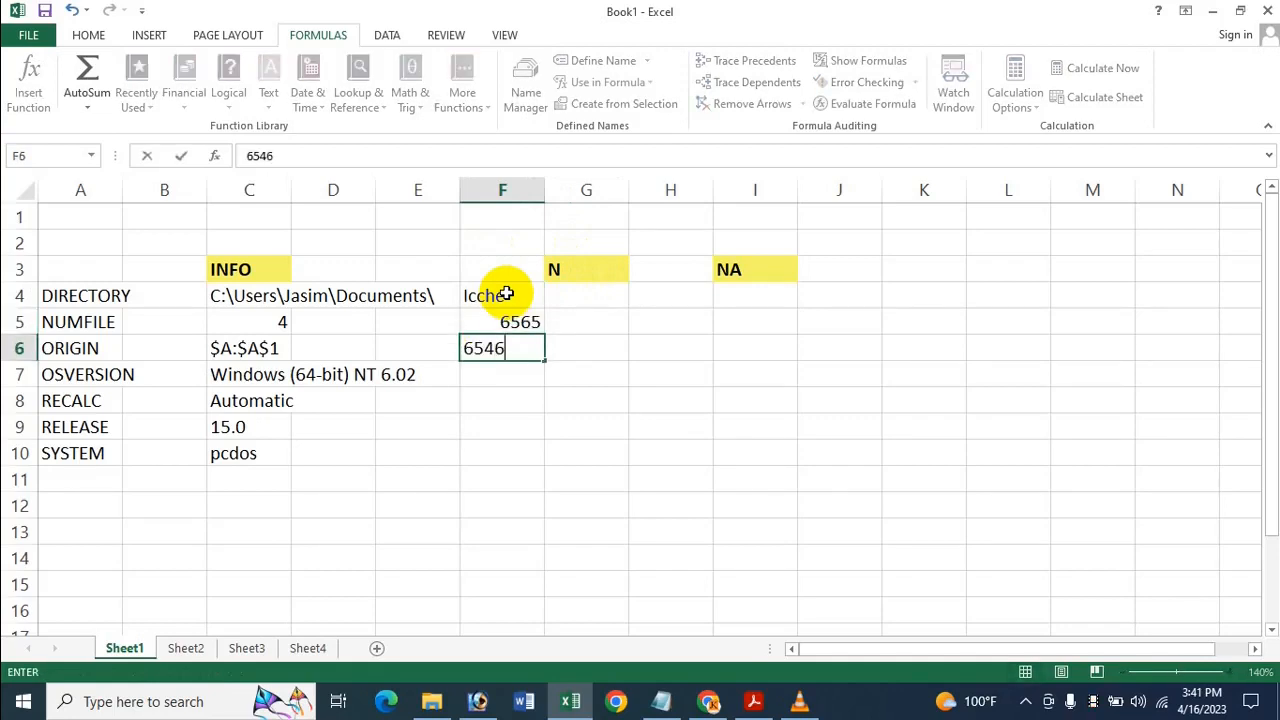
{"action": "key", "text": "ctrl+Return"}
{"action": "key", "text": "Down"}
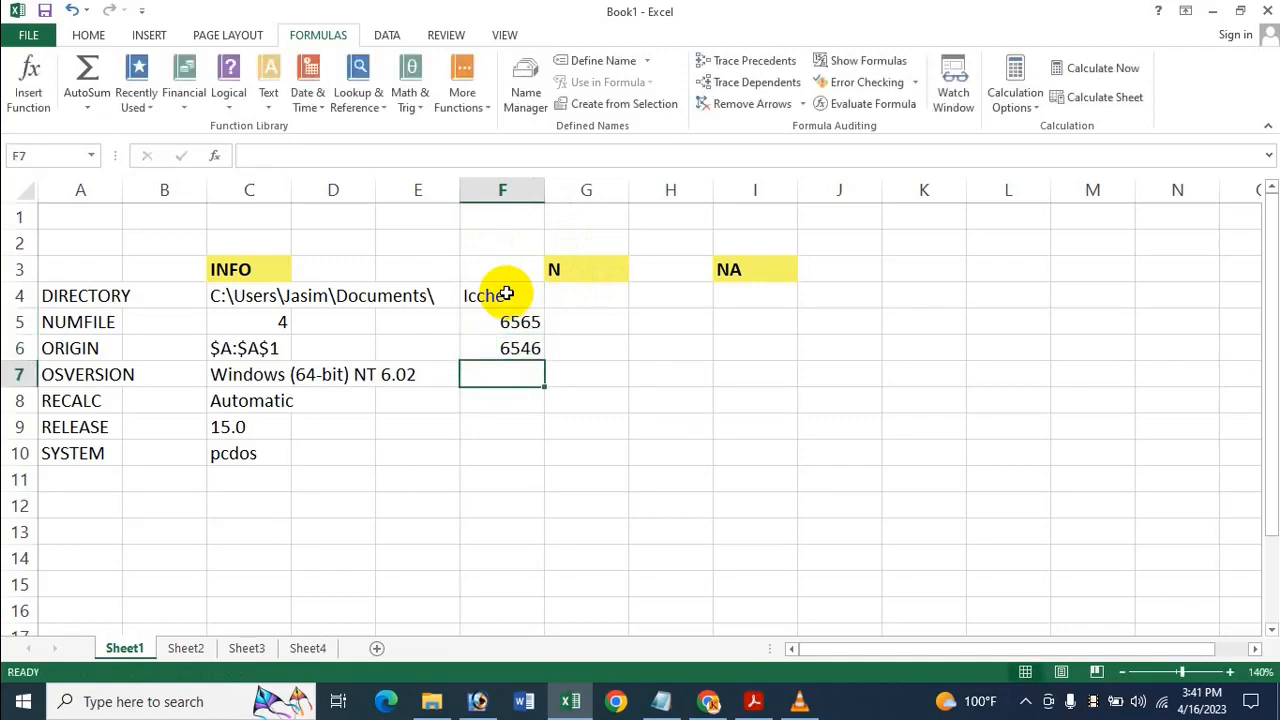
- Enter the logical values TRUE in F7 and FALSE in F8 below the sample numbers
{"action": "type", "text": "True"}
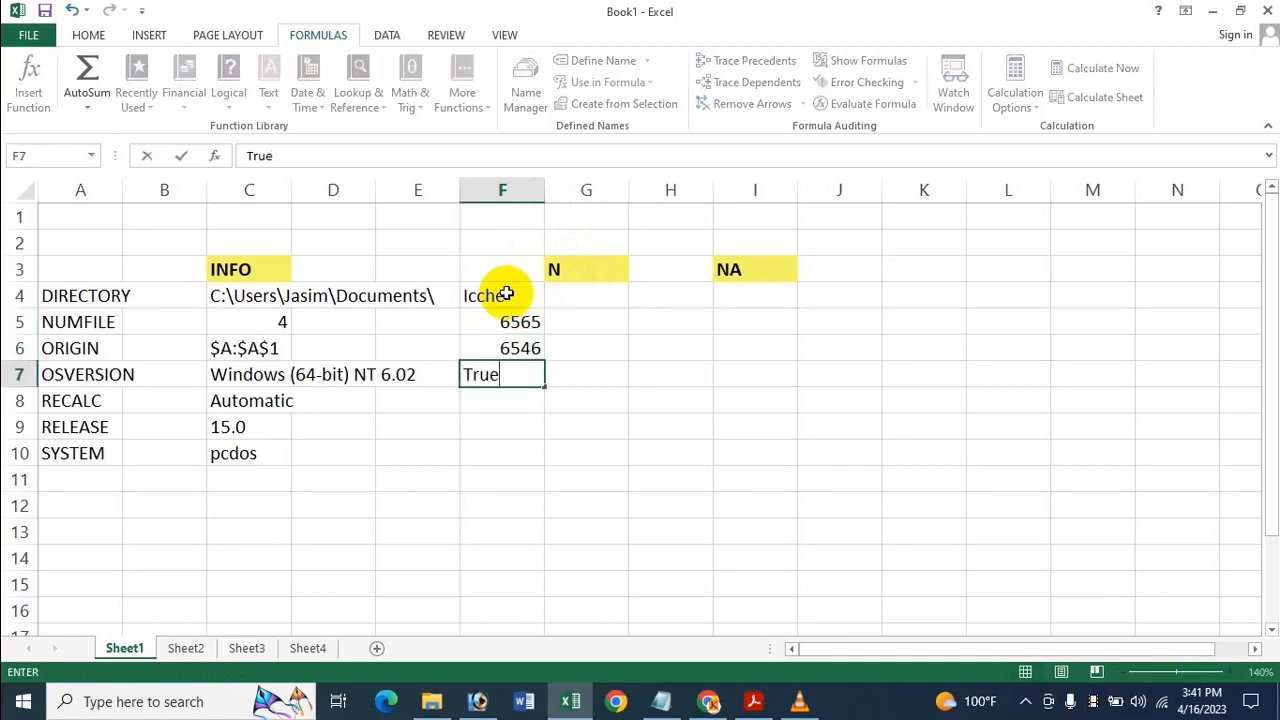
{"action": "key", "text": "Return"}
{"action": "type", "text": "Fa"}
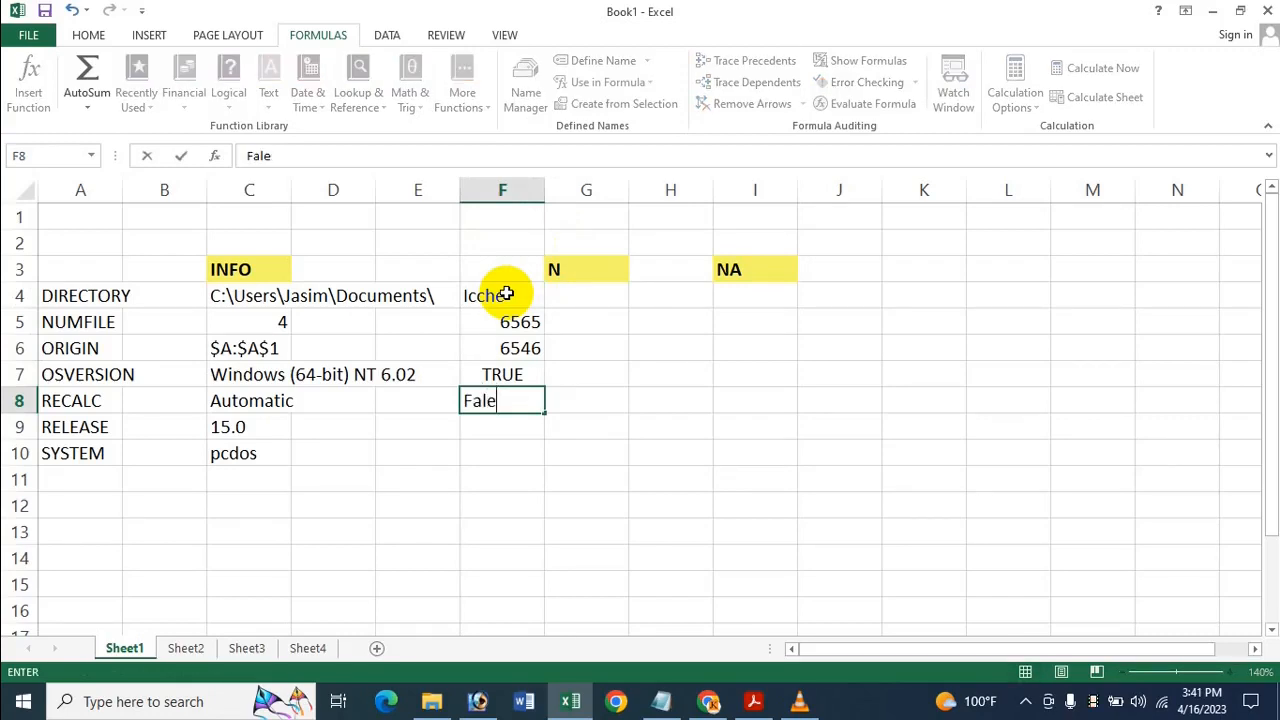
{"action": "type", "text": "lse"}
{"action": "key", "text": "Return"}
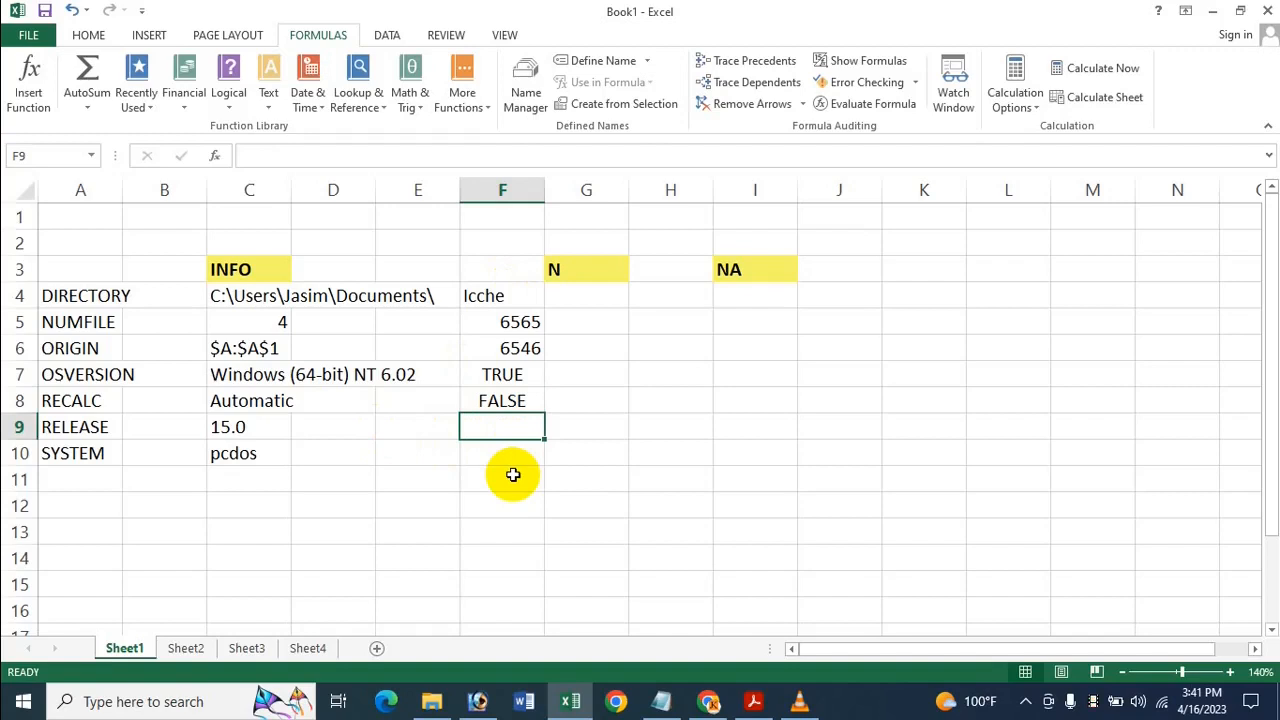
- Enter the sample dates 4/5/2022 in F9 and 4/16/2023 in F10 below the logical values
{"action": "mouse_move", "coordinate": [795, 702]}
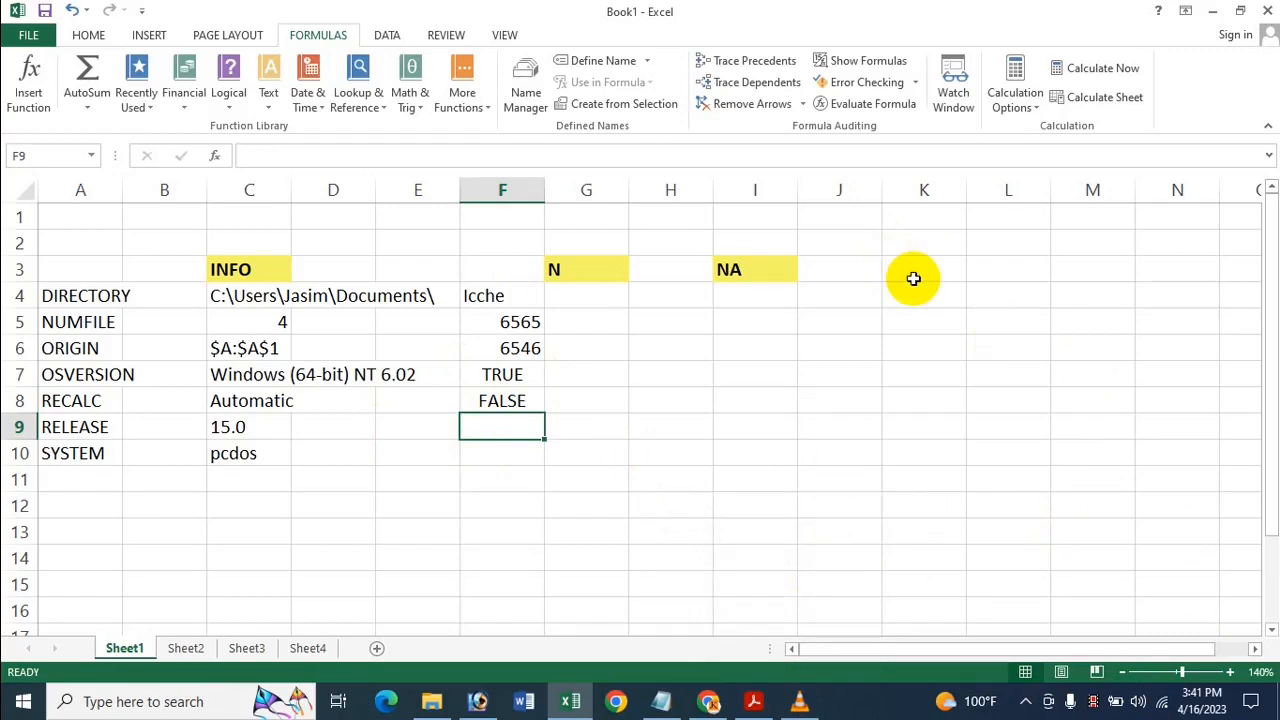
{"action": "type", "text": "4/5/"}
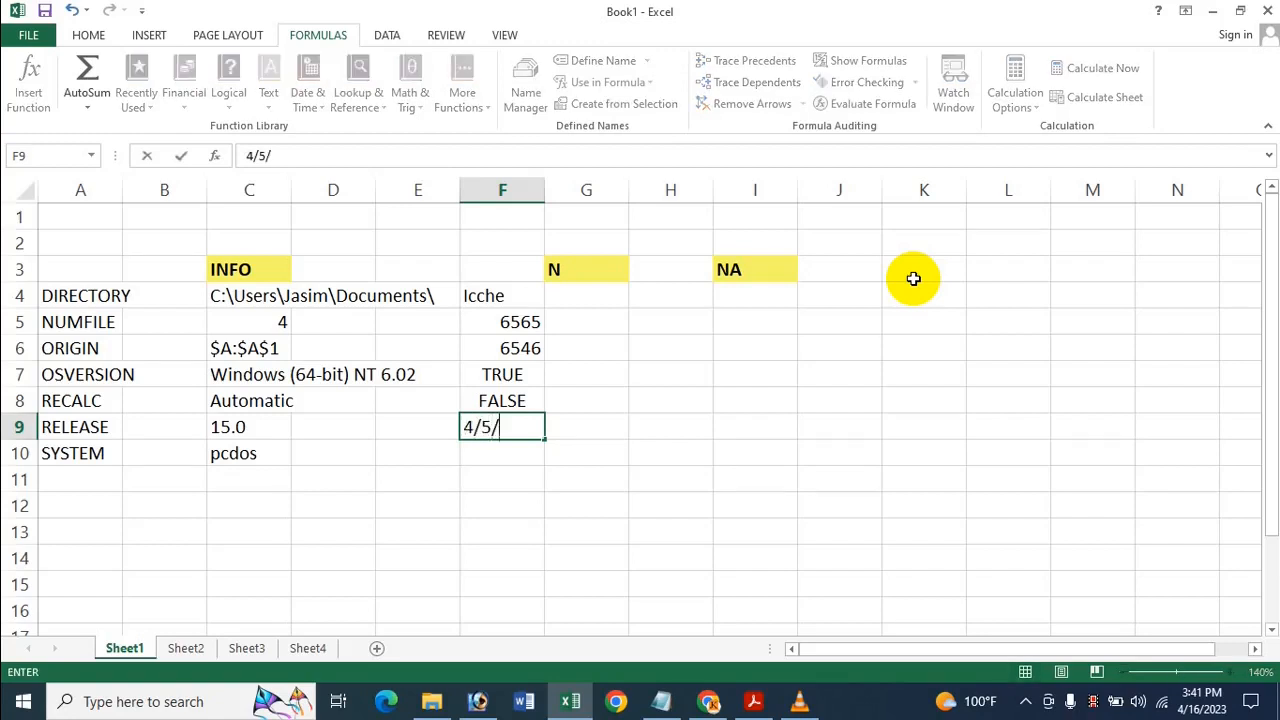
{"action": "type", "text": "2022"}
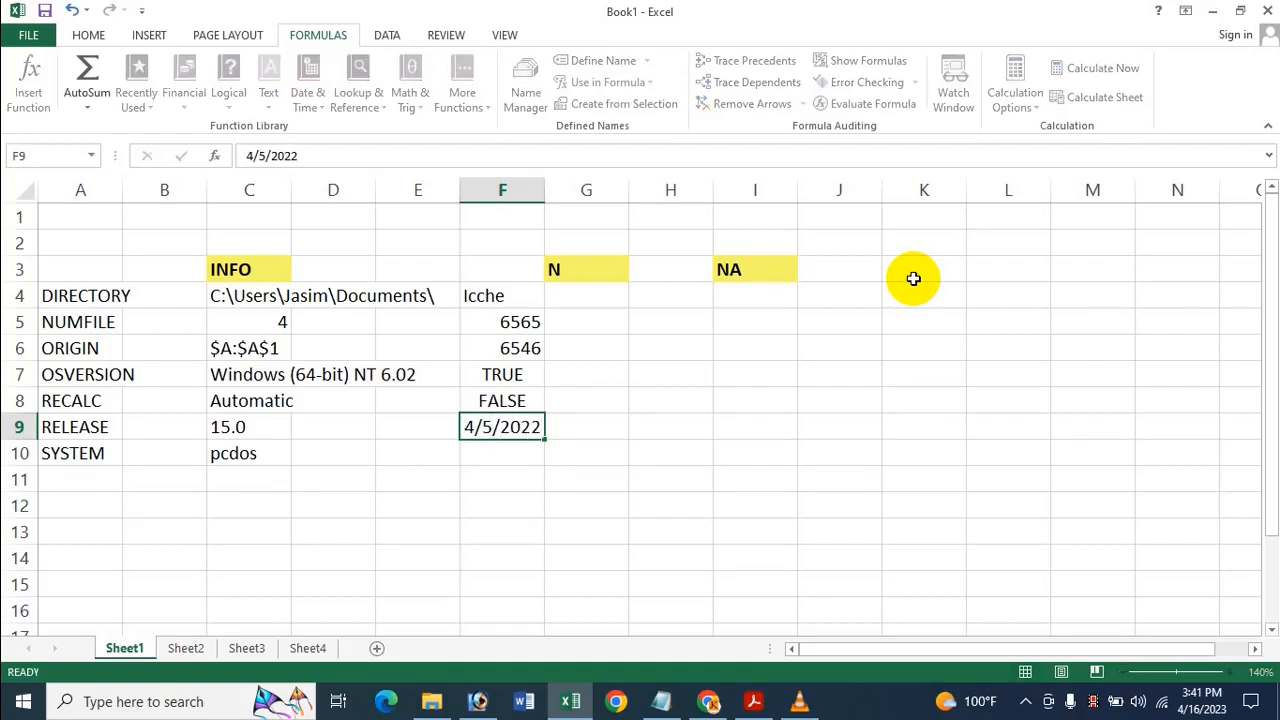
{"action": "key", "text": "Return"}
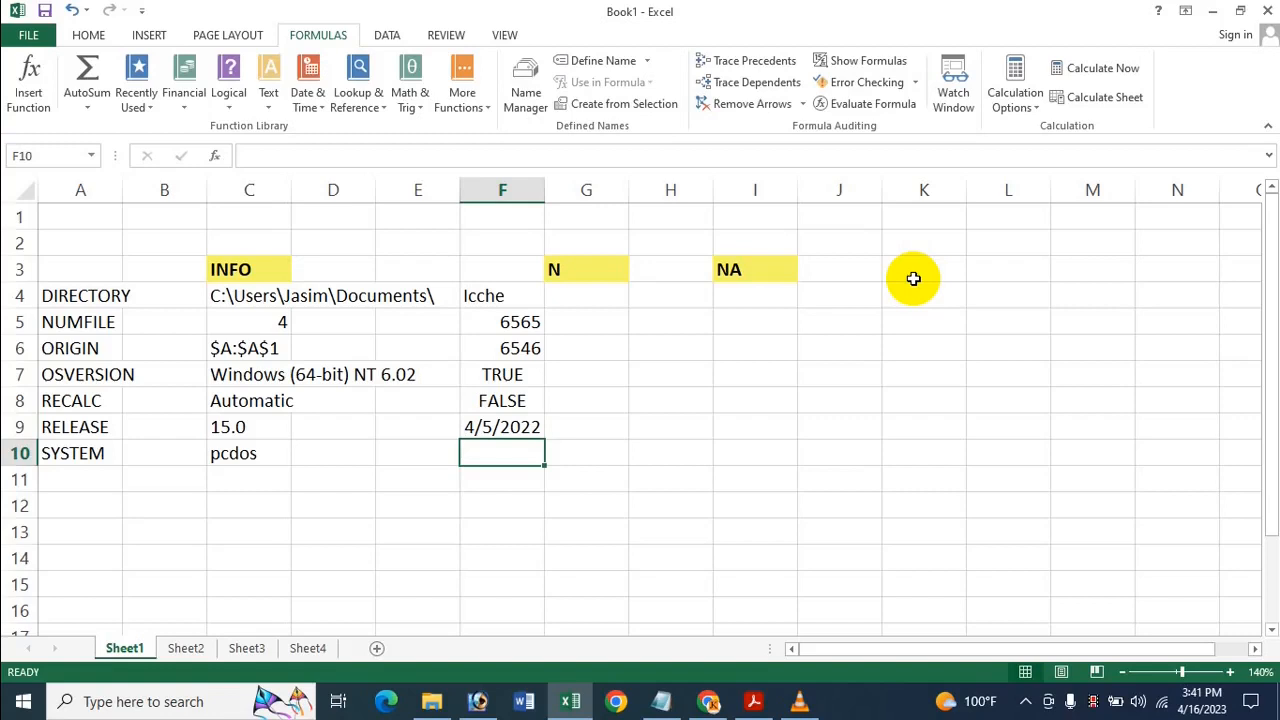
{"action": "type", "text": "4/1"}
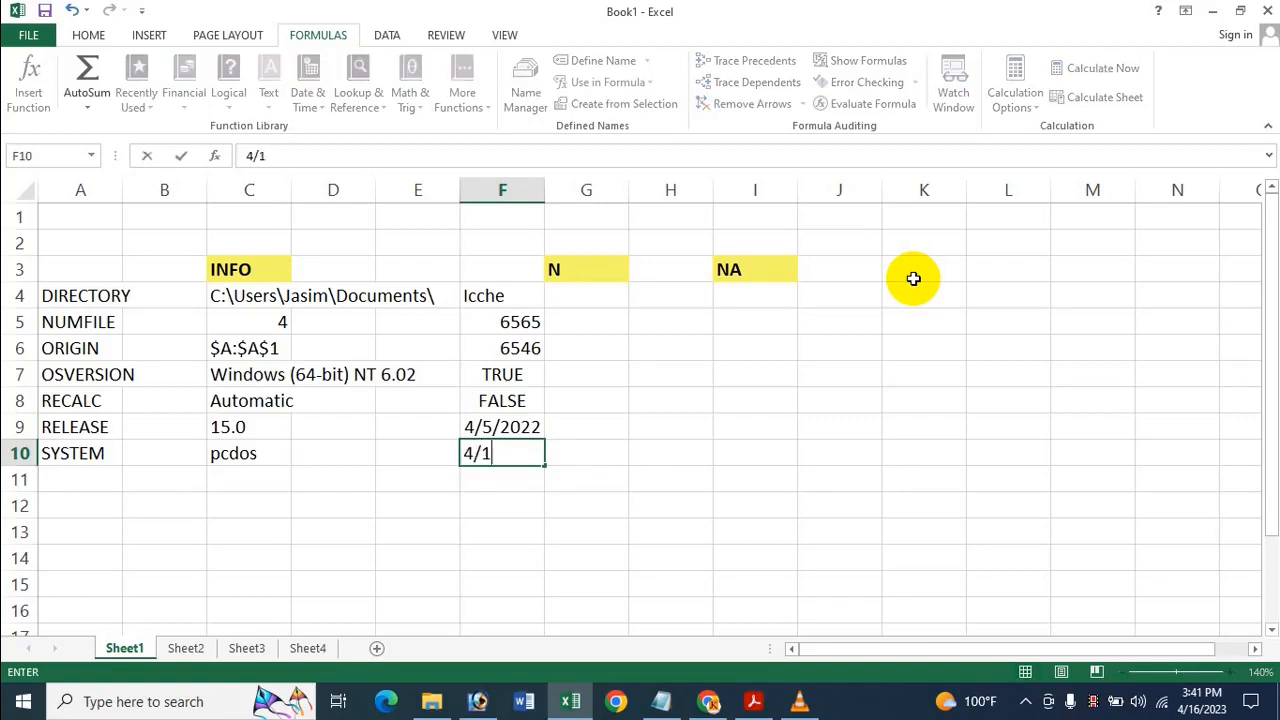
{"action": "type", "text": "6/2023"}
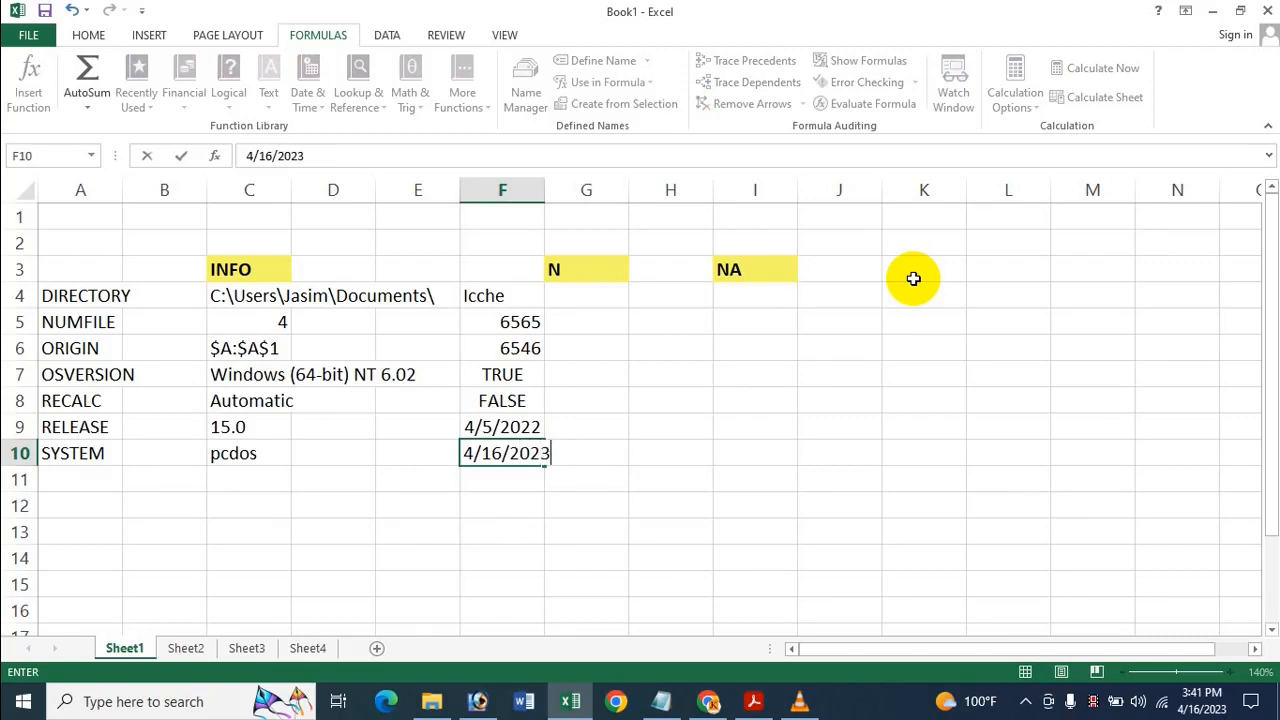
{"action": "key", "text": "Return"}
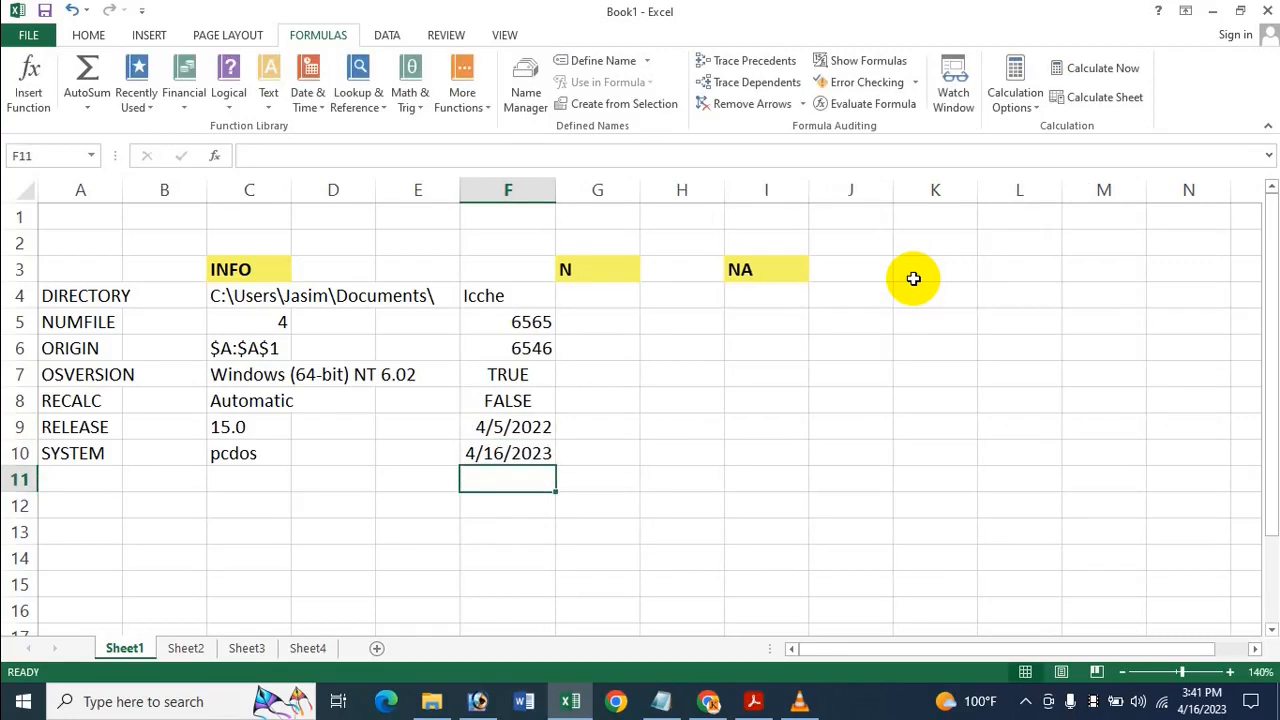
- Enter the formula =N(F4) in G4 and fill it down to G10 beside the sample values
{"action": "left_click", "coordinate": [596, 287]}
{"action": "type", "text": "="}
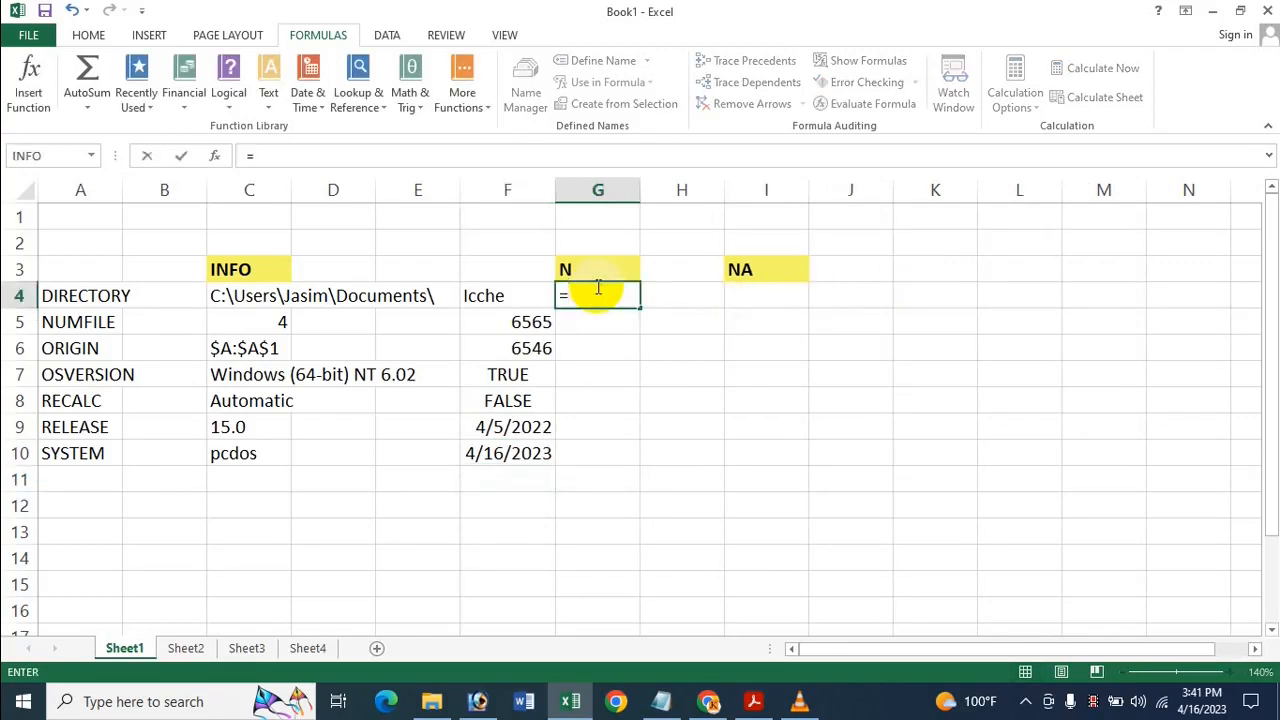
{"action": "type", "text": "N("}
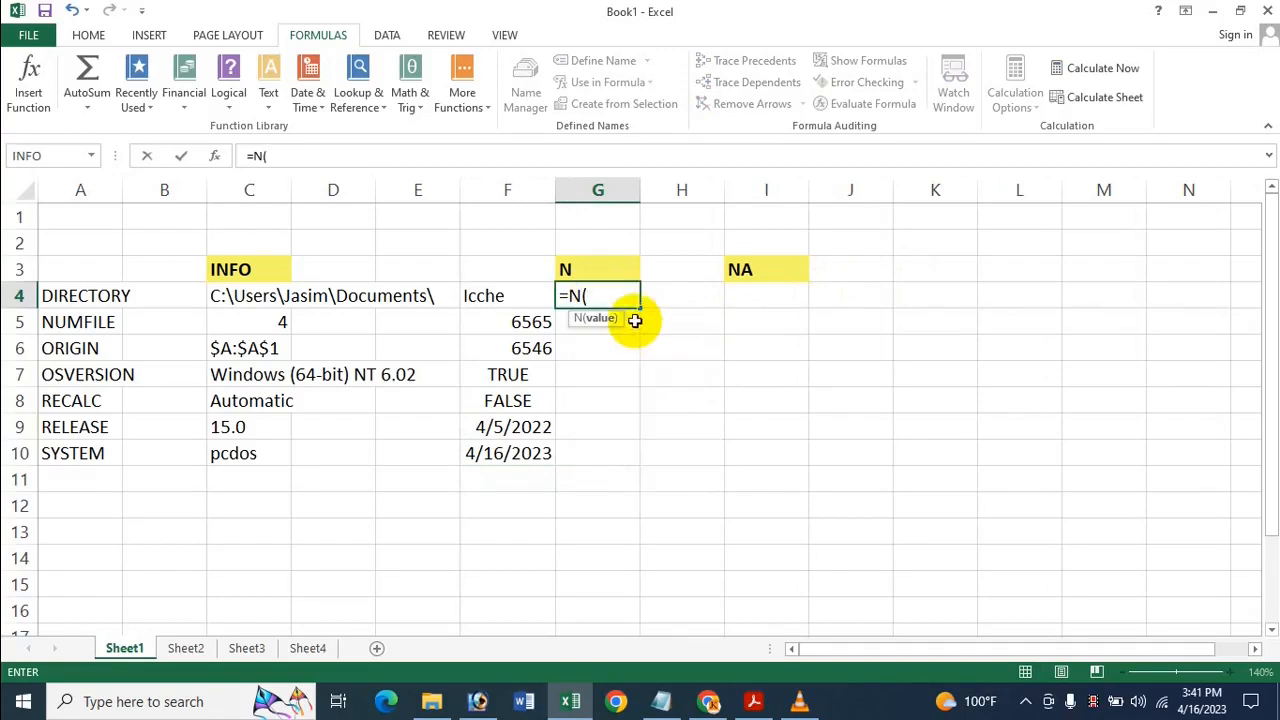
{"action": "left_click", "coordinate": [490, 297]}
{"action": "key", "text": "Return"}
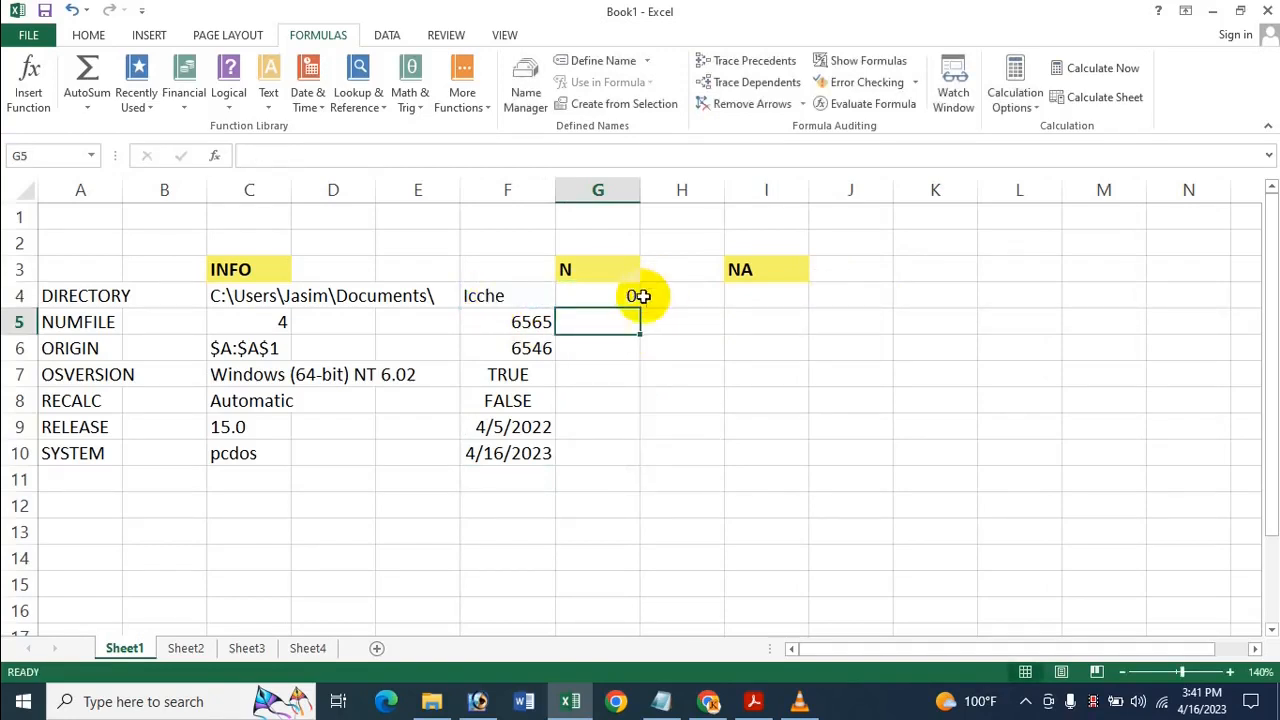
{"action": "left_click", "coordinate": [638, 296]}
{"action": "left_click_drag", "start_coordinate": [640, 307], "coordinate": [594, 456]}
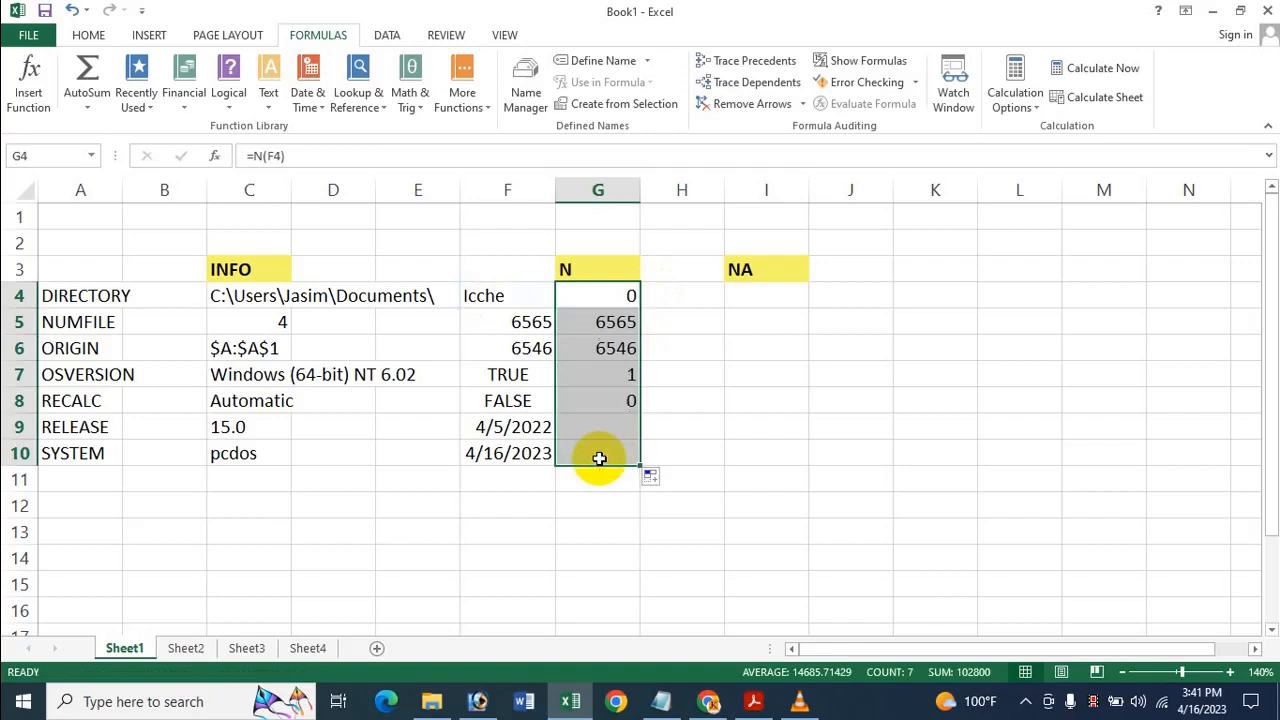
- Clear the N formulas from the range G4:G12
{"action": "left_click", "coordinate": [621, 343]}
{"action": "left_click", "coordinate": [503, 292]}
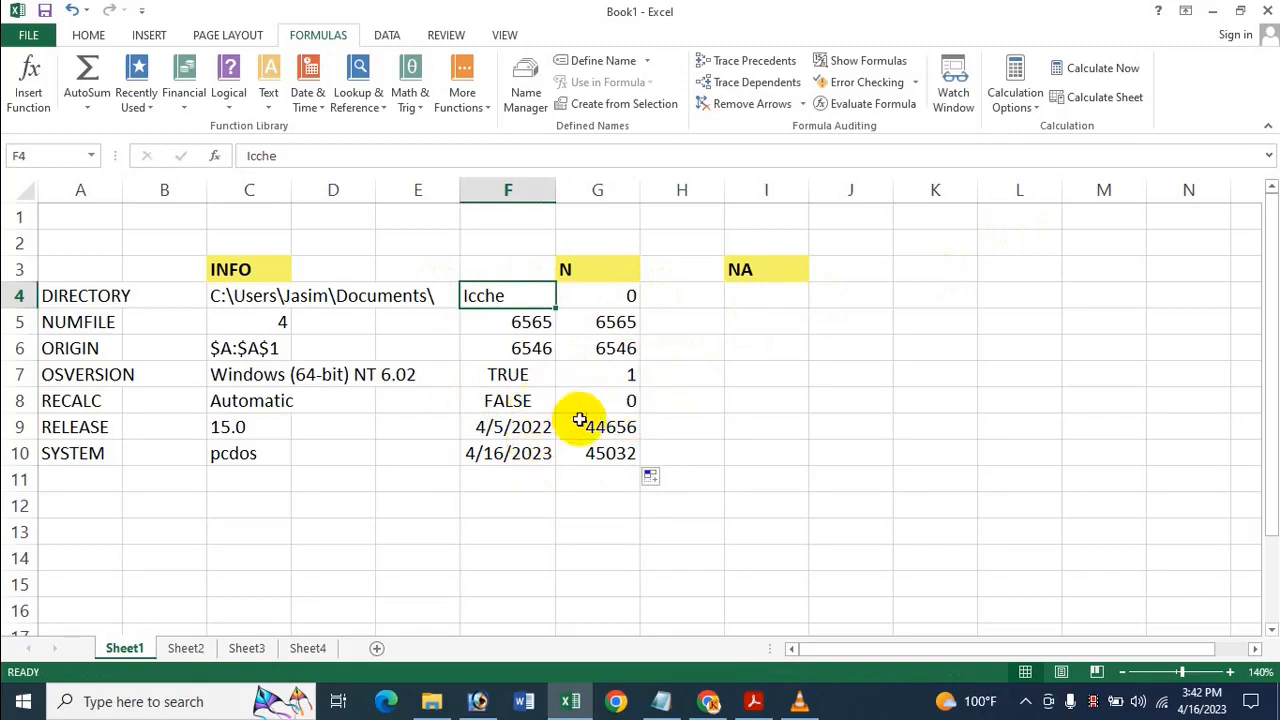
{"action": "left_click_drag", "start_coordinate": [525, 430], "coordinate": [523, 456]}
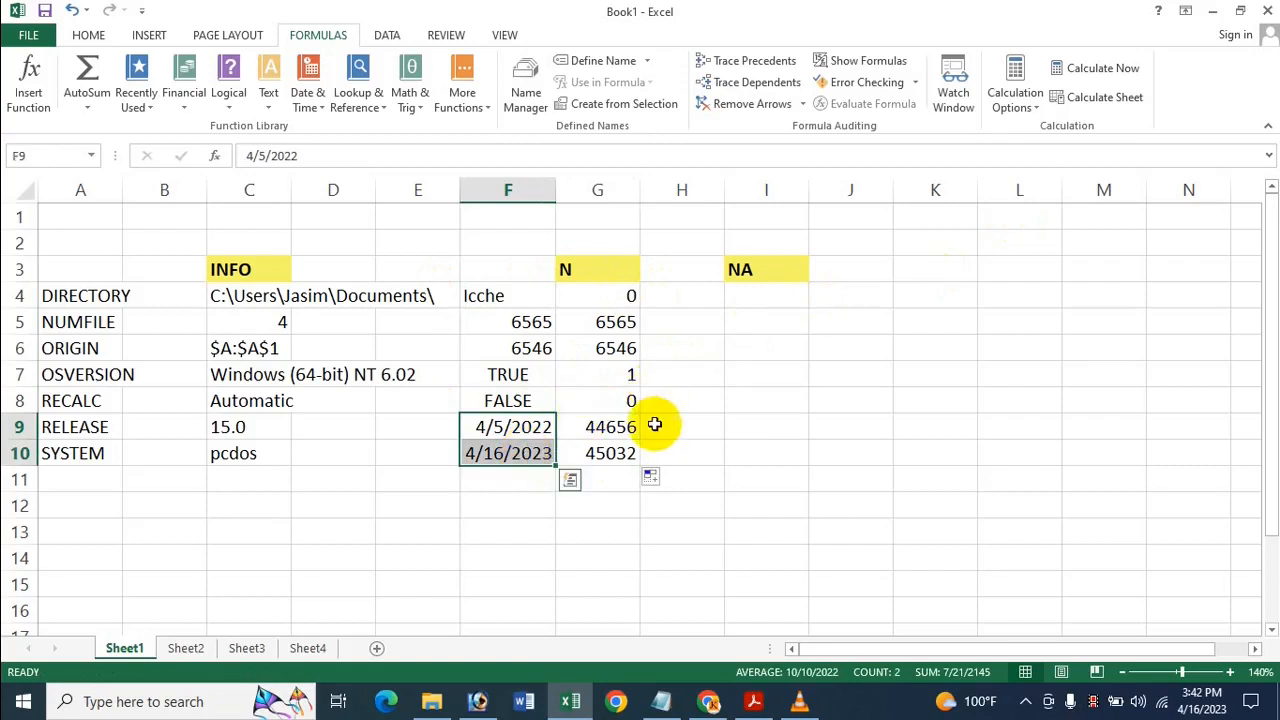
{"action": "left_click", "coordinate": [766, 453]}
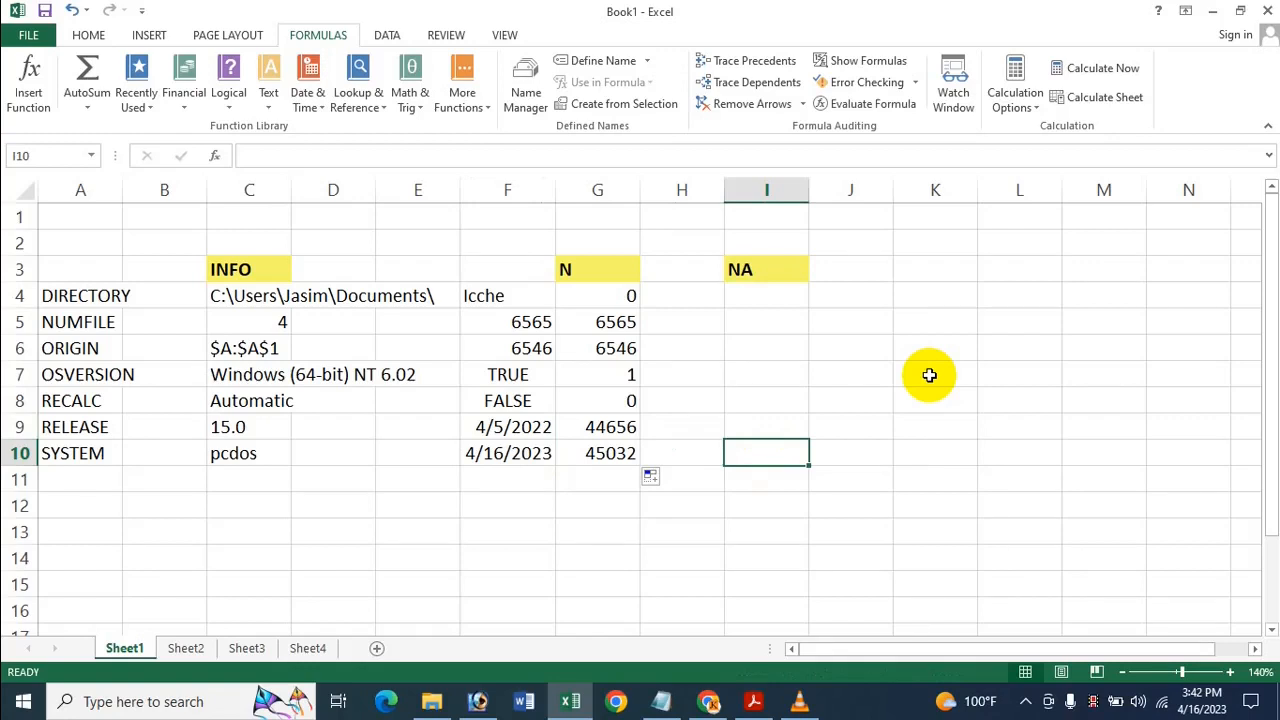
{"action": "left_click_drag", "start_coordinate": [609, 295], "coordinate": [600, 505]}
{"action": "key", "text": "Delete"}
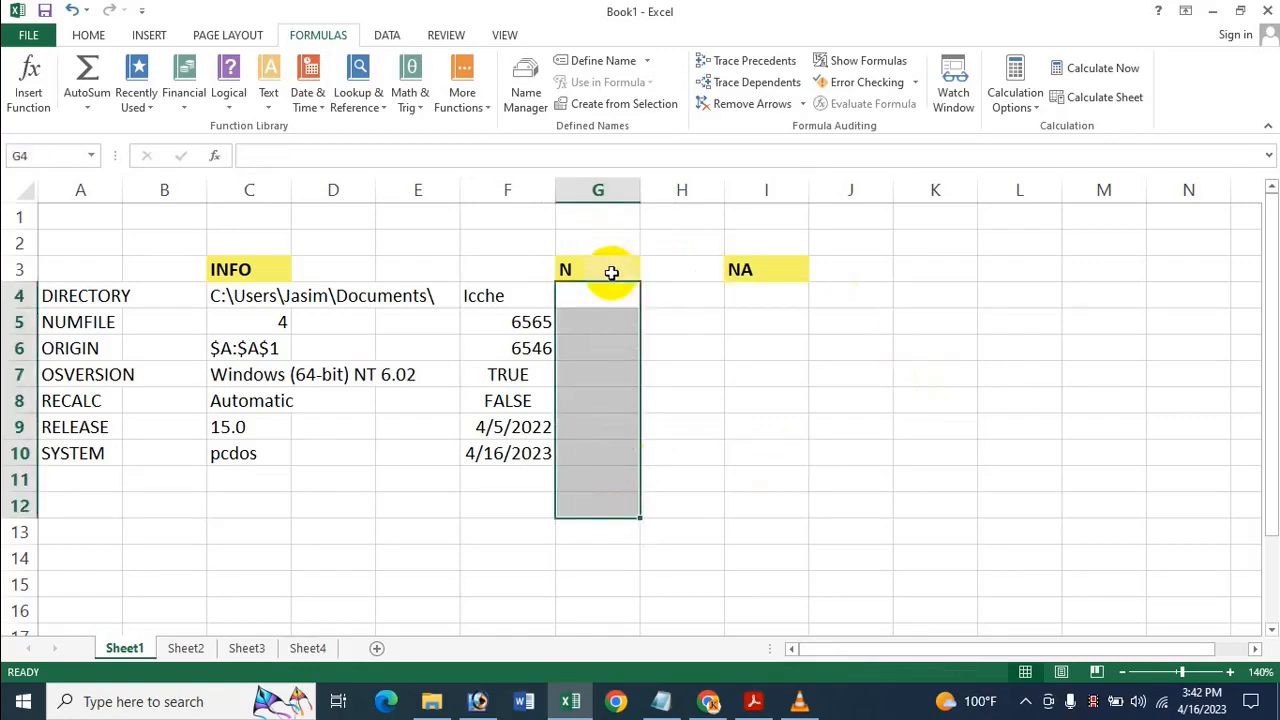
- Insert the N function in G4 through Function Arguments with Value set to F4, and fill it down to G10
{"action": "left_click", "coordinate": [605, 292]}
{"action": "left_click", "coordinate": [462, 92]}
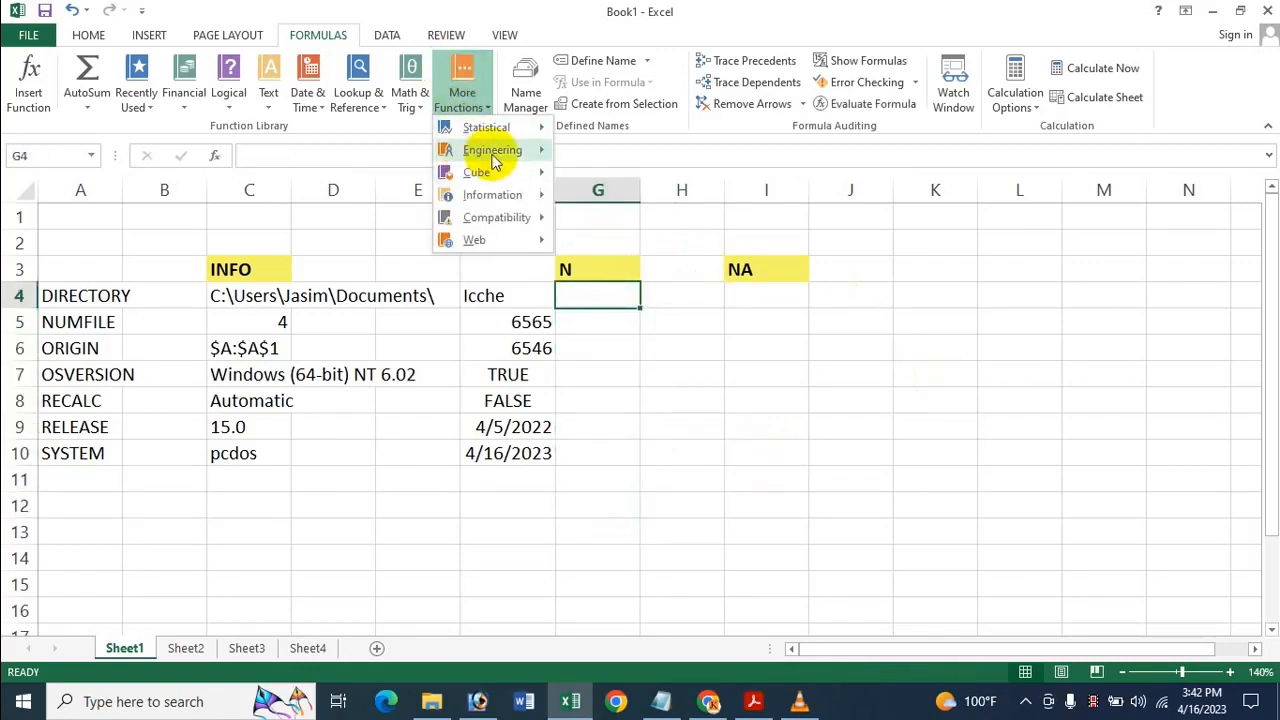
{"action": "mouse_move", "coordinate": [505, 194]}
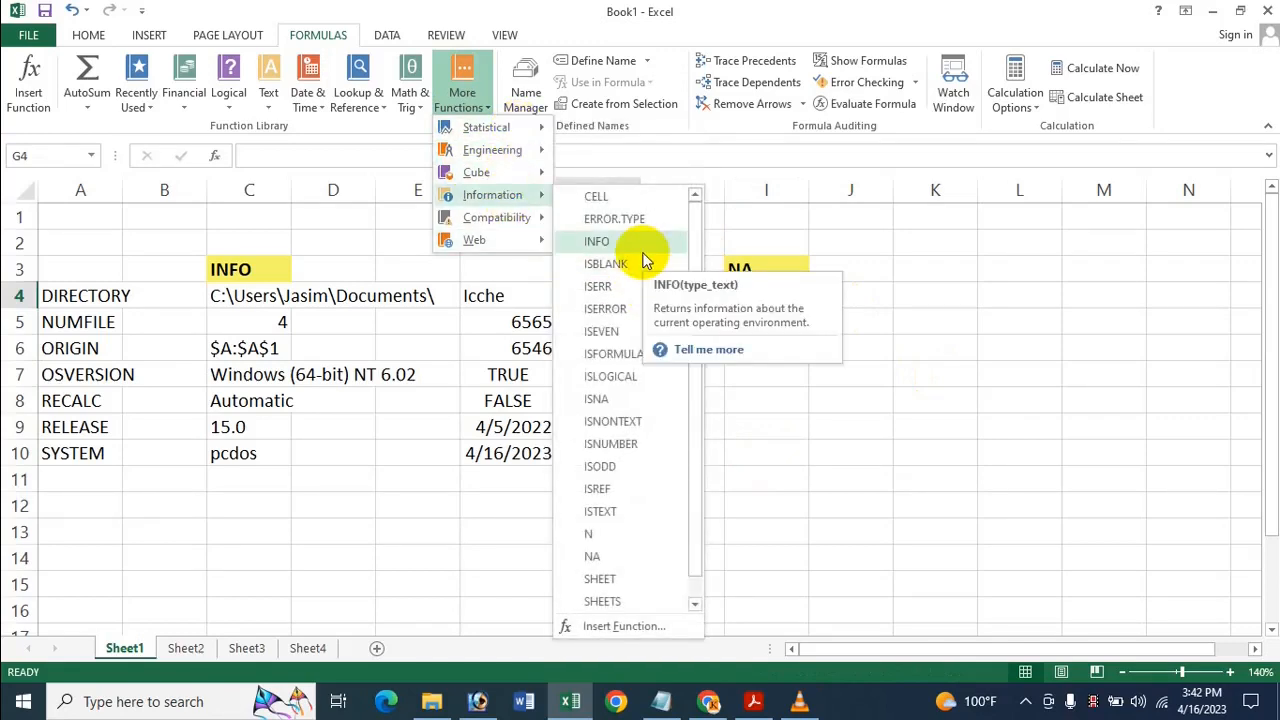
{"action": "left_click", "coordinate": [592, 533]}
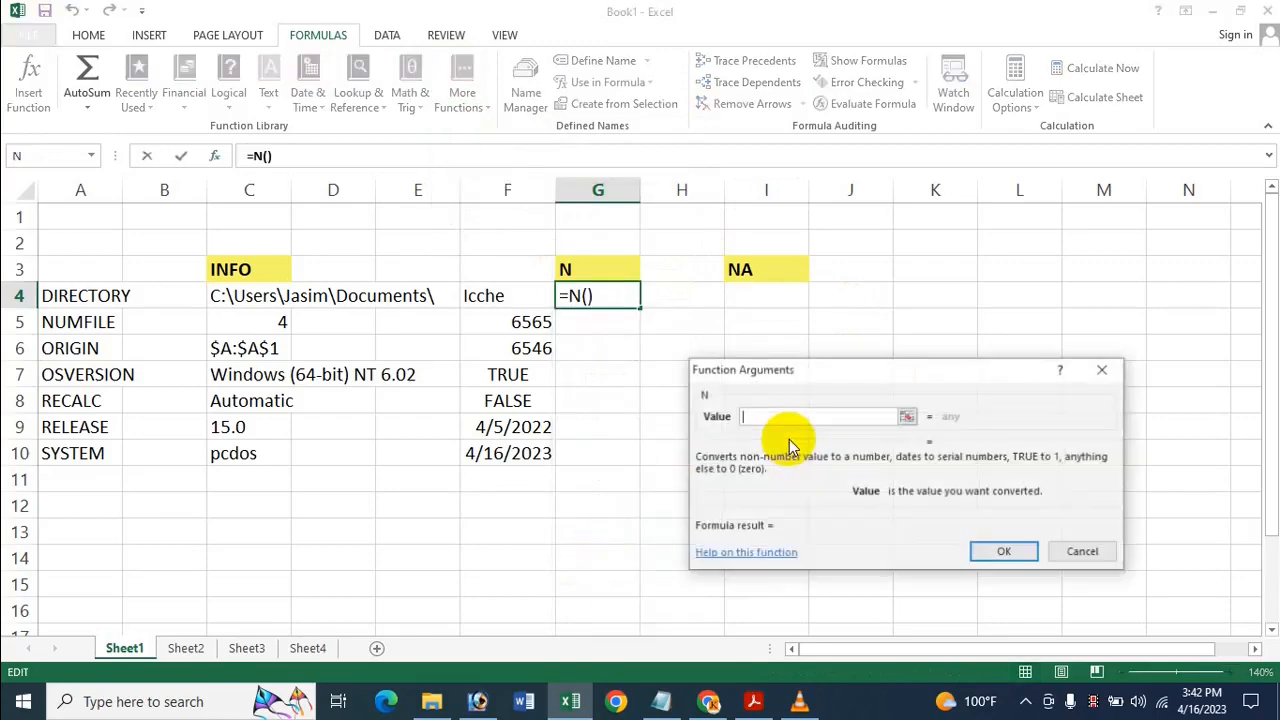
{"action": "left_click", "coordinate": [526, 286]}
{"action": "key", "text": "Return"}
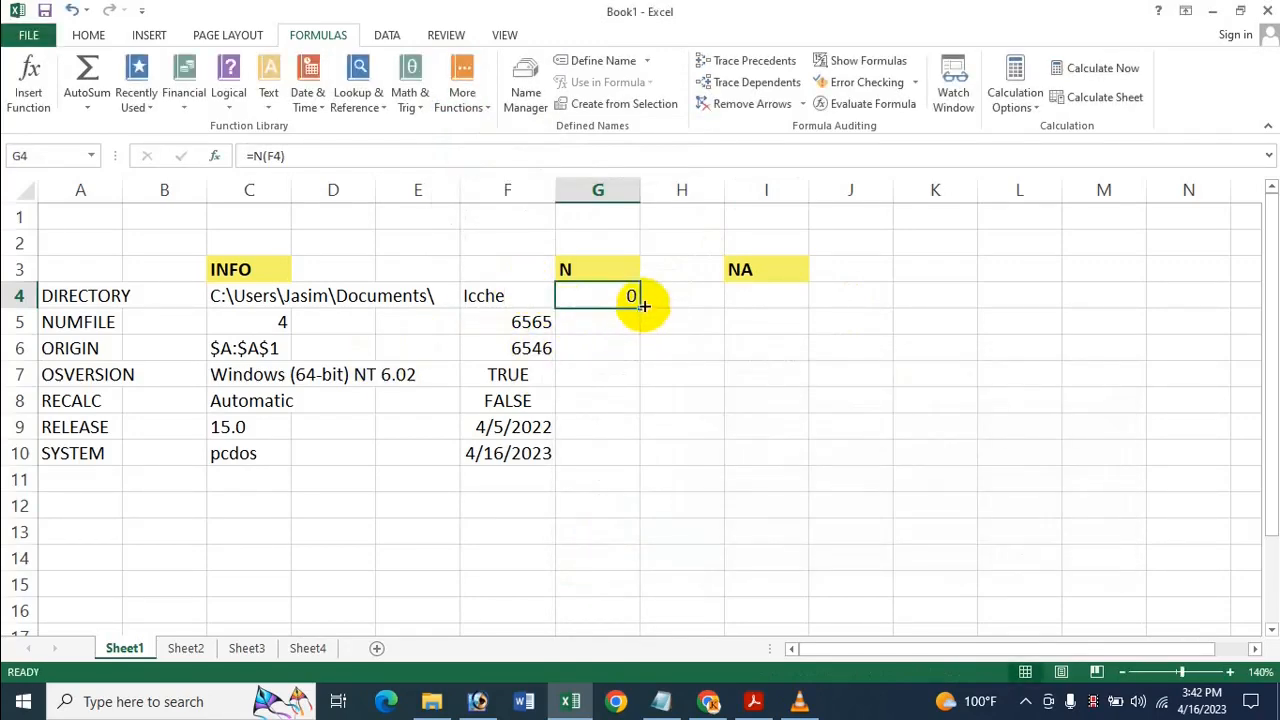
{"action": "left_click_drag", "start_coordinate": [640, 307], "coordinate": [616, 446]}
{"action": "double_click", "coordinate": [641, 441]}
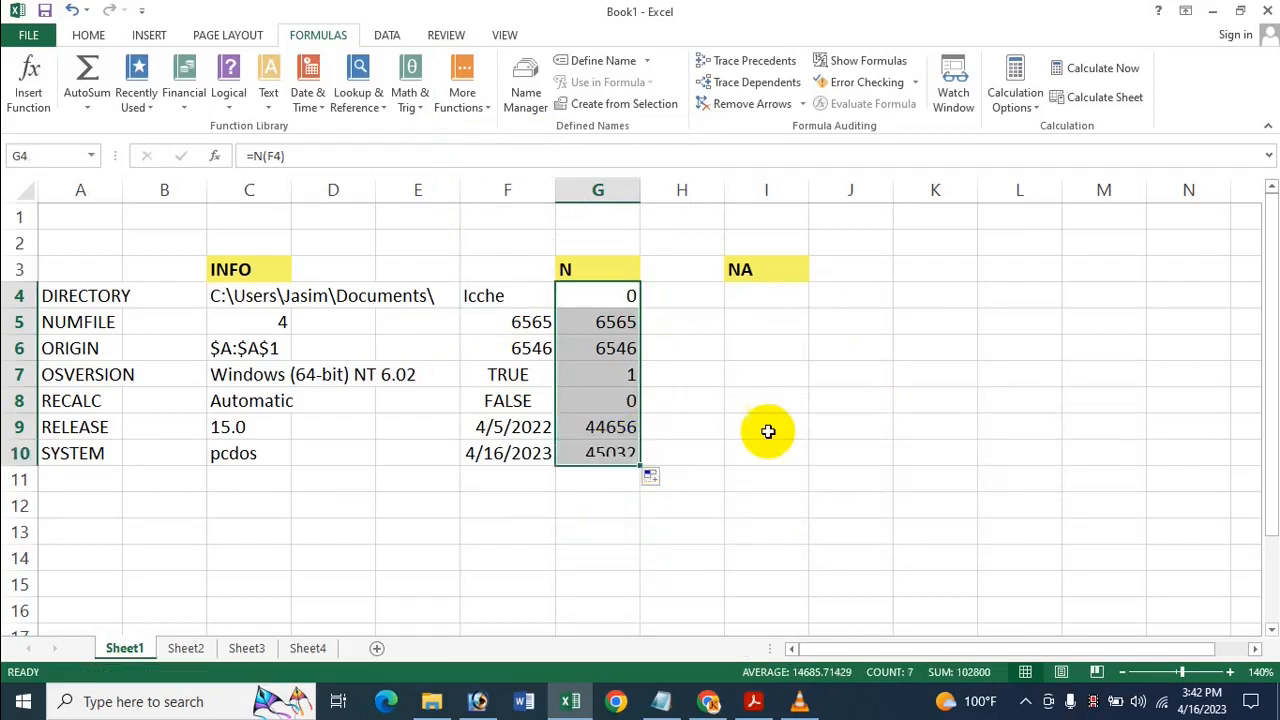
- Enter the formula =NA() in I4 under the NA heading
{"action": "left_click", "coordinate": [745, 297]}
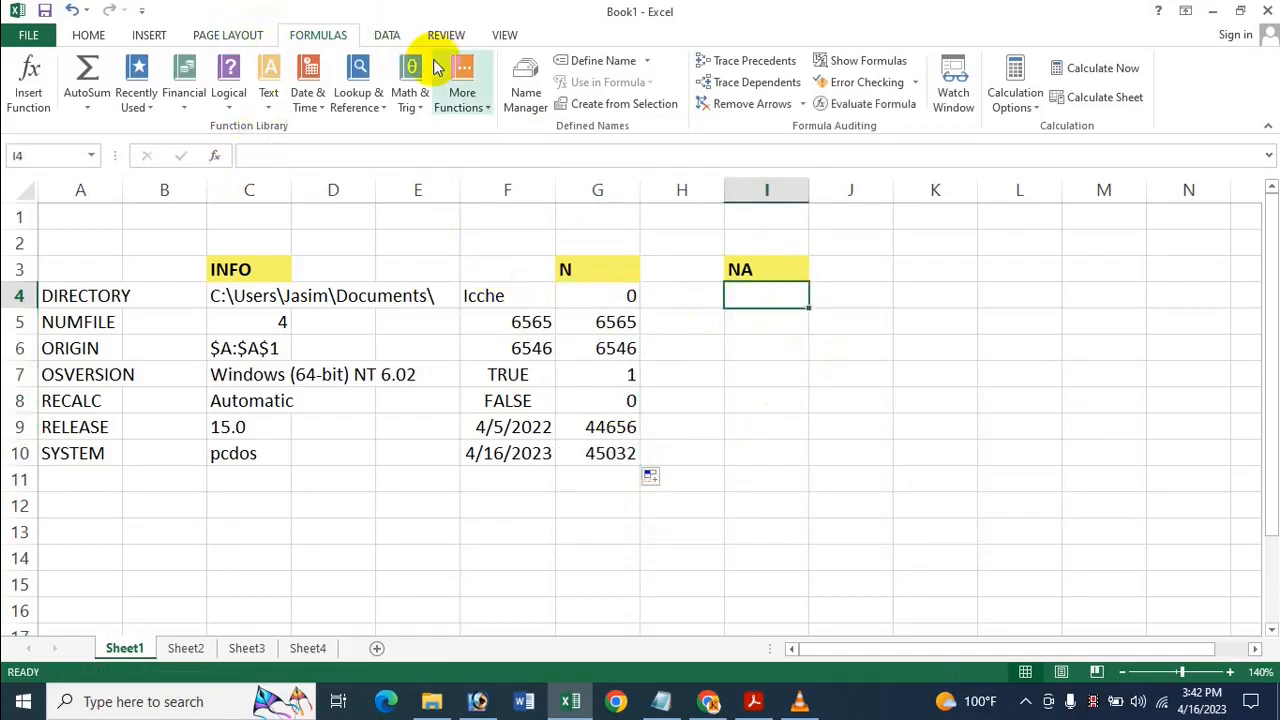
{"action": "type", "text": "=NA("}
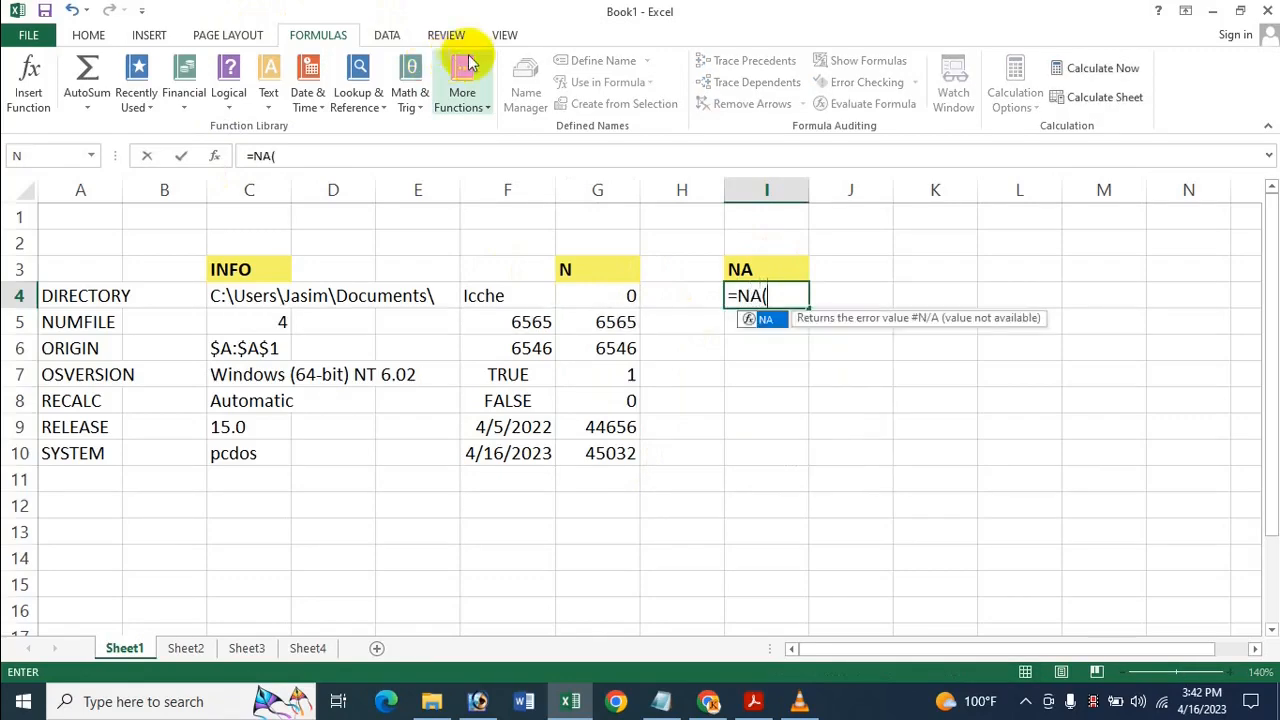
{"action": "type", "text": "."}
{"action": "key", "text": "Return"}
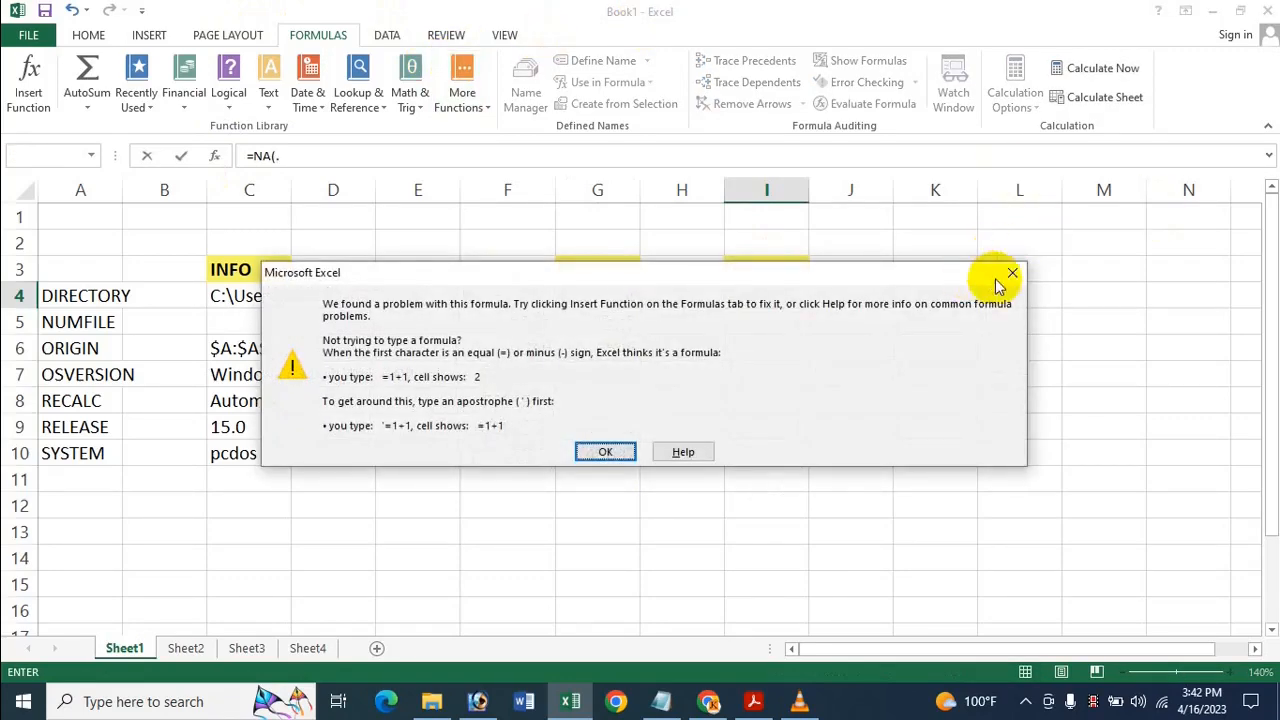
{"action": "key", "text": "Return"}
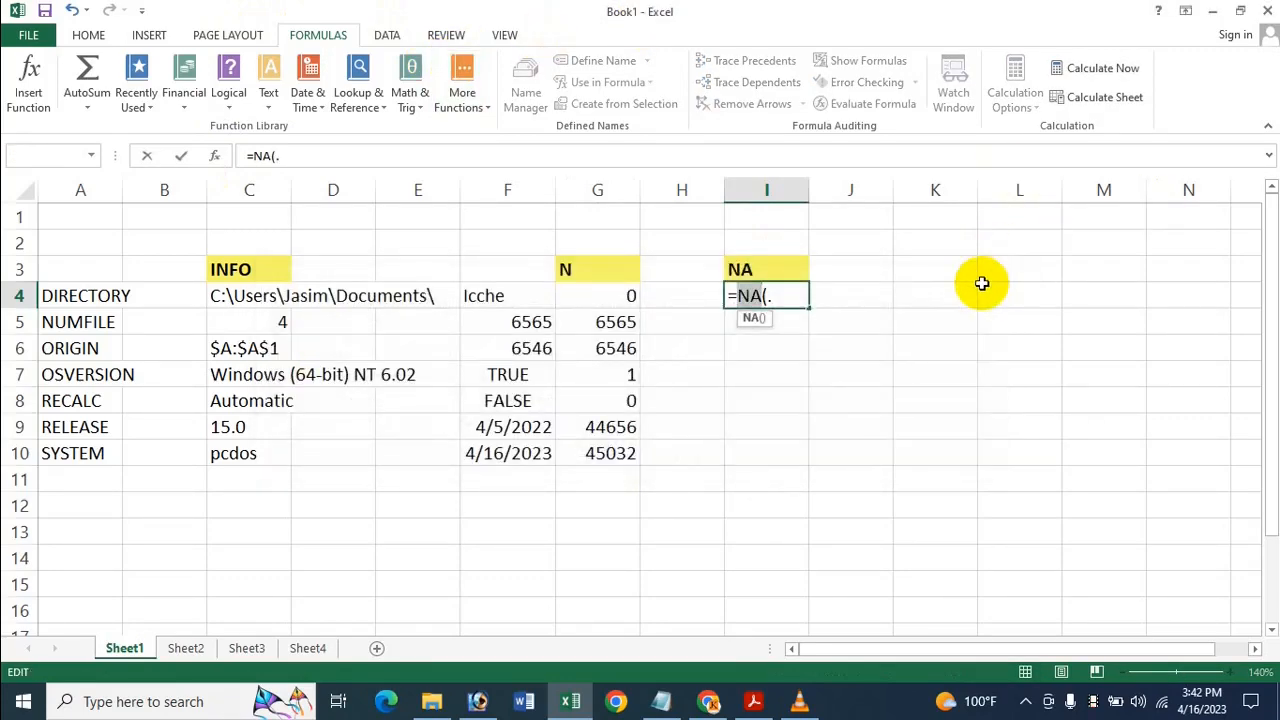
{"action": "left_click", "coordinate": [793, 292]}
{"action": "key", "text": "Return"}
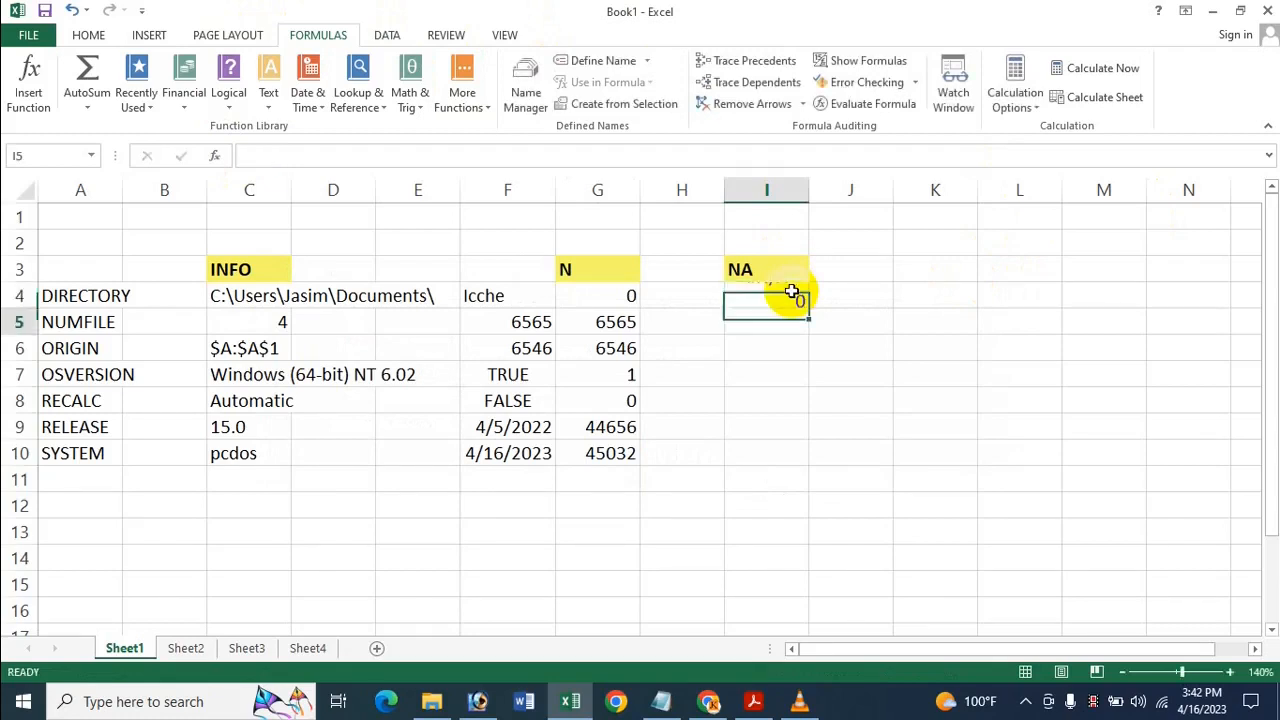
- Fill the NA formula from I4 down to I8, and clear the whole range
{"action": "left_click", "coordinate": [794, 296]}
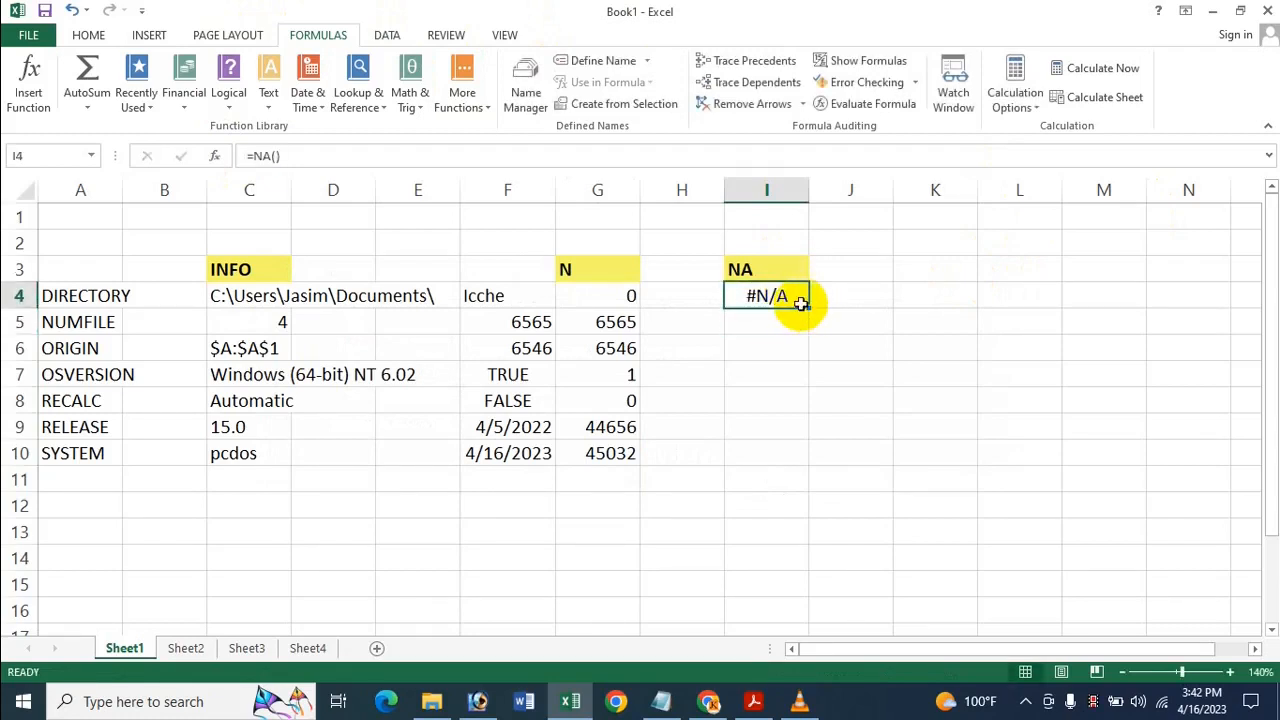
{"action": "left_click_drag", "start_coordinate": [809, 307], "coordinate": [785, 414]}
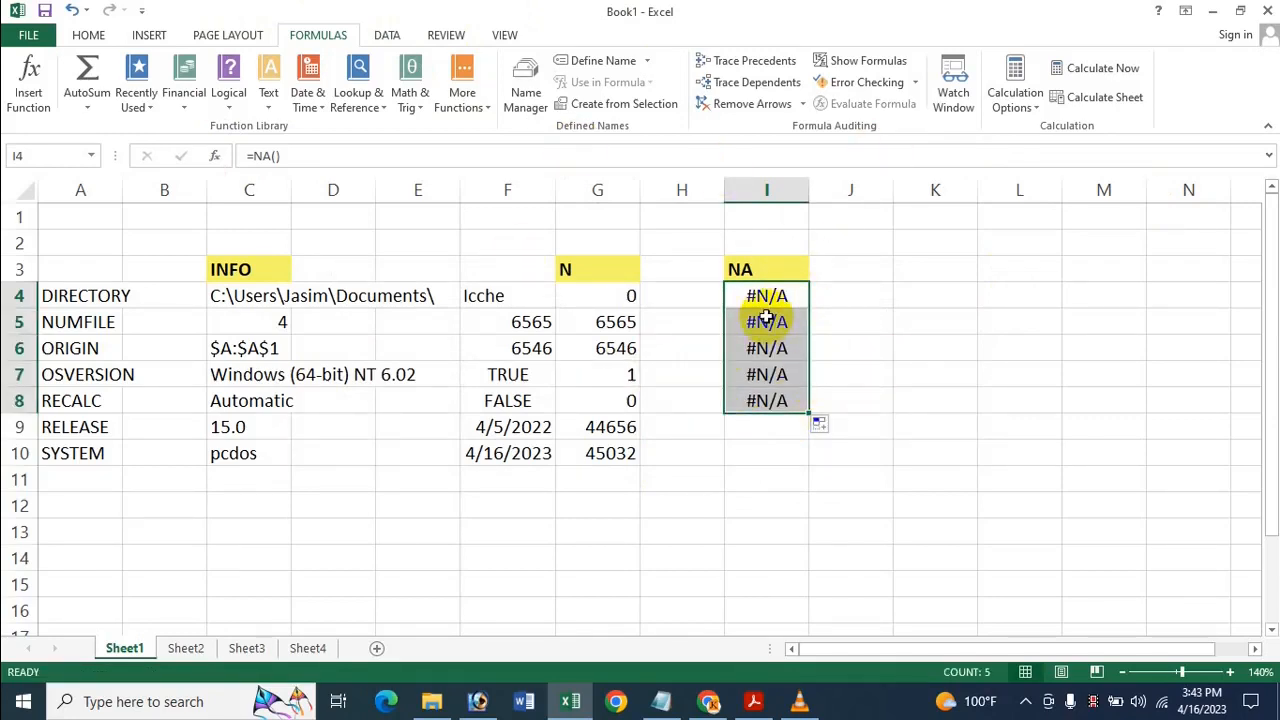
{"action": "key", "text": "Delete"}
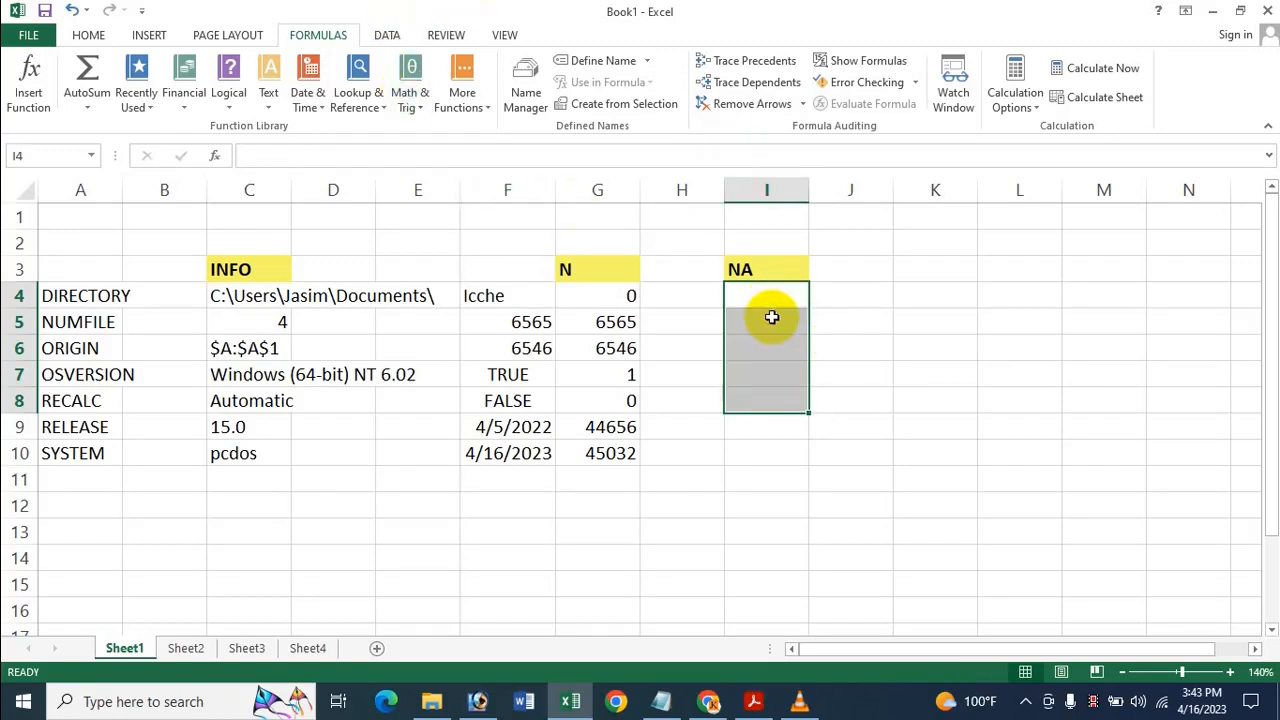
- Insert the NA function in I4 from the Information functions and fill it down to I9
{"action": "left_click", "coordinate": [767, 296]}
{"action": "left_click", "coordinate": [461, 85]}
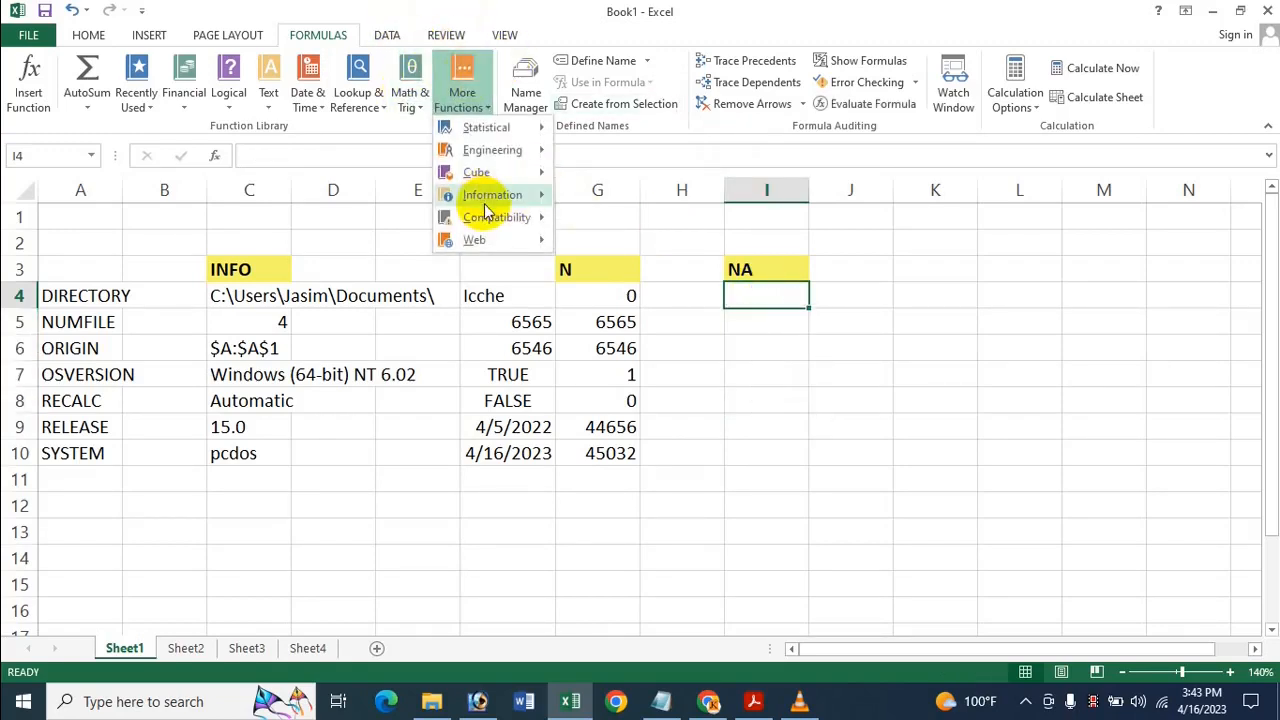
{"action": "mouse_move", "coordinate": [488, 200]}
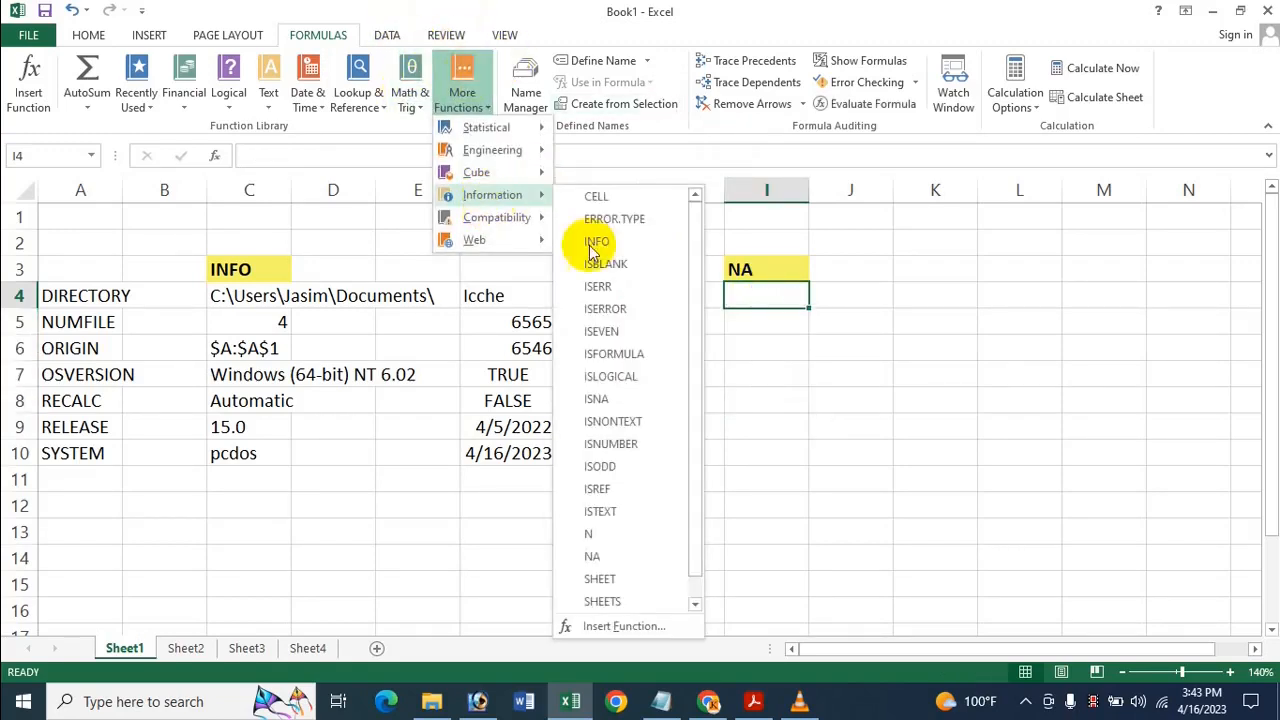
{"action": "left_click", "coordinate": [619, 556]}
{"action": "left_click", "coordinate": [916, 512]}
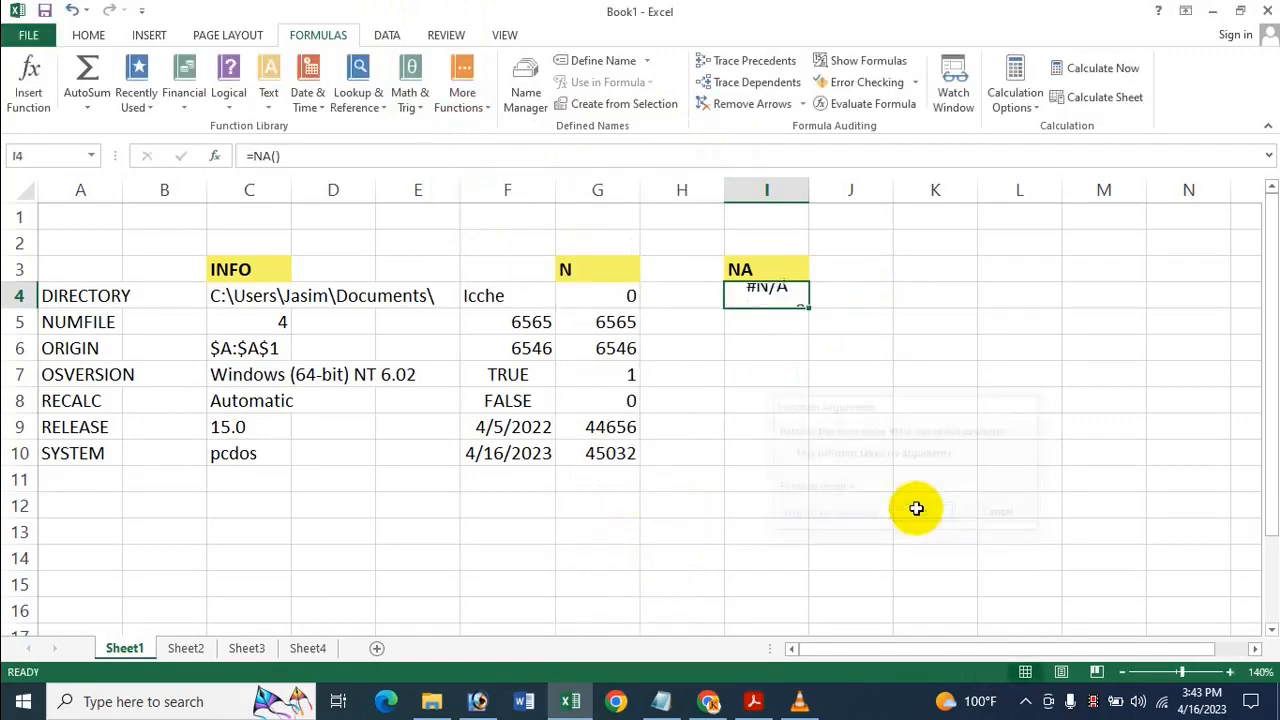
{"action": "left_click_drag", "start_coordinate": [808, 307], "coordinate": [786, 430]}
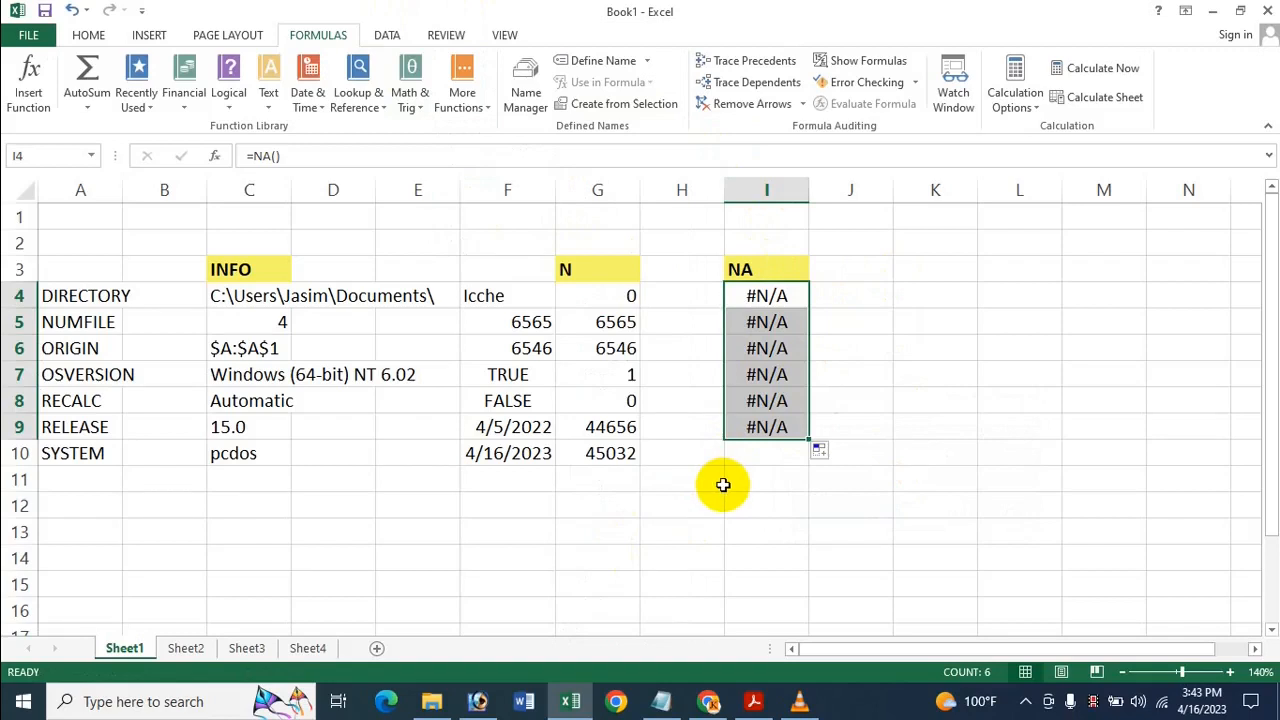
- Deselect the NA range and switch to Adobe Acrobat to show the tutorial's title page
{"action": "left_click", "coordinate": [897, 333]}
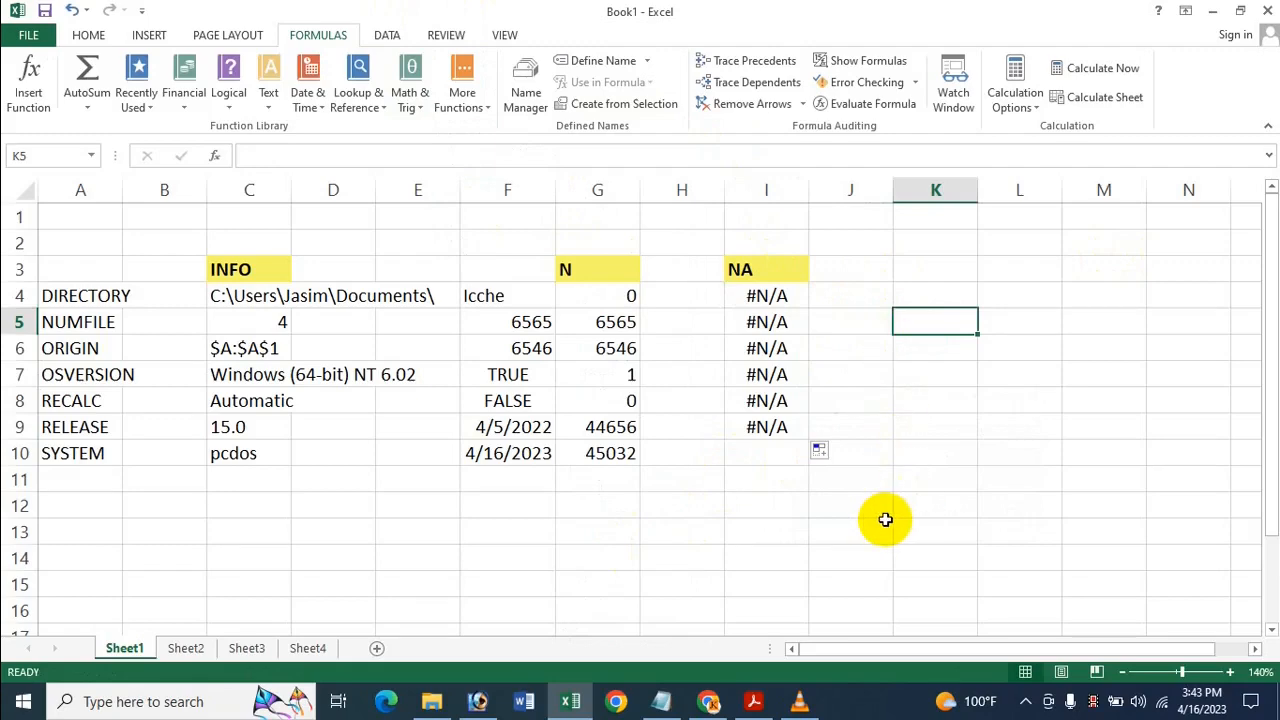
{"action": "left_click", "coordinate": [754, 701]}
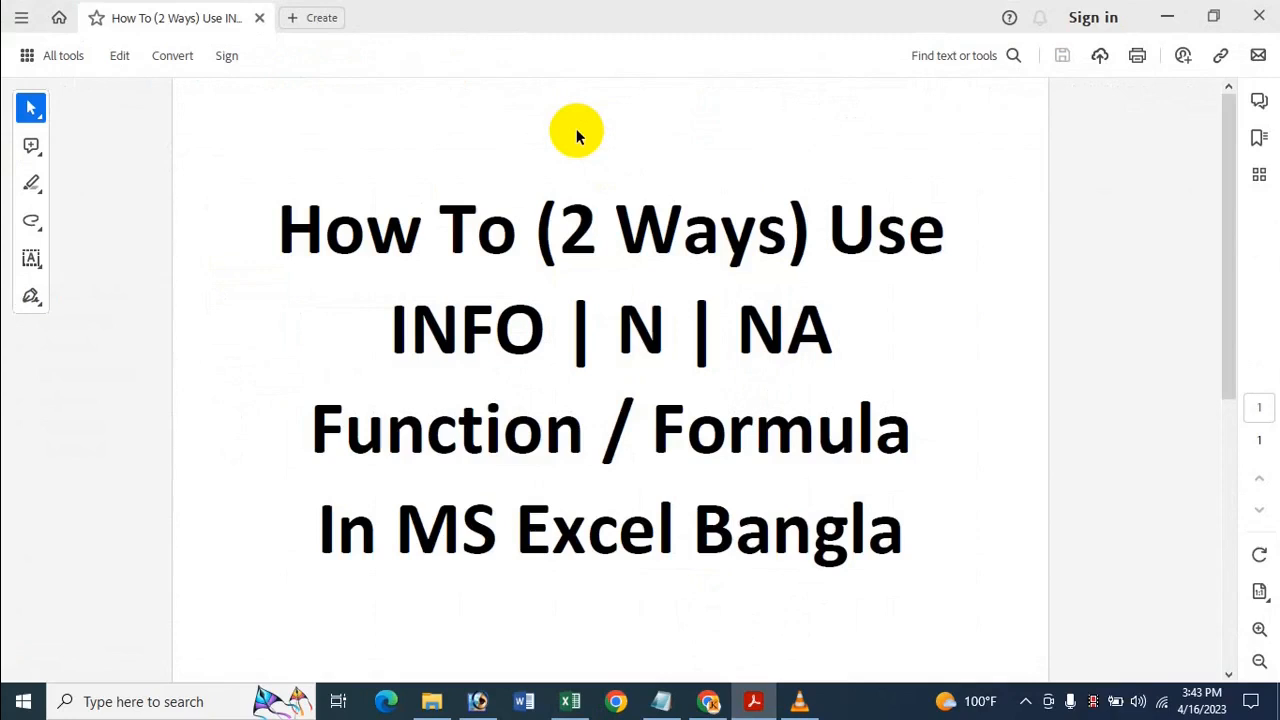